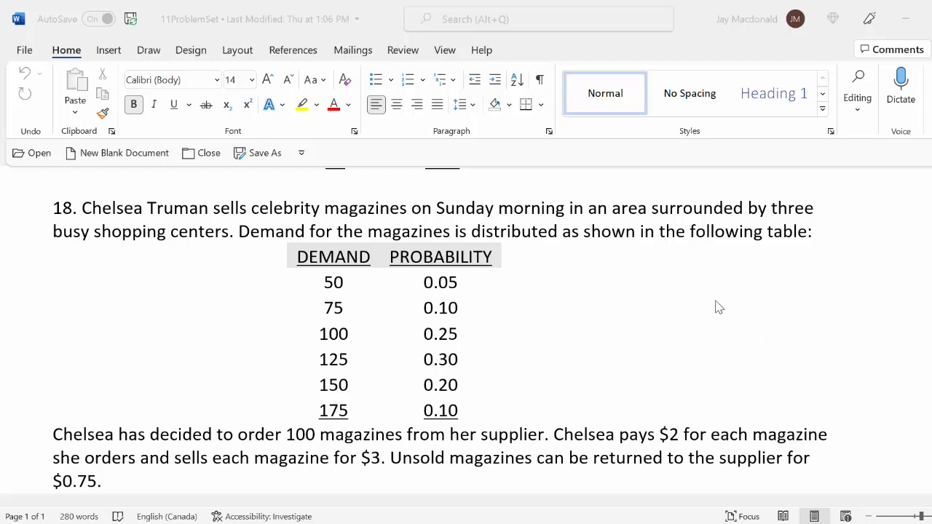
- Copy problem 18's demand and probability table from Word and paste it into the blank Excel sheet starting at cell I3
click(324, 261)
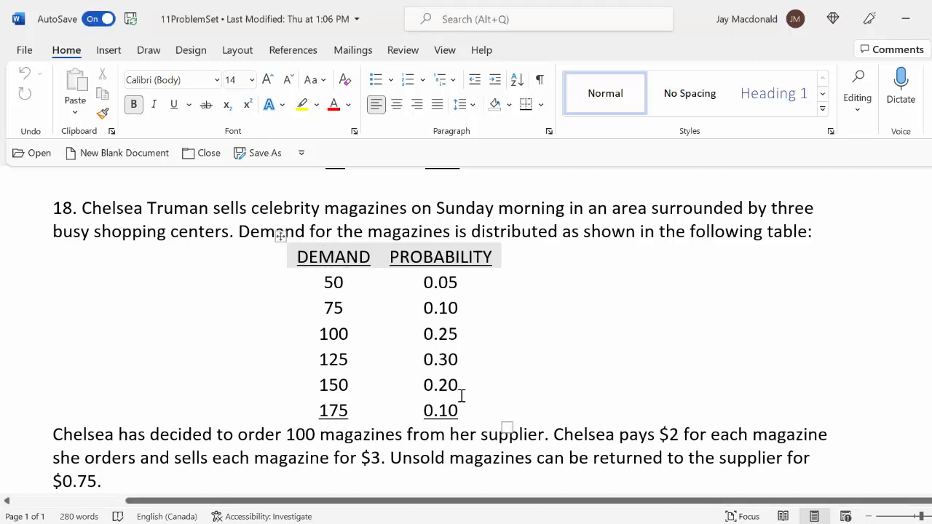
click(280, 236)
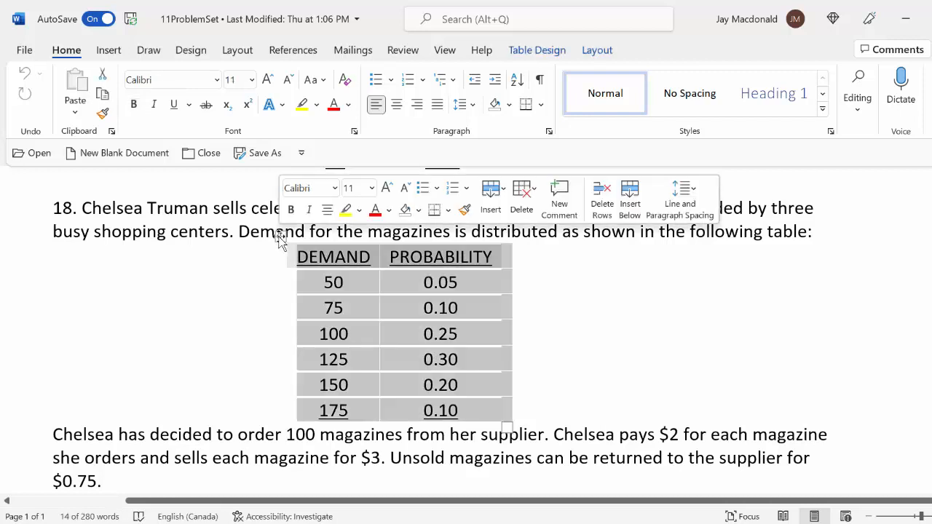
key(ctrl+c)
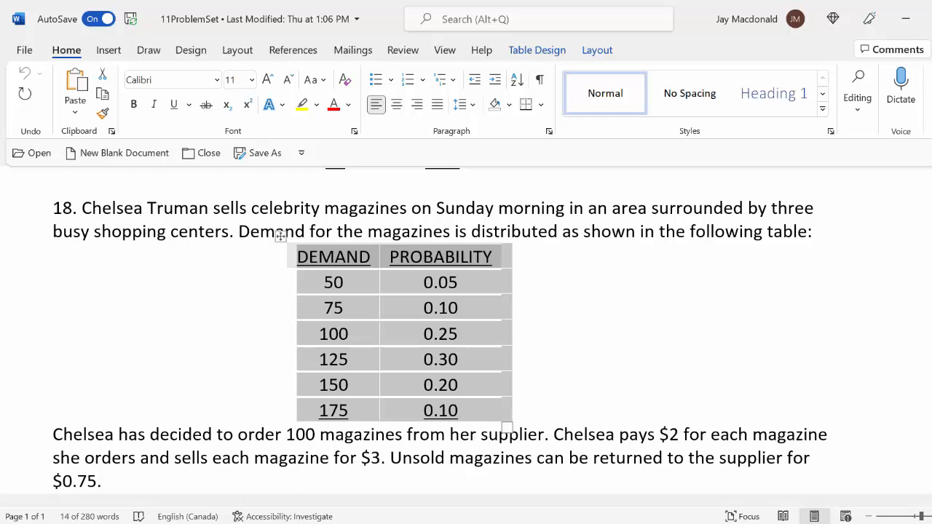
key(alt+Tab)
click(434, 222)
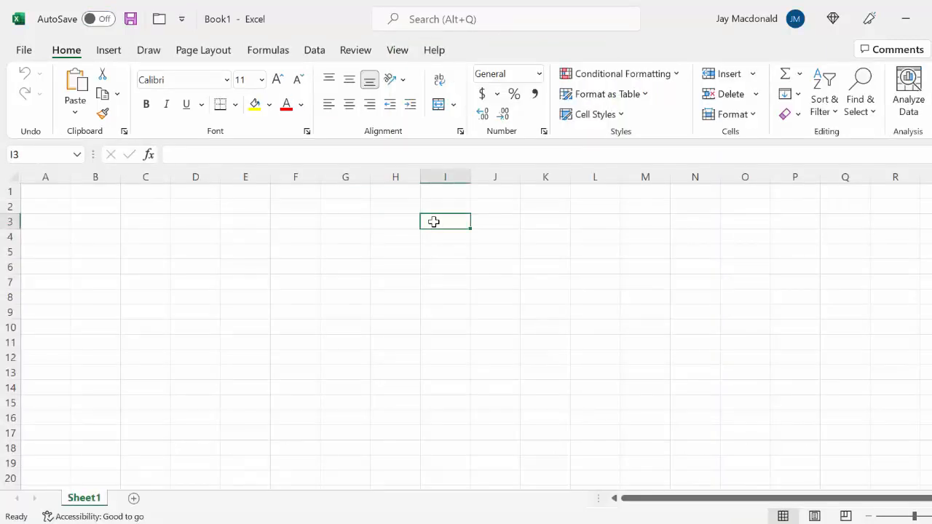
key(ctrl+v)
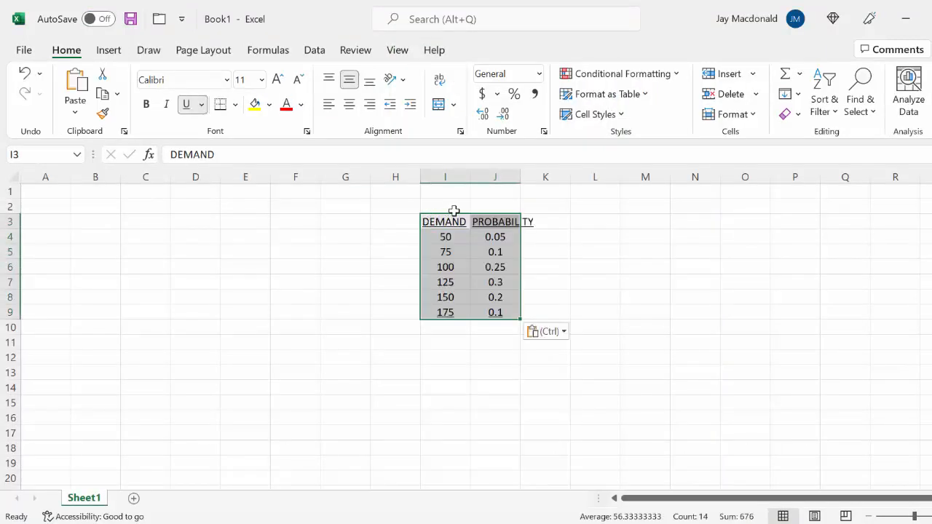
- Bold the pasted table's header row across cells I3:K3
drag(430, 220, 530, 225)
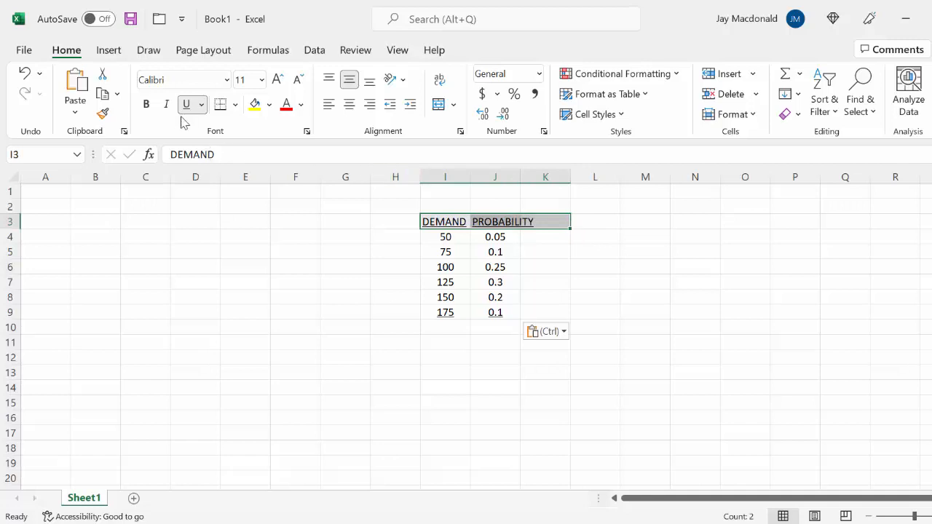
click(146, 104)
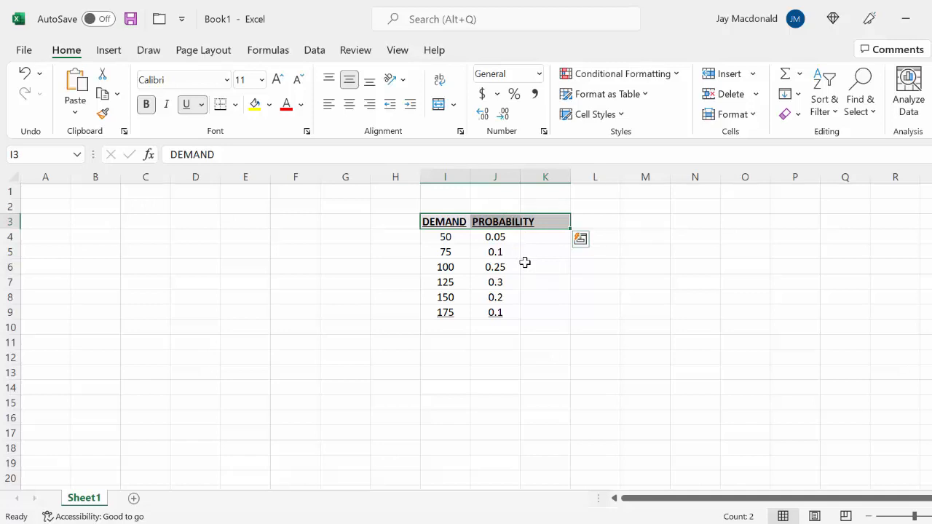
drag(449, 279, 515, 284)
click(514, 281)
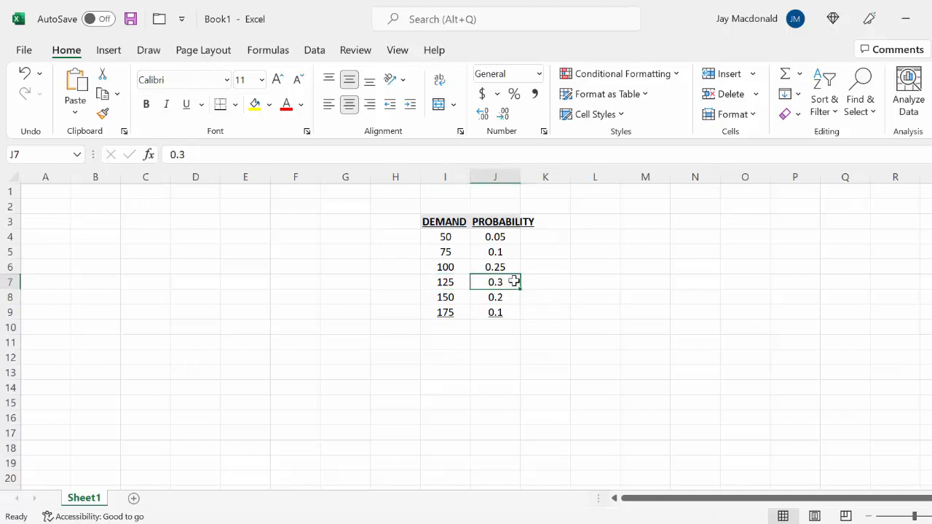
drag(520, 279, 452, 268)
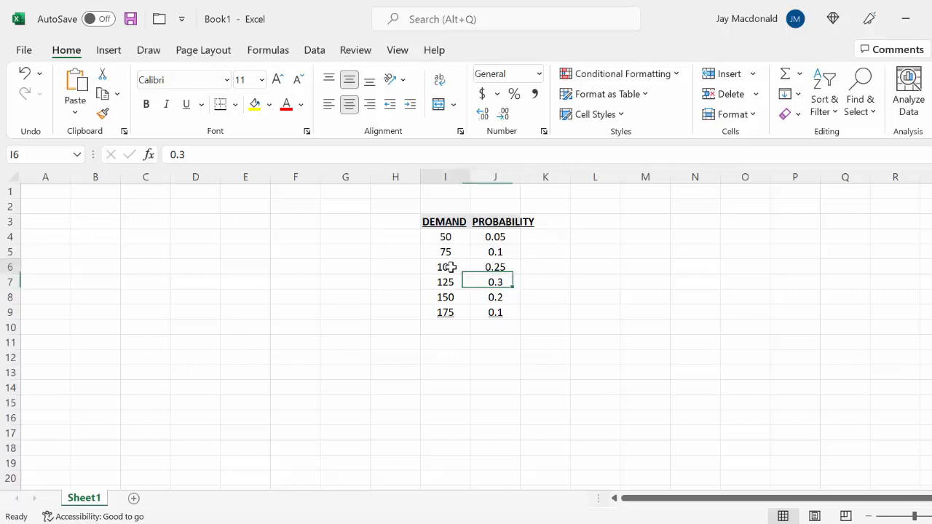
click(501, 267)
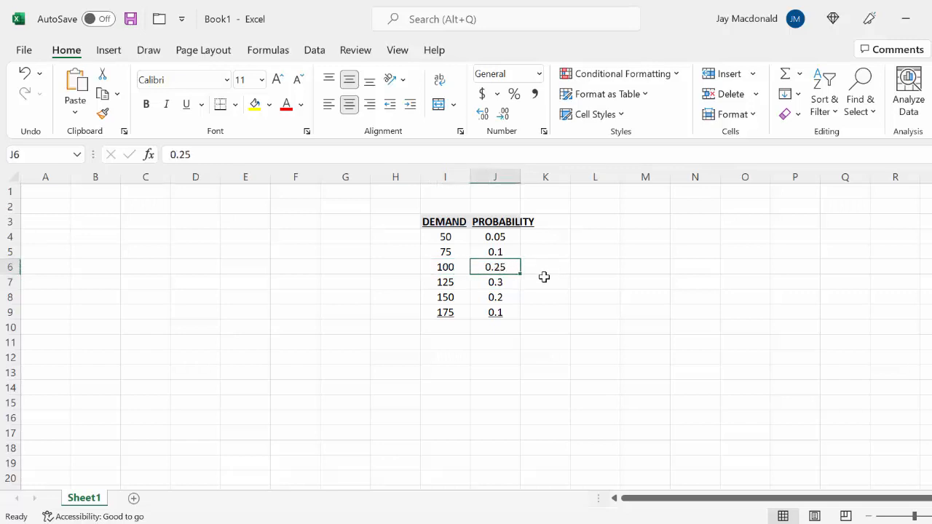
click(444, 298)
click(495, 297)
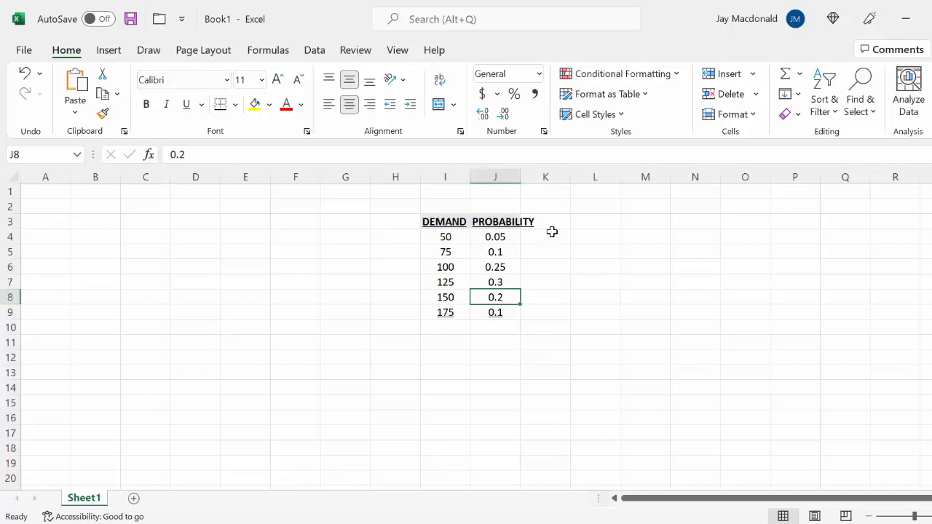
- Autofit column J to its PROBABILITY heading and enter the formula =RAND() in cell J12
double_click(520, 179)
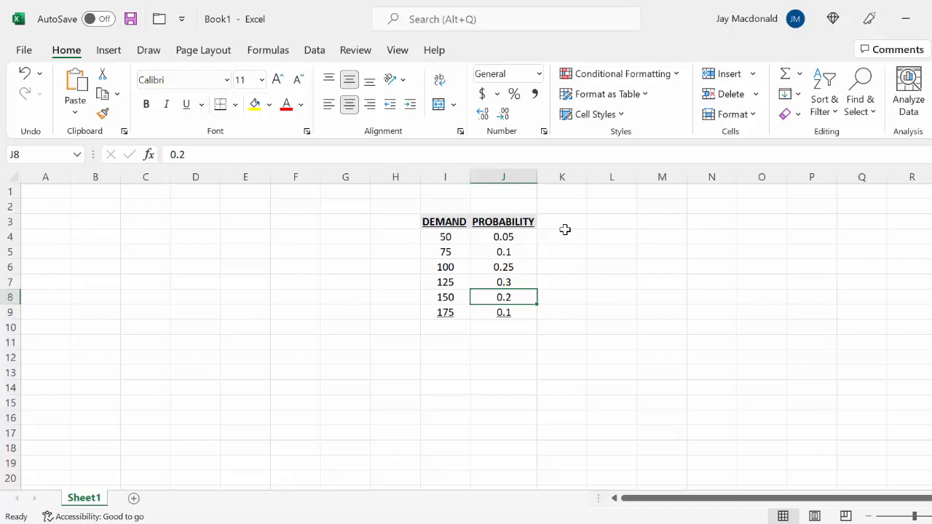
click(512, 358)
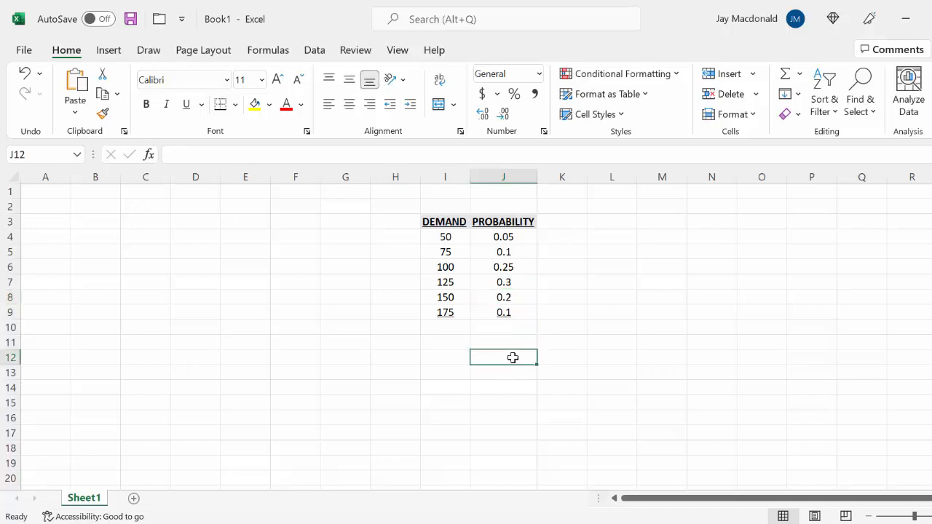
text(=)
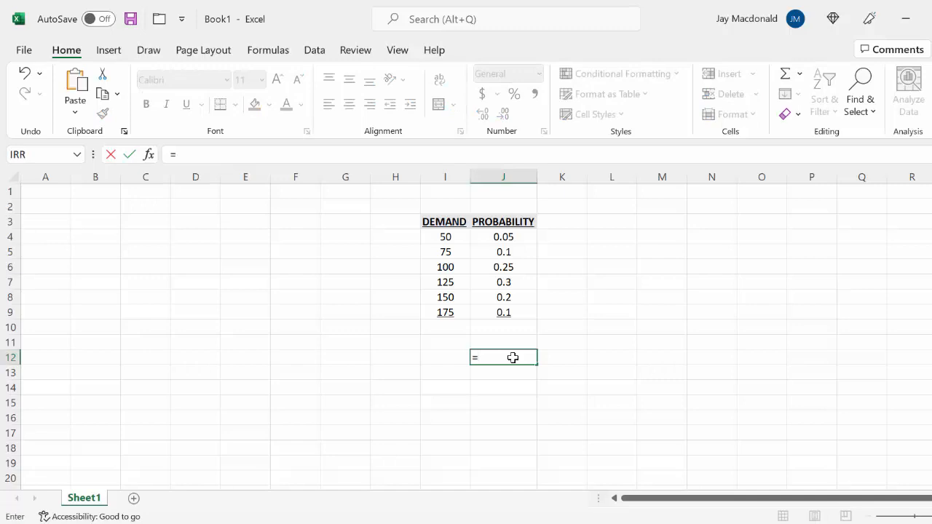
text(RAND)
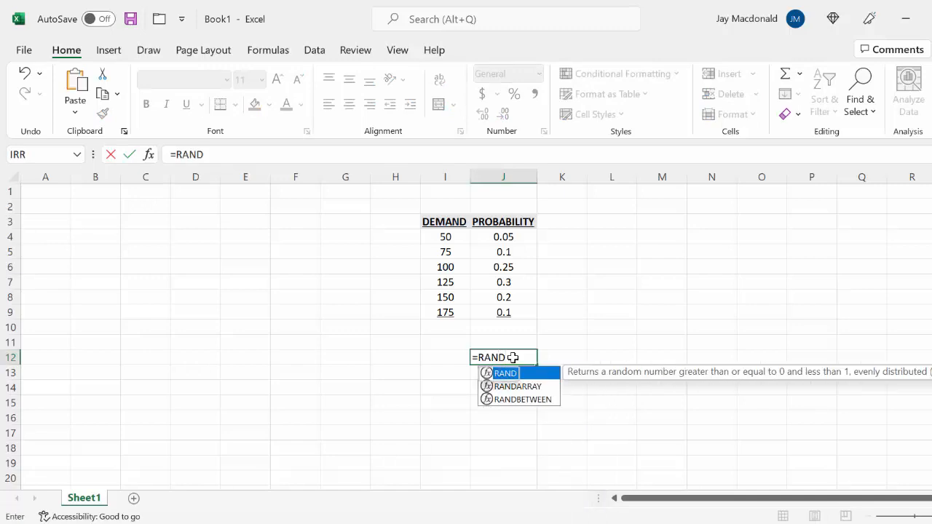
text(())
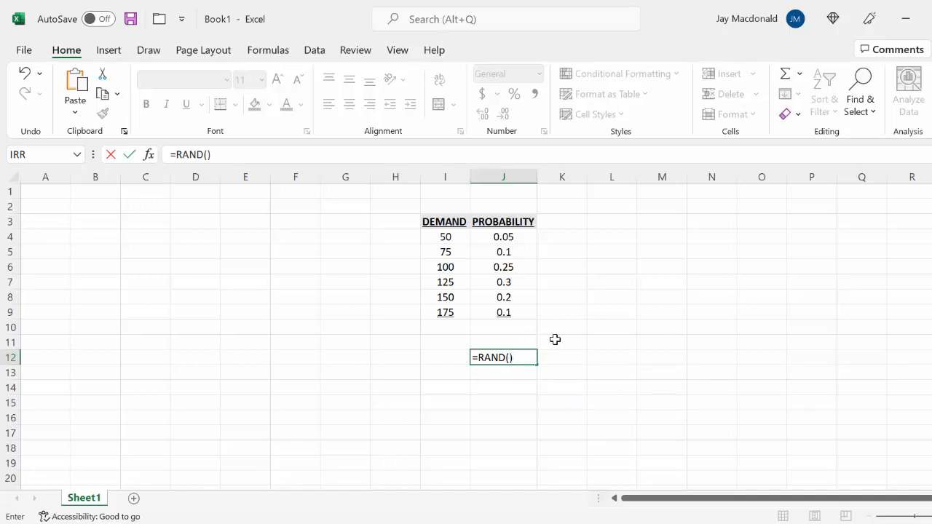
key(Return)
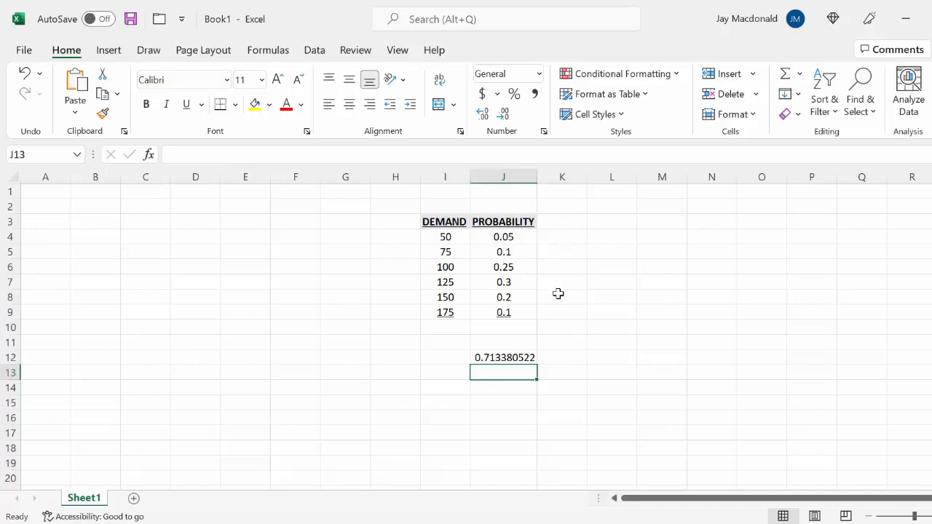
- Add the column headings "L. Intvl" in K3 and "Up. Intvl." in L3 beside PROBABILITY
click(564, 218)
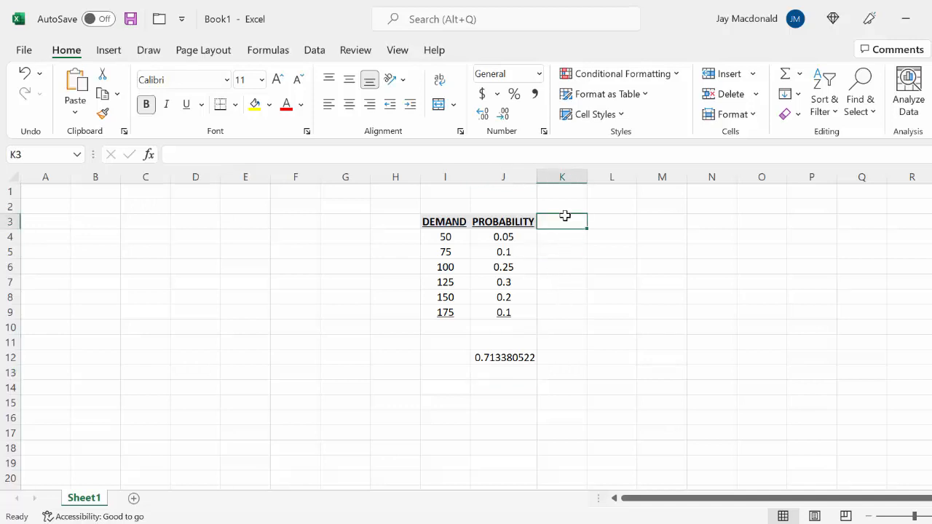
text(L. In)
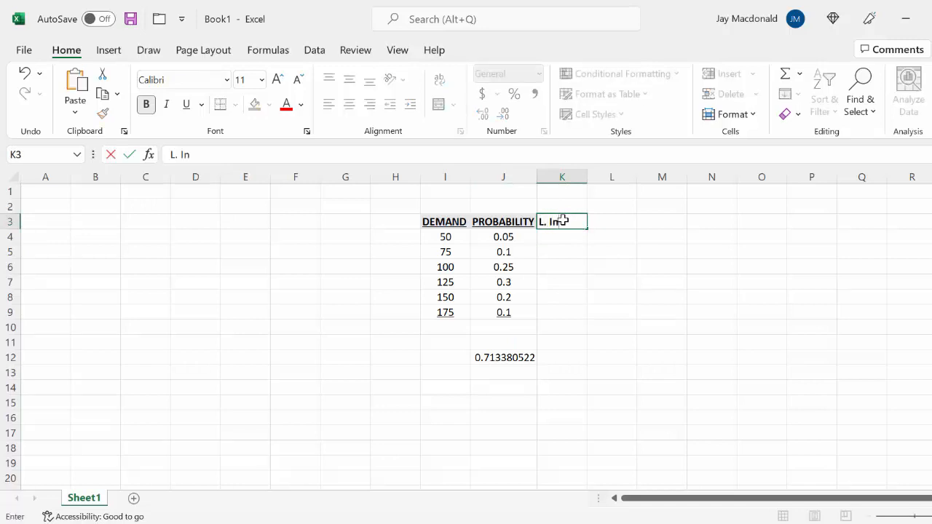
text(tvl)
click(628, 222)
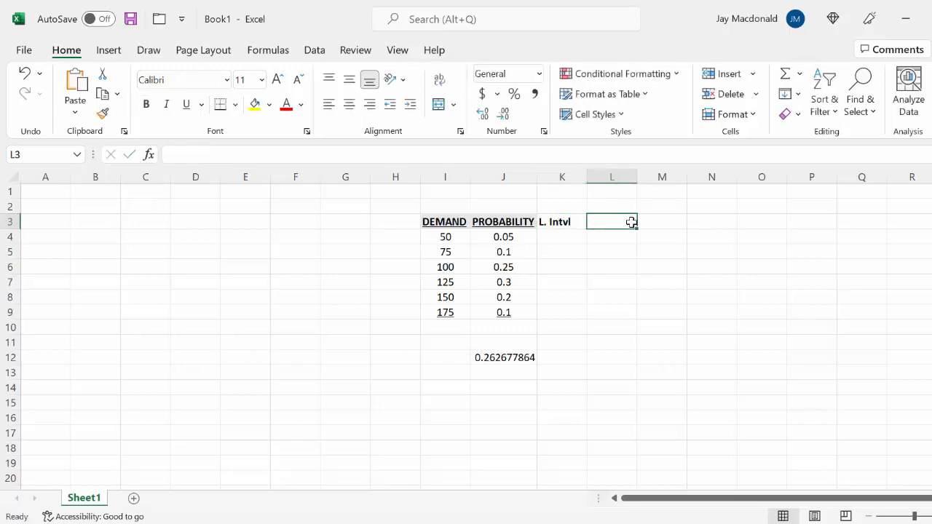
text(Up)
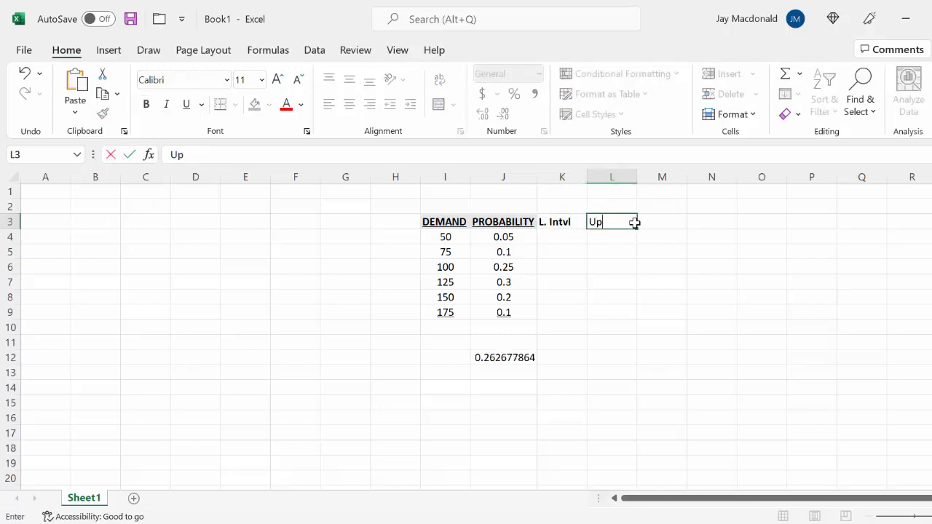
text(. In)
text(tvl)
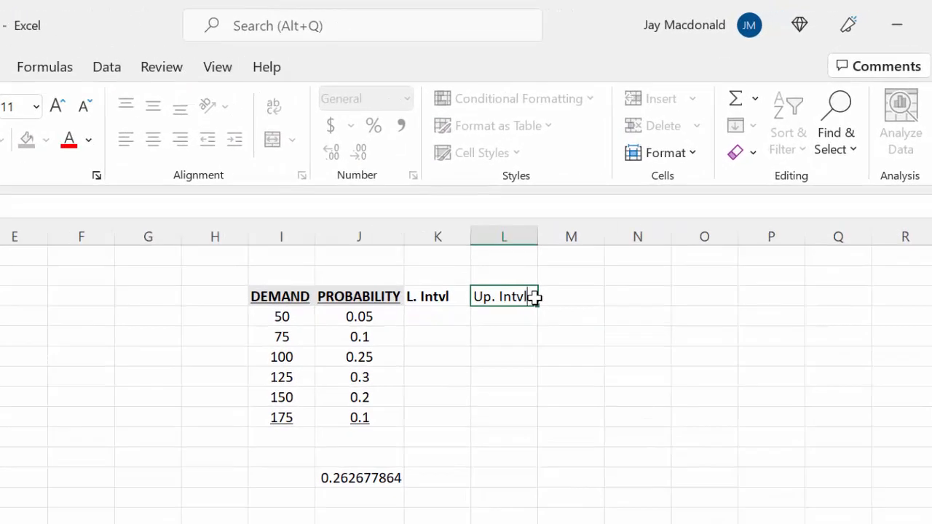
text(.)
key(Return)
key(Return)
click(479, 287)
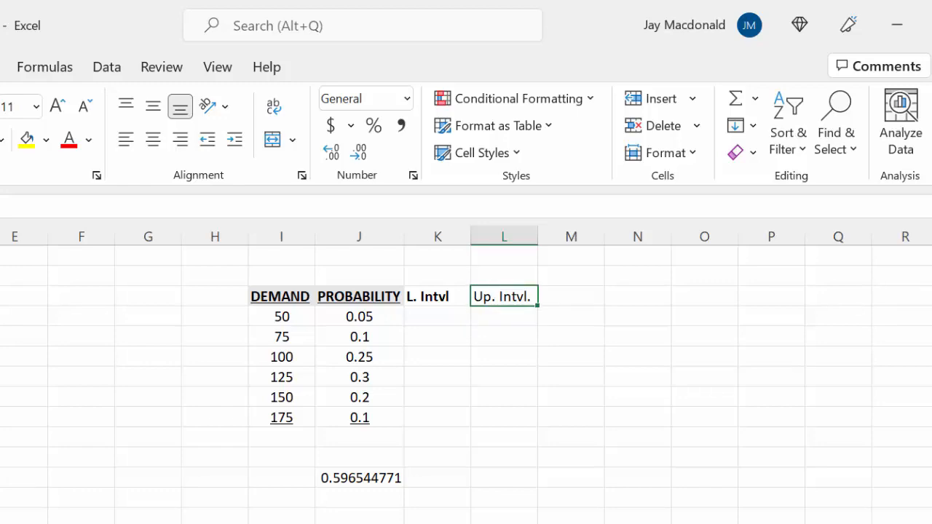
- Make the header row I3:L3 bold throughout and give it thick outside borders
drag(253, 297, 500, 304)
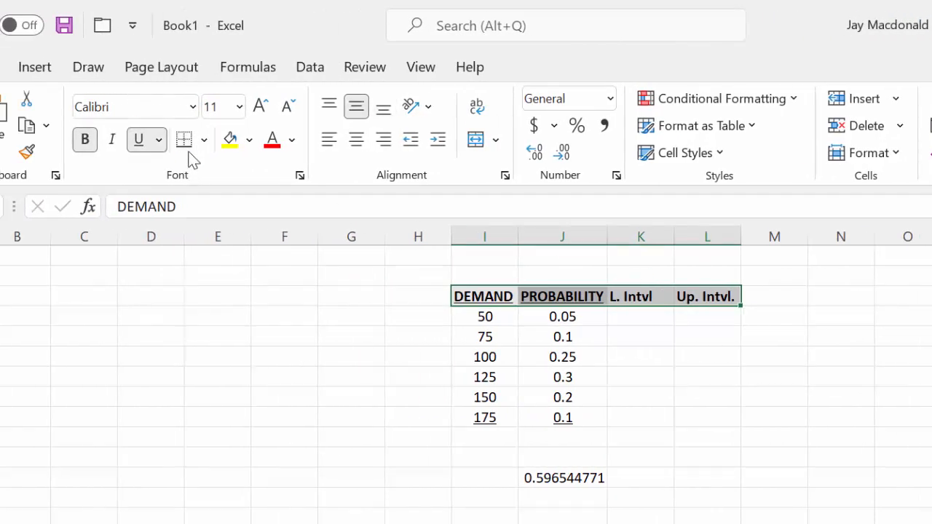
click(204, 139)
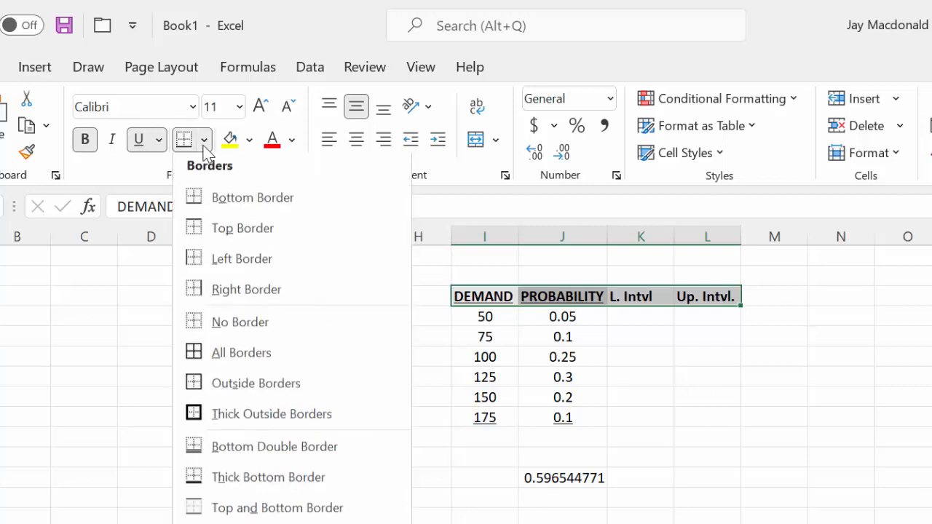
click(291, 418)
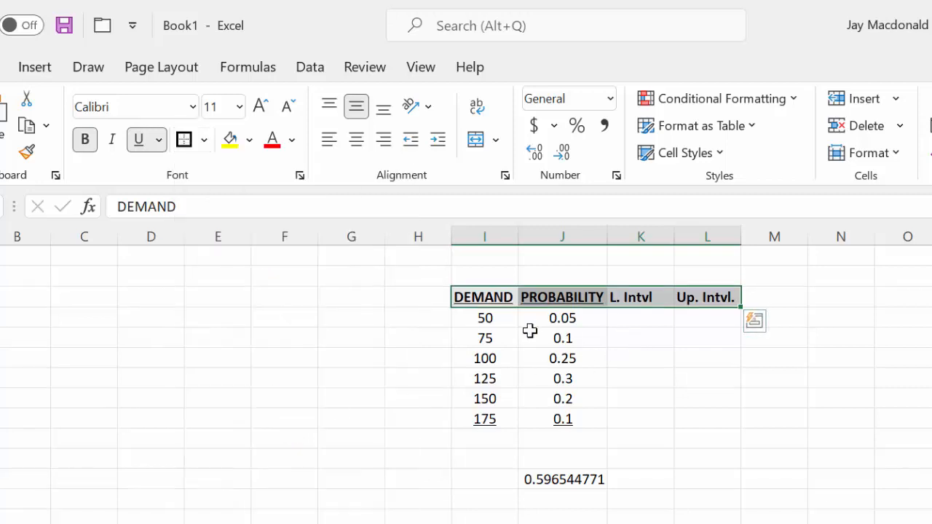
- Apply all borders to the table body in cells I4:L9
drag(484, 319, 699, 409)
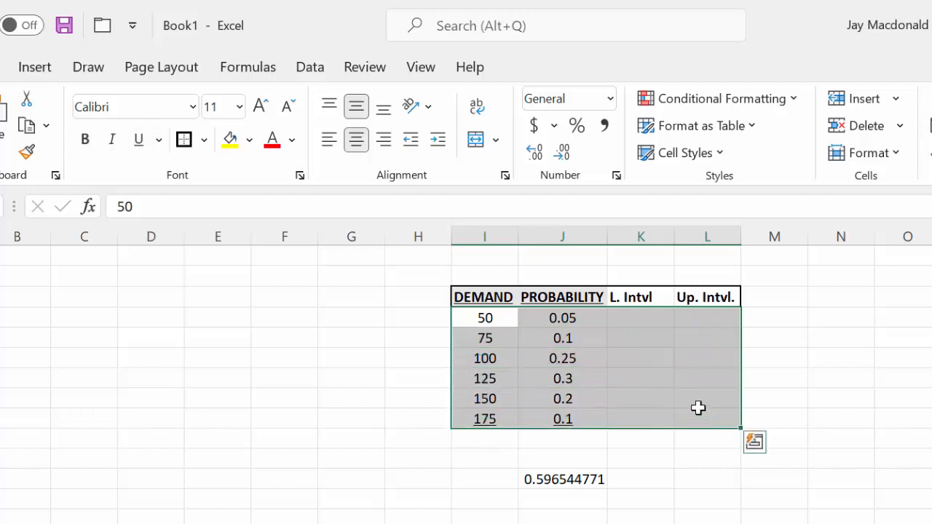
click(205, 141)
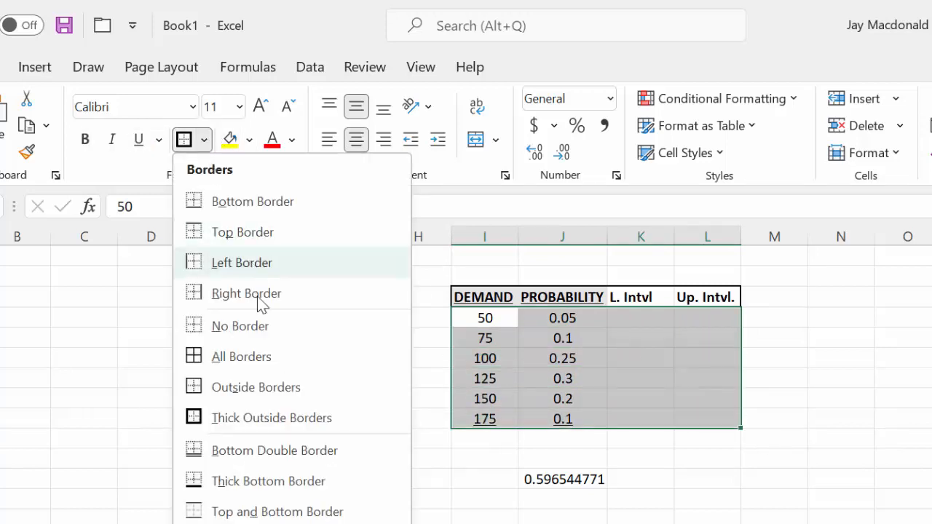
click(255, 356)
click(822, 372)
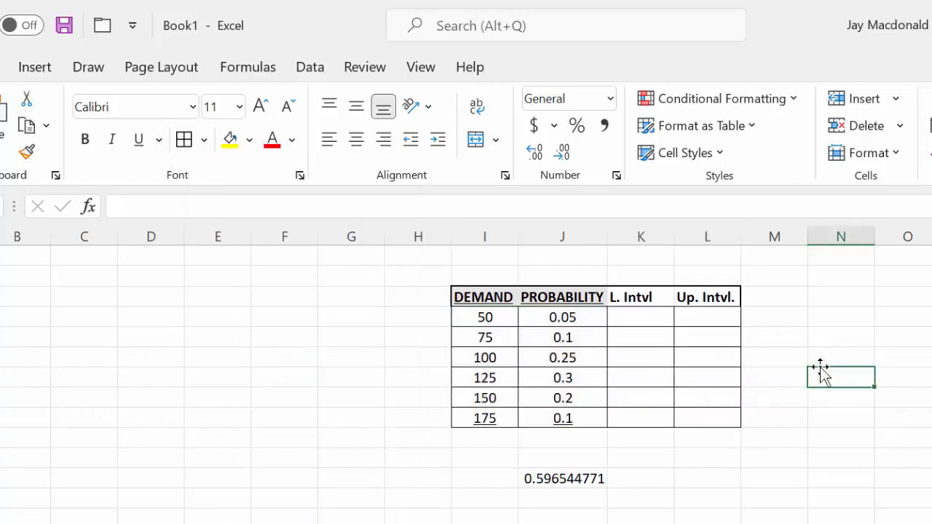
- Set the first lower interval in K4 to 0 and calculate its upper interval in L4 with =J4+K4
click(656, 315)
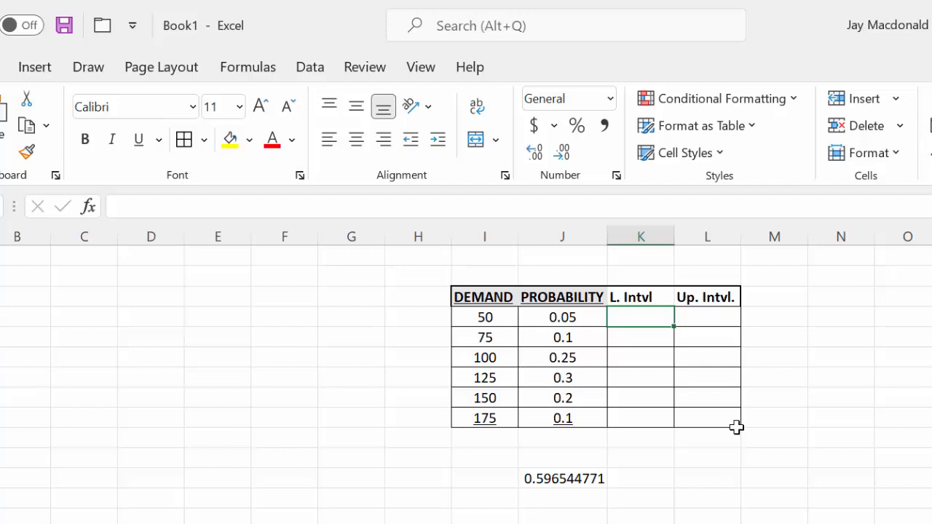
text(0)
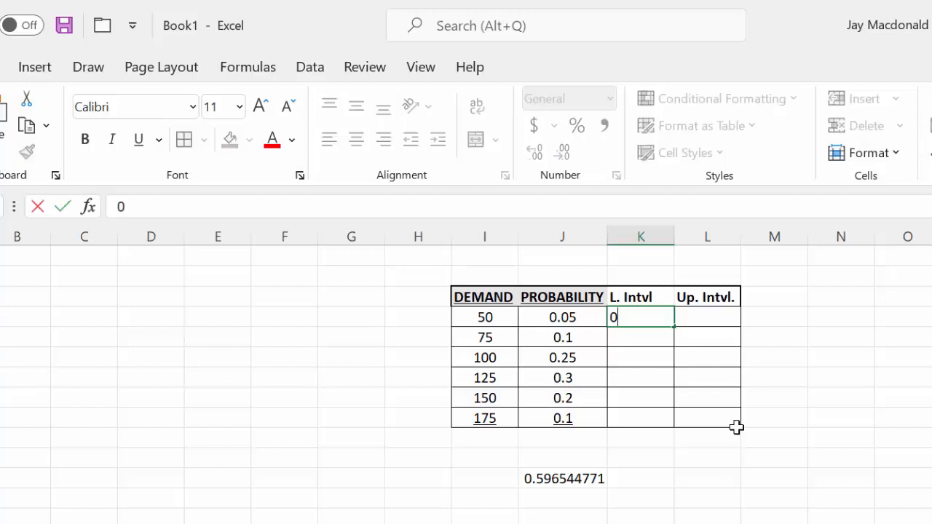
click(728, 320)
text(=)
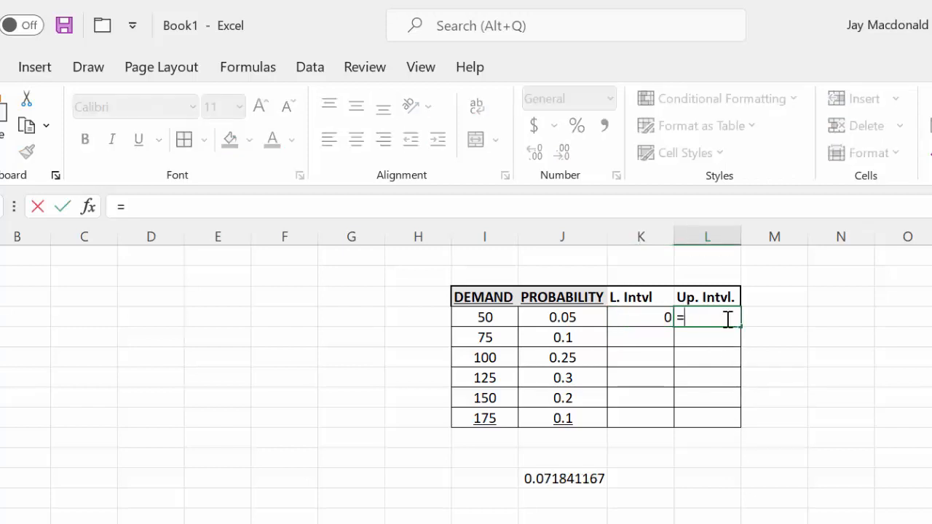
click(589, 320)
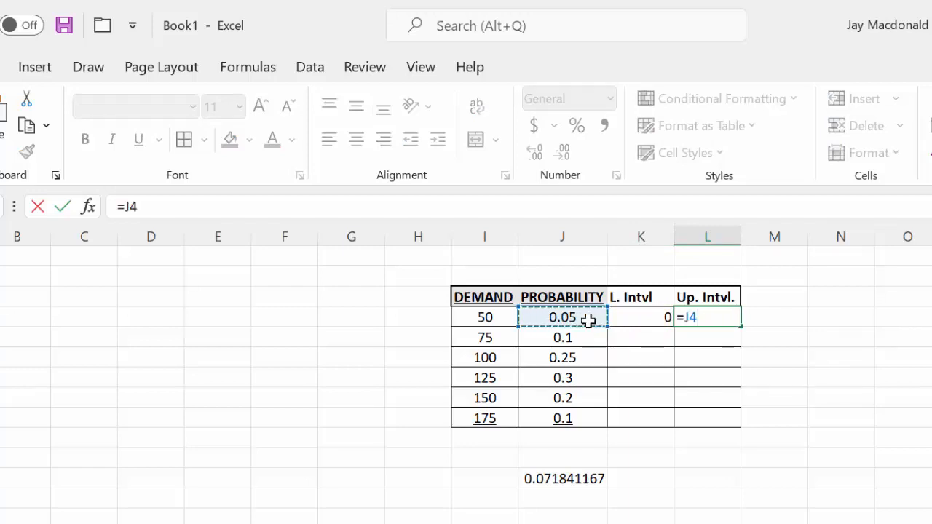
text(+)
click(628, 319)
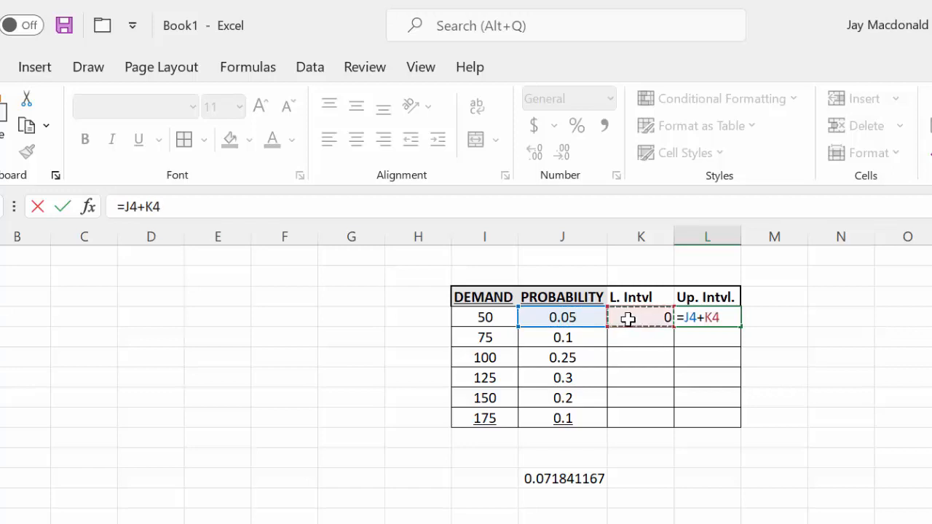
key(Return)
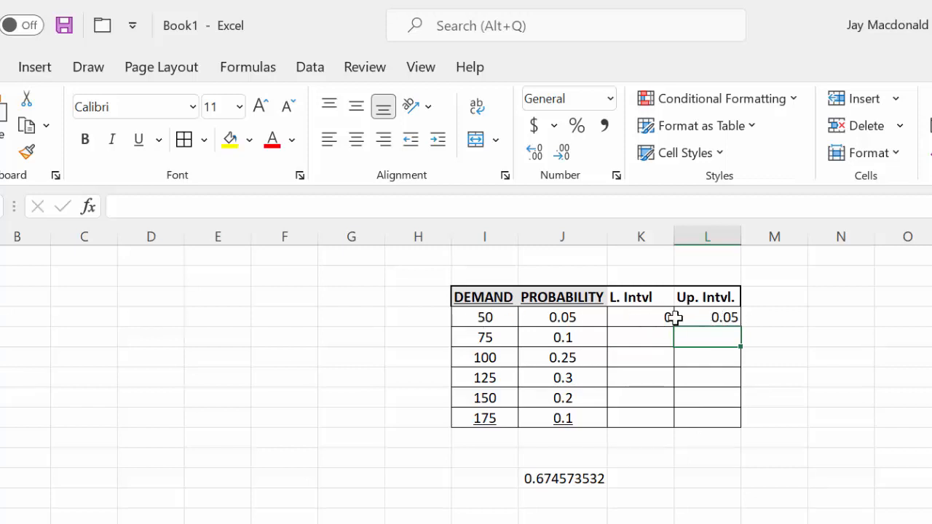
- Set the second lower interval in K5 equal to the previous upper interval with =L4
click(651, 336)
double_click(651, 336)
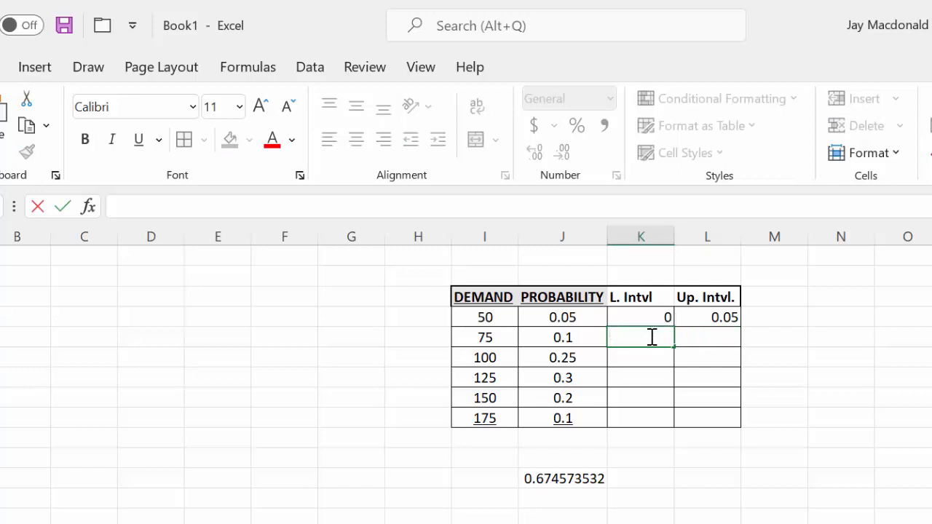
text(=)
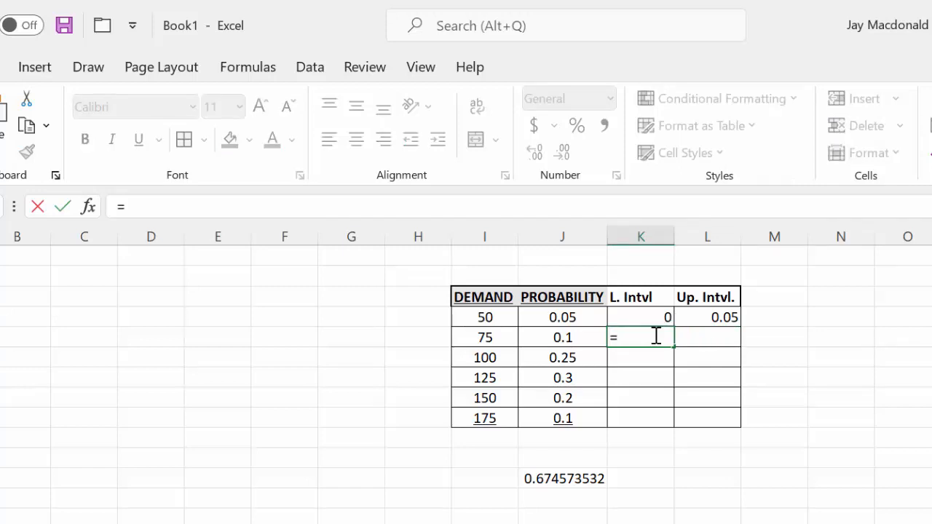
click(712, 312)
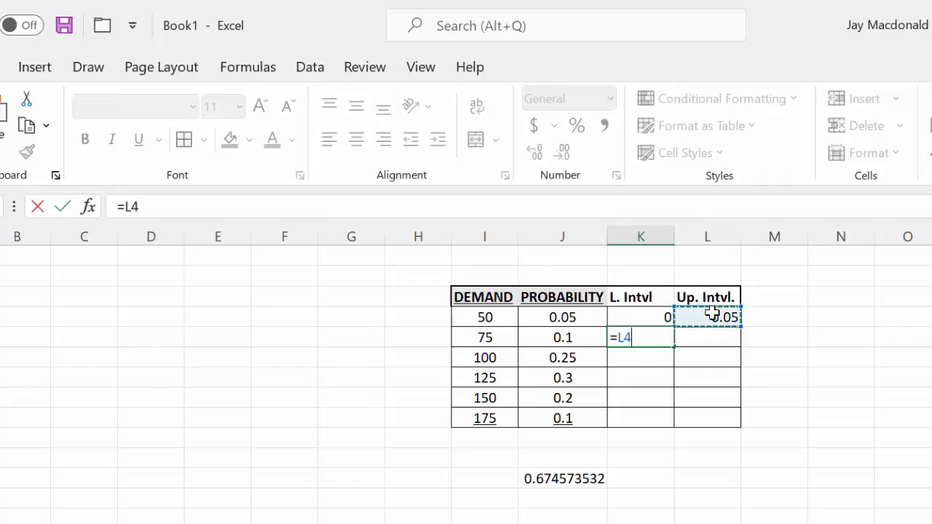
key(Return)
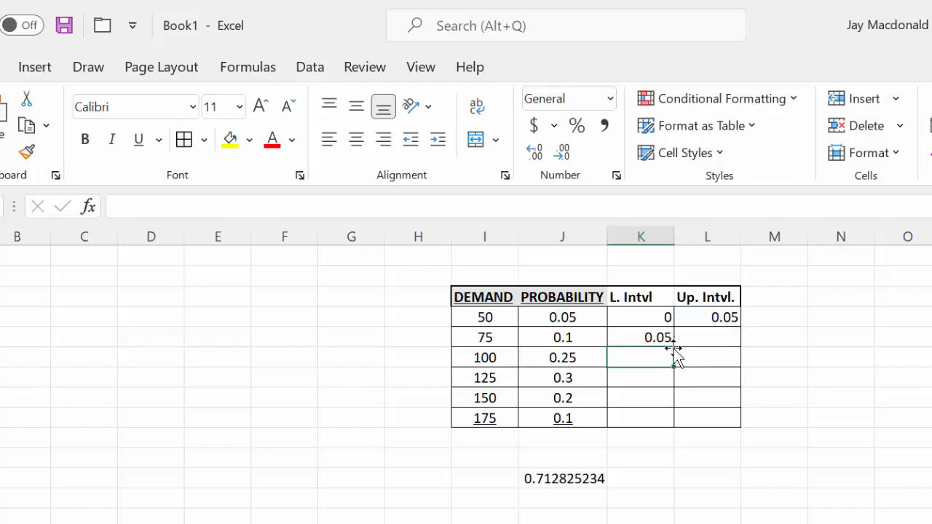
- Copy the upper interval formula from L4 down to L5 for the demand of 75
click(557, 478)
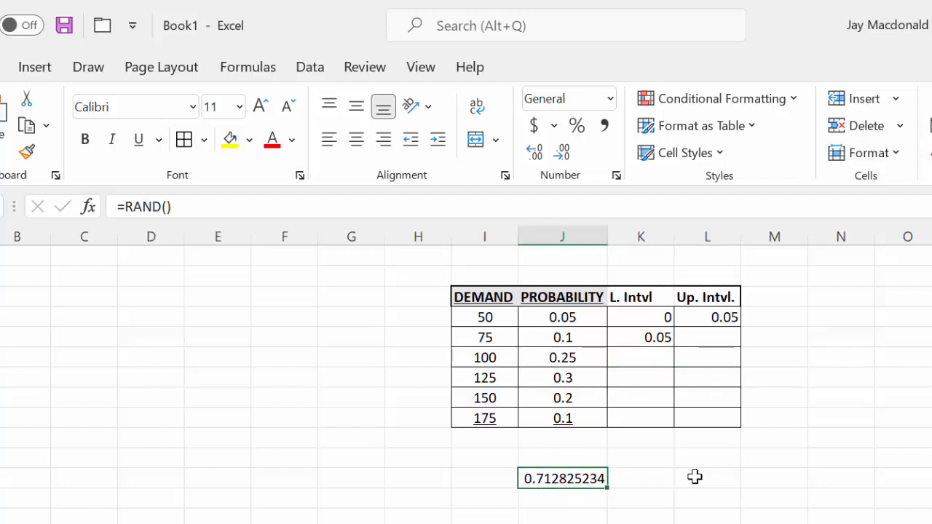
click(733, 319)
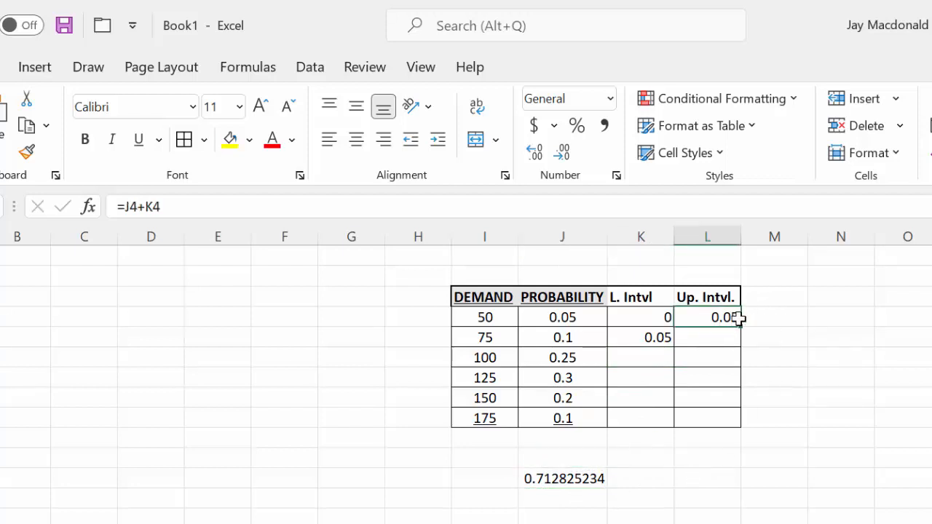
drag(742, 329, 738, 345)
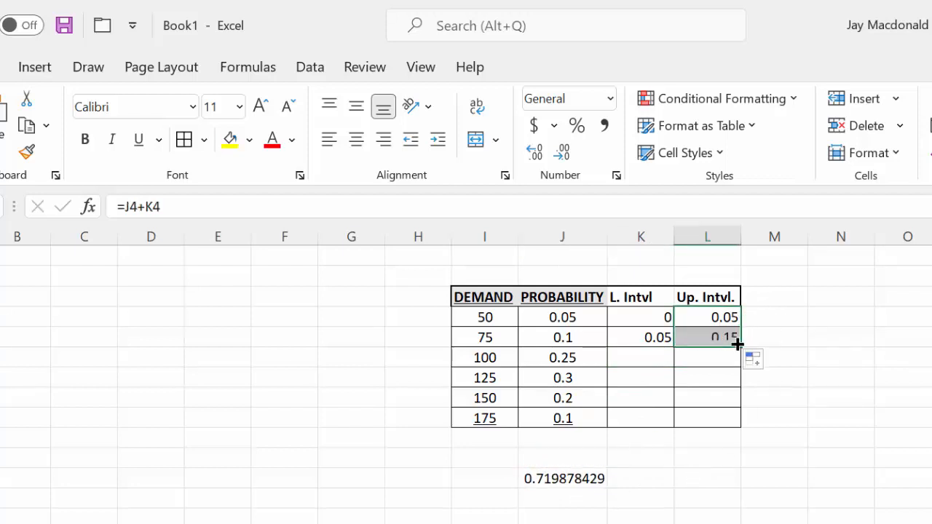
click(590, 340)
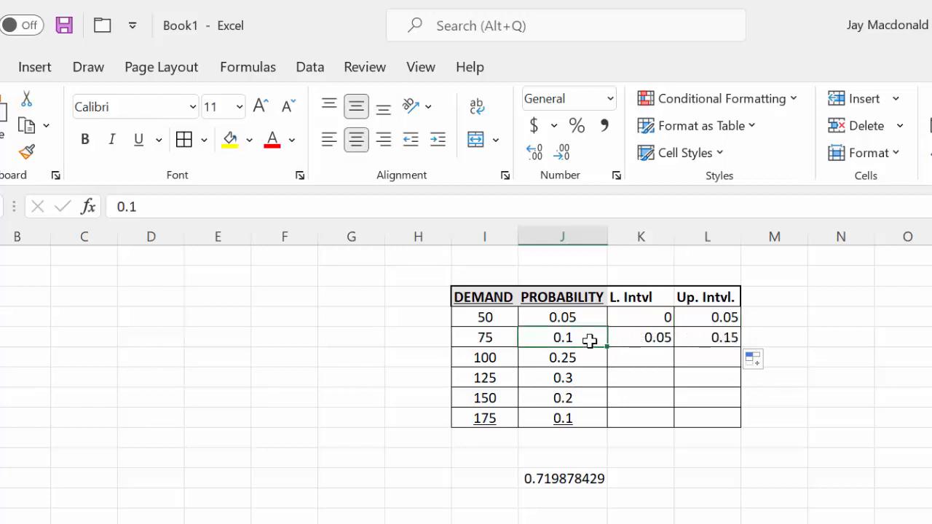
- Fill the lower interval formula from K5 down to K9 and the upper interval formula from L5 down to L9
click(655, 340)
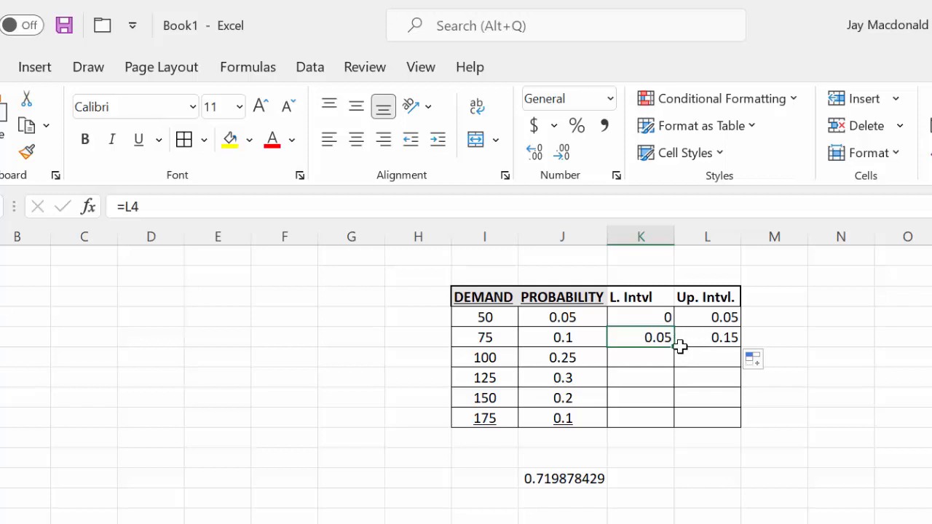
drag(677, 349, 675, 426)
click(733, 339)
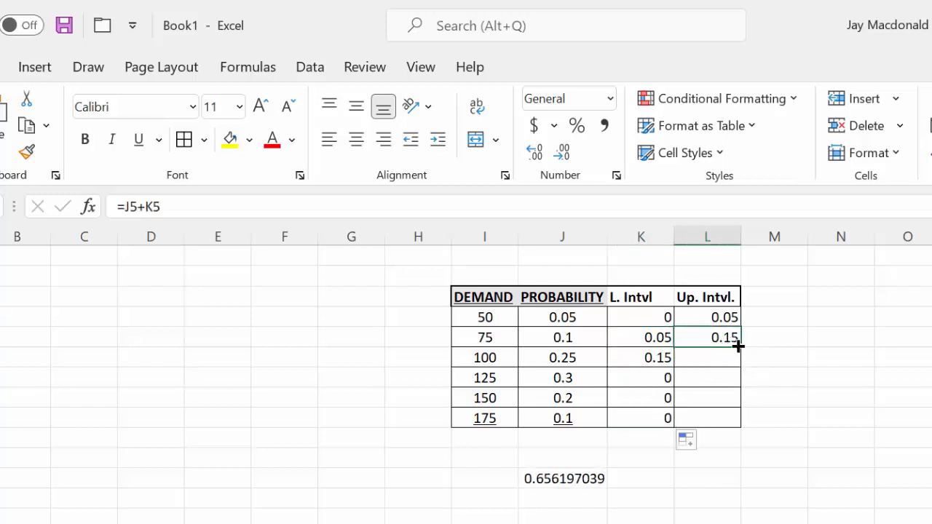
drag(741, 348, 744, 427)
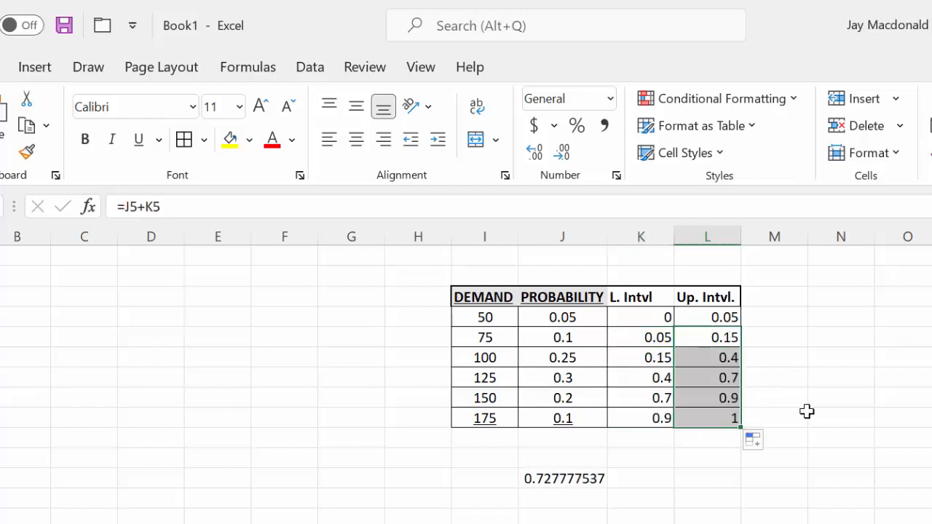
- Check the start and end of the intervals in K4 and L9, and recalculate the random number in J12 to compare with them
click(632, 319)
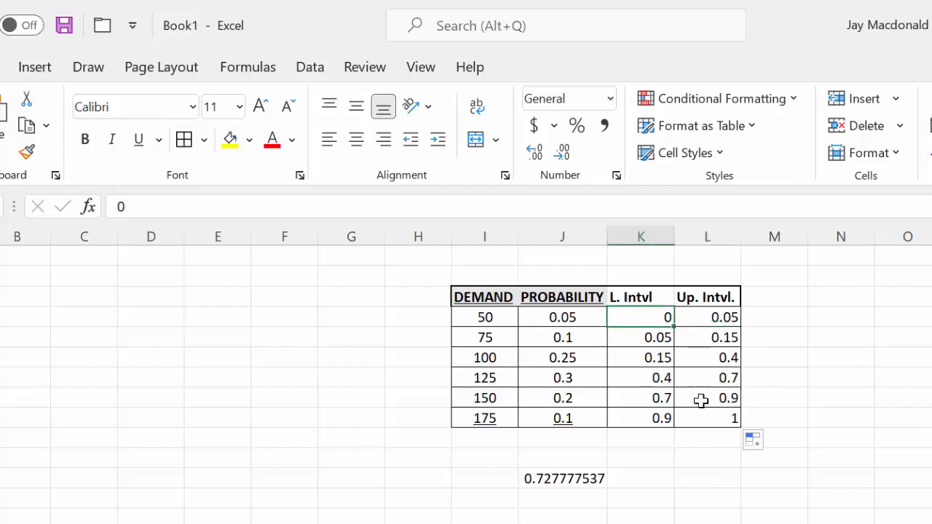
click(716, 425)
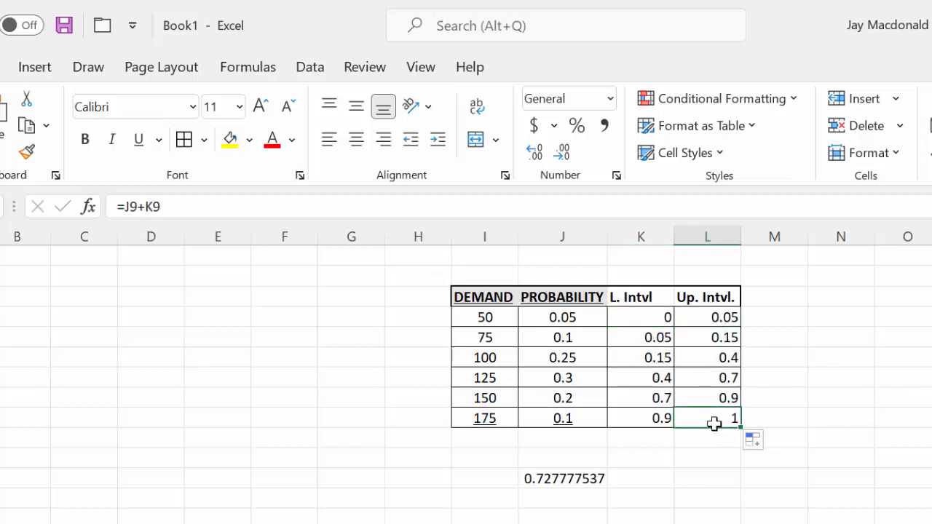
click(548, 498)
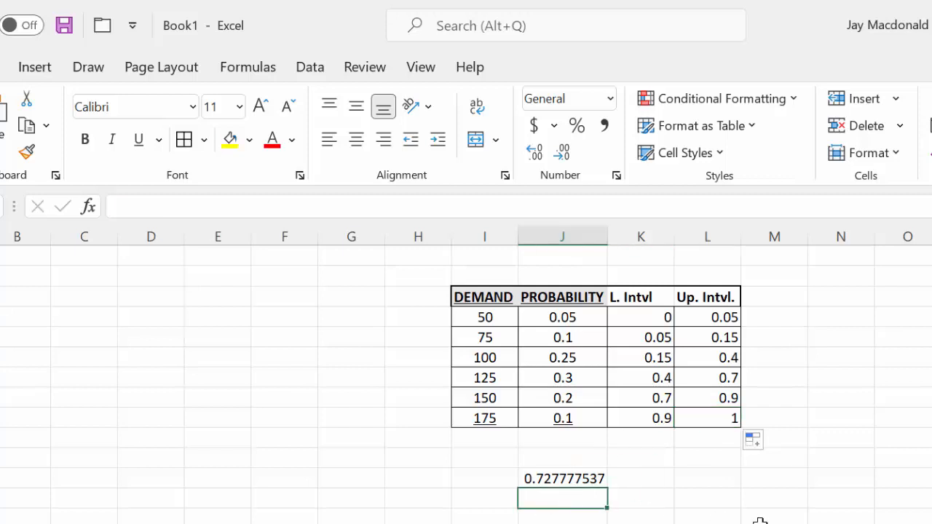
key(F9)
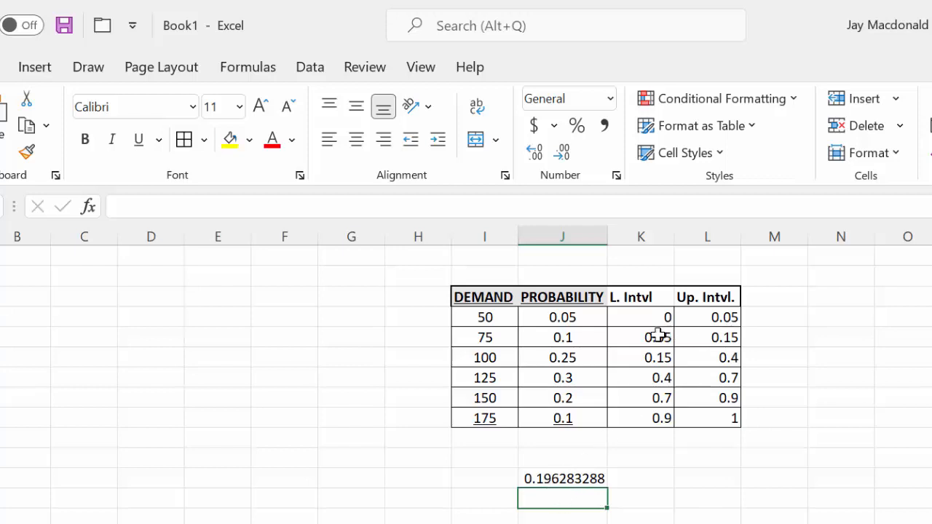
drag(654, 360, 491, 520)
click(496, 520)
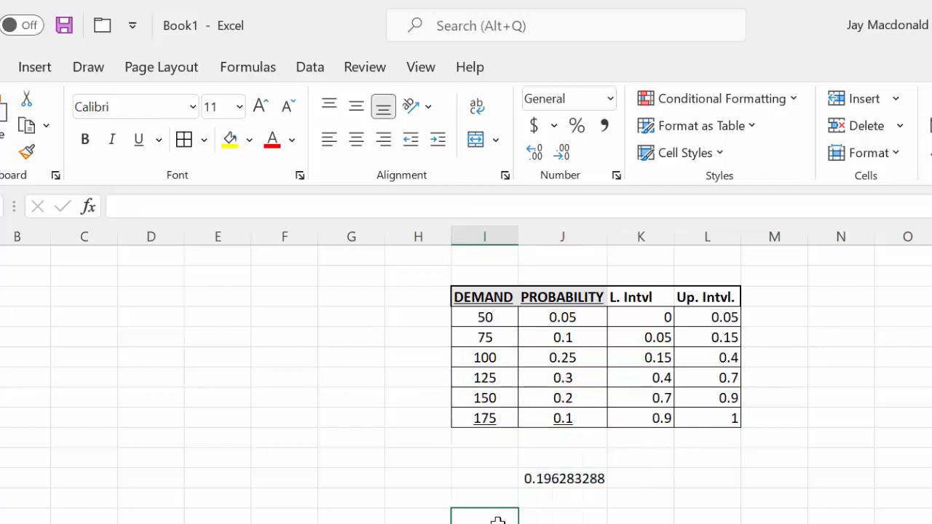
- Generate a new random number and trace the interval in K9:L9 to its demand in I9
key(F9)
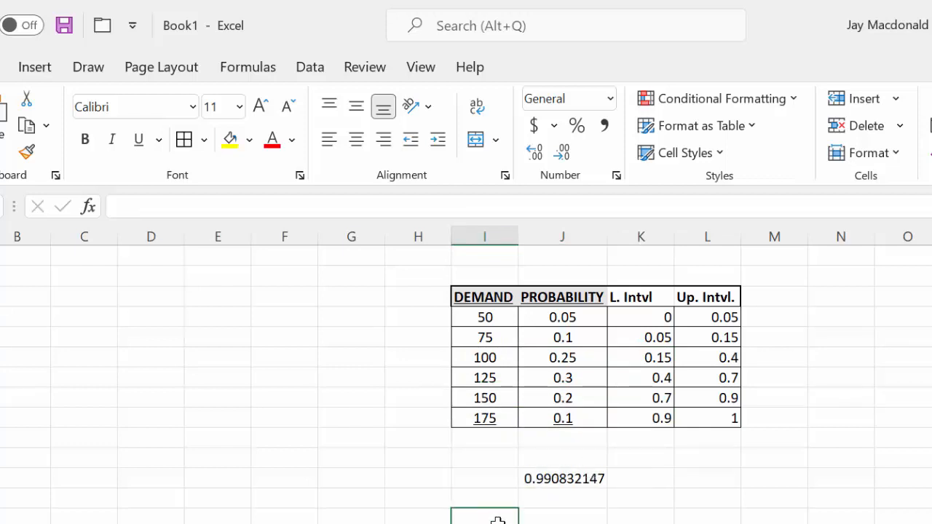
click(636, 415)
click(737, 420)
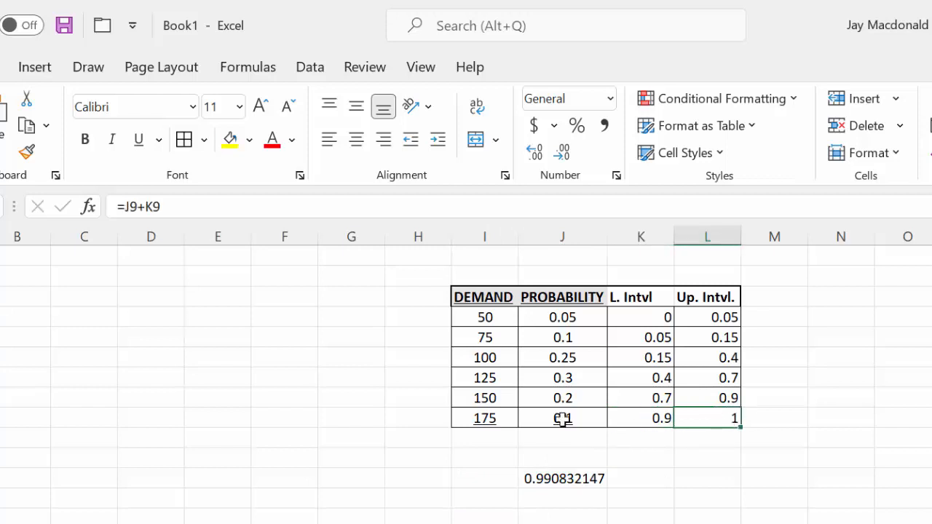
click(512, 418)
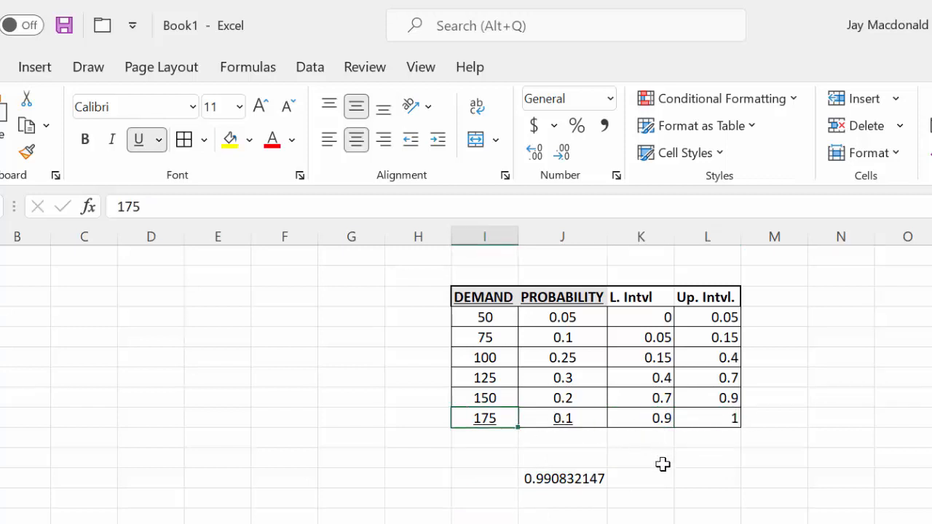
- Recalculate the random number again and match it through the interval in K7:L7 to the demand in I7
click(660, 481)
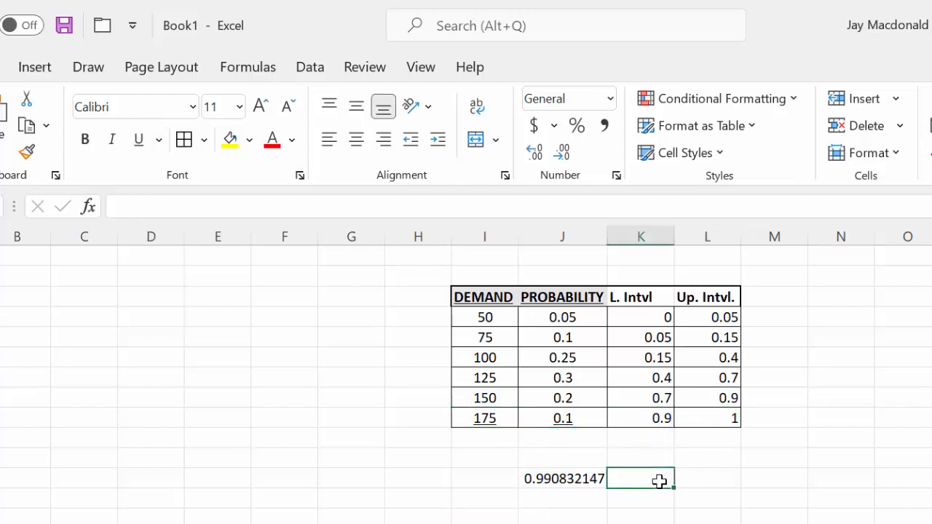
key(F9)
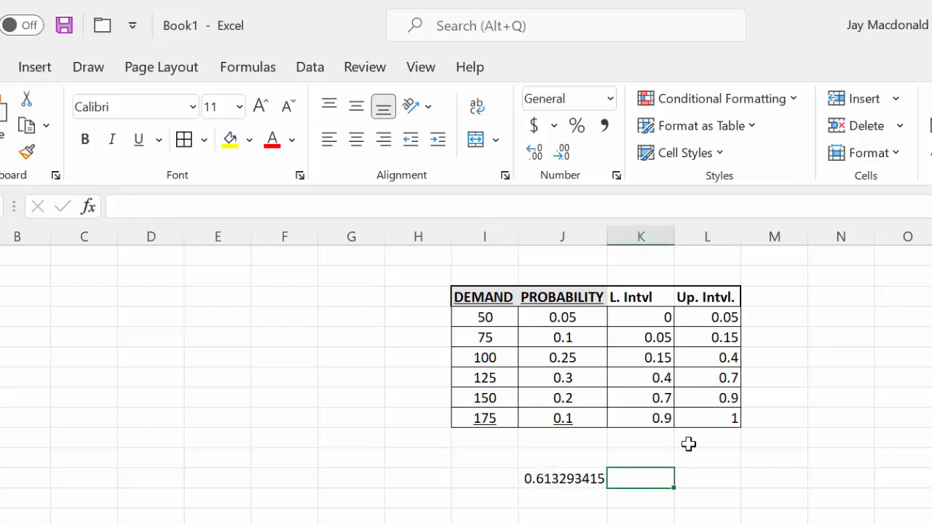
click(644, 374)
click(713, 377)
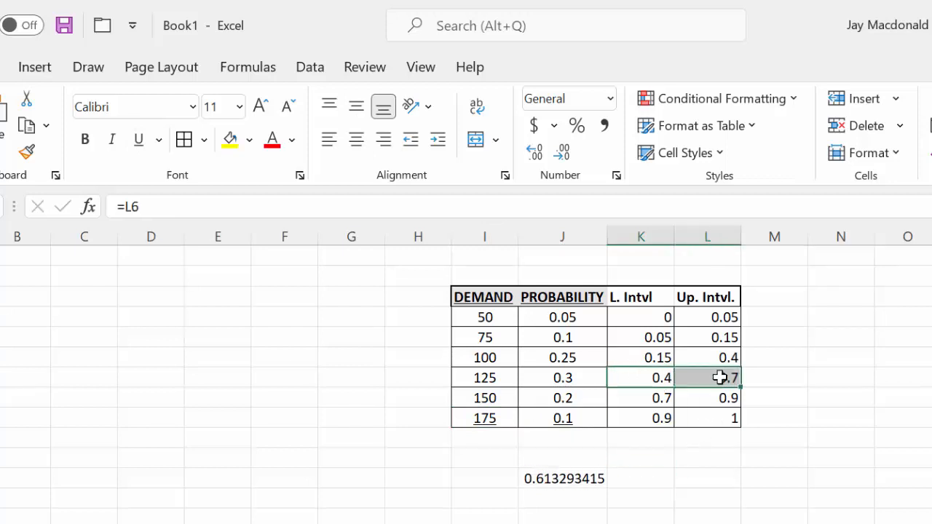
click(510, 377)
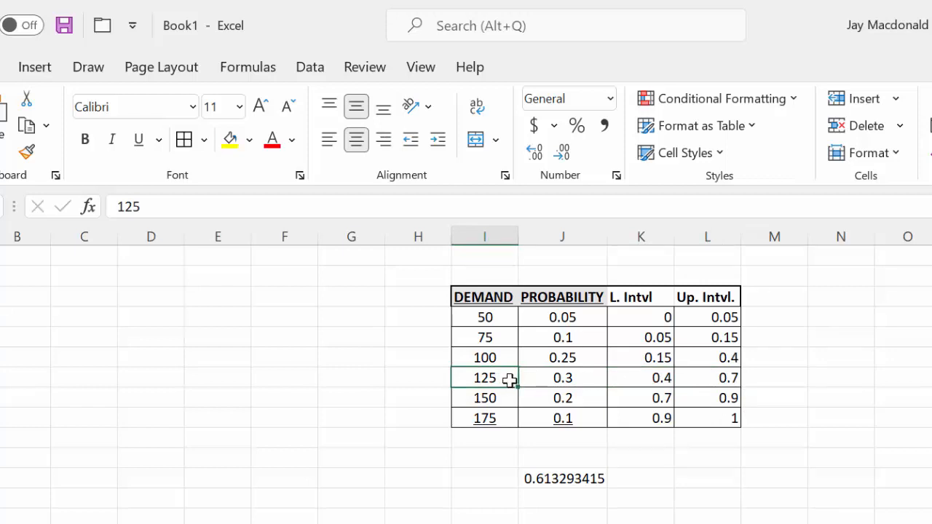
- Compare the interval widths in K7:L7 and K6:L6 with their probabilities in J7 and J6
click(592, 380)
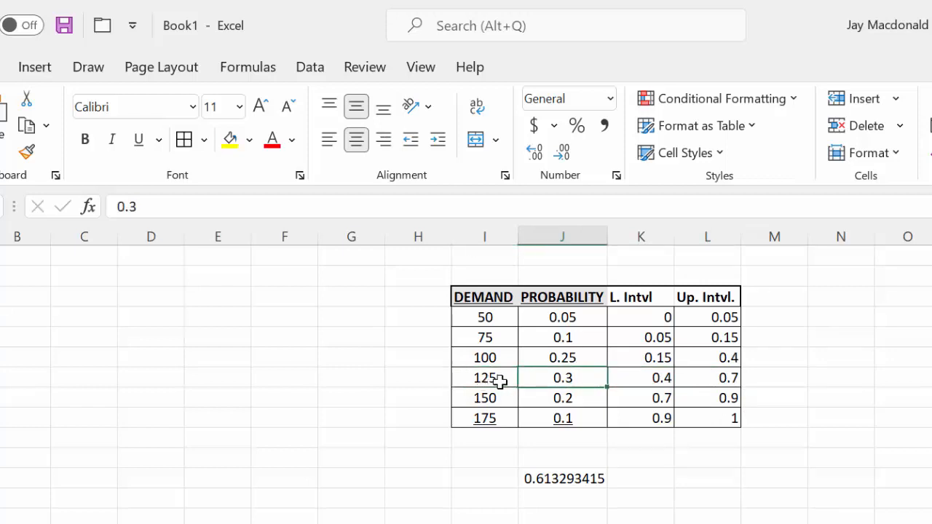
click(647, 379)
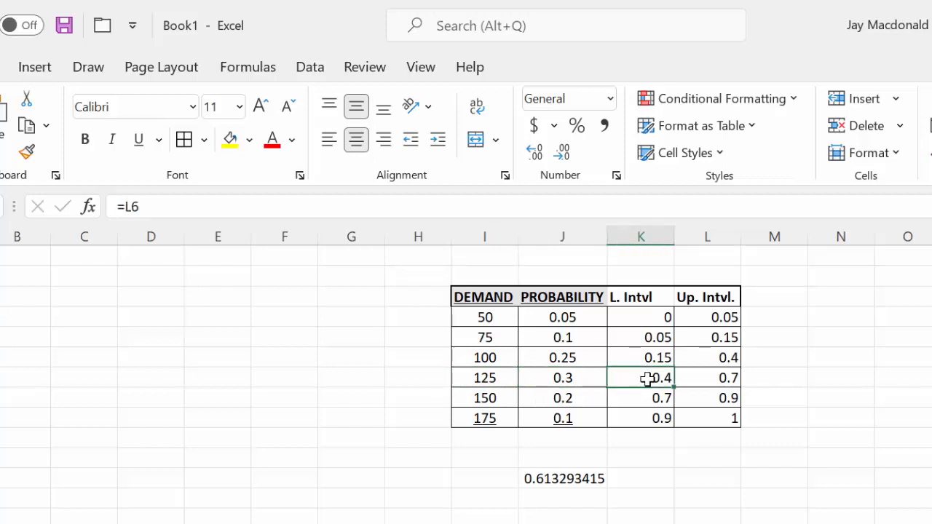
mouse_move(647, 379)
mouse_down()
mouse_move(701, 376)
mouse_move(669, 382)
mouse_up()
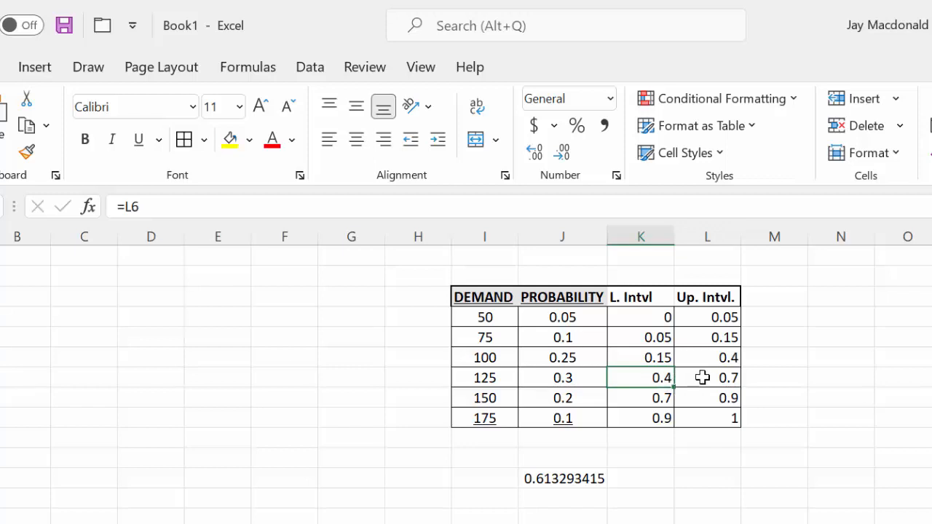
click(589, 379)
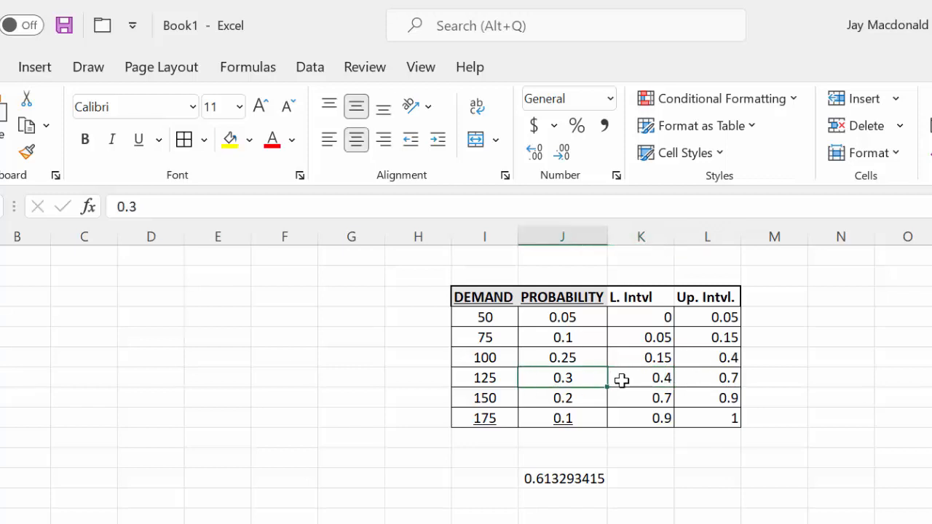
click(705, 381)
click(661, 383)
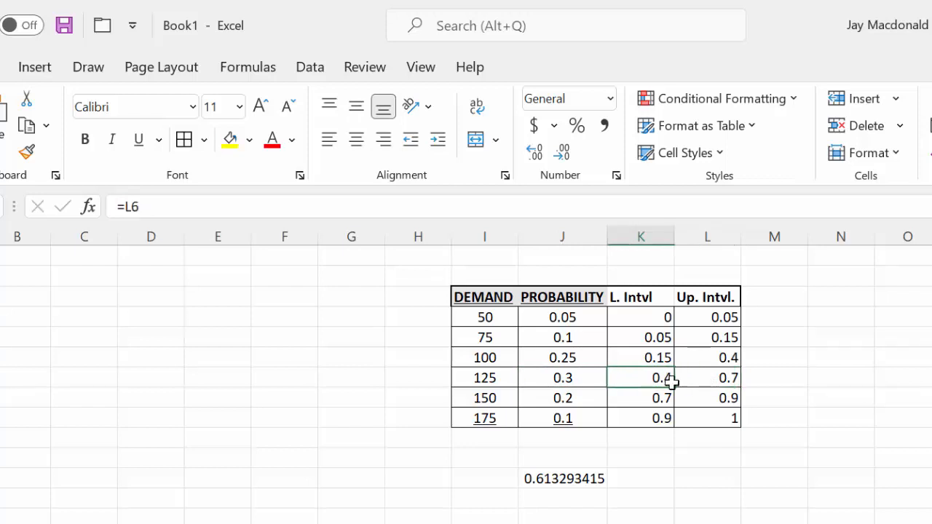
drag(670, 383, 695, 383)
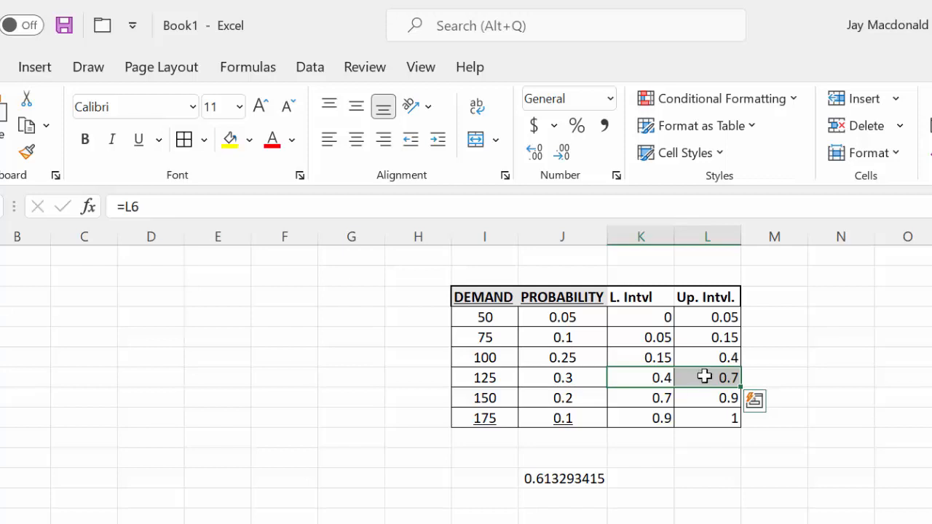
click(692, 380)
click(636, 360)
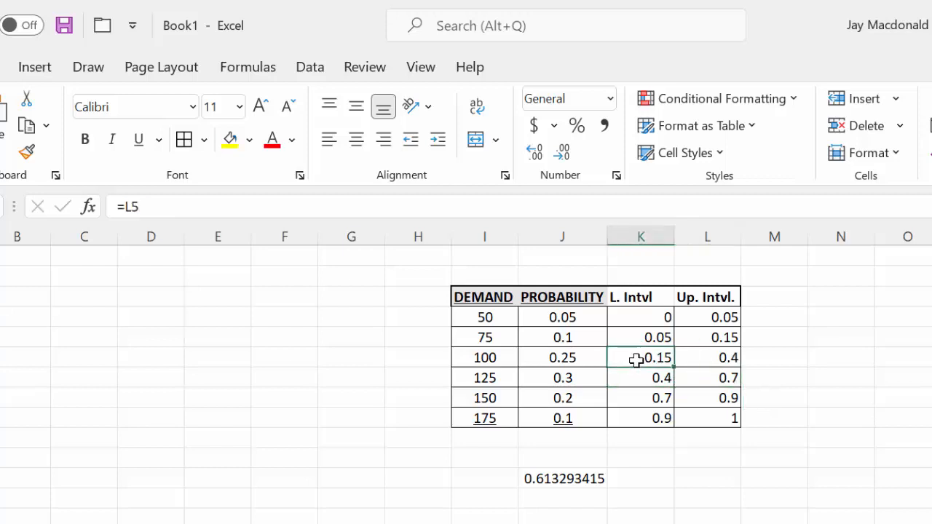
drag(636, 359, 721, 358)
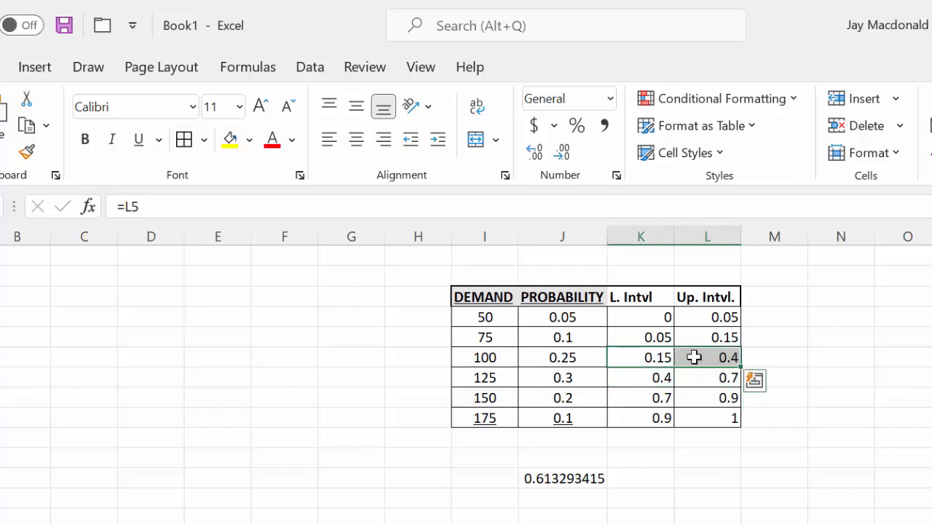
click(587, 357)
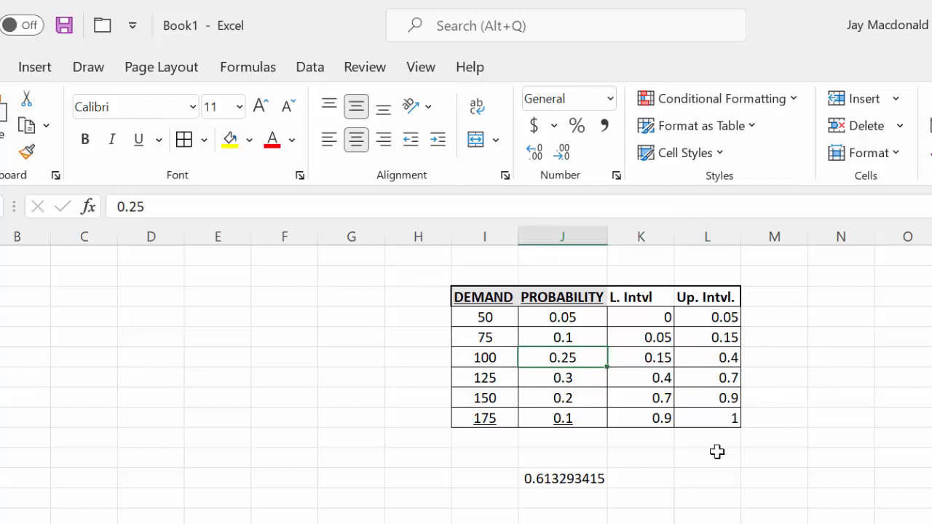
- Review the RAND formula in J12 against the demand in I7 and its probability in J7
click(598, 479)
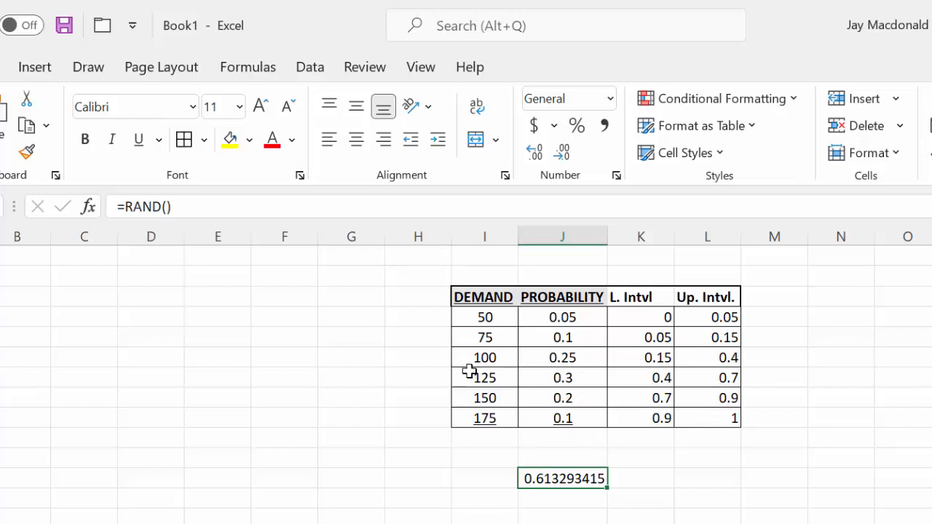
click(542, 376)
click(489, 377)
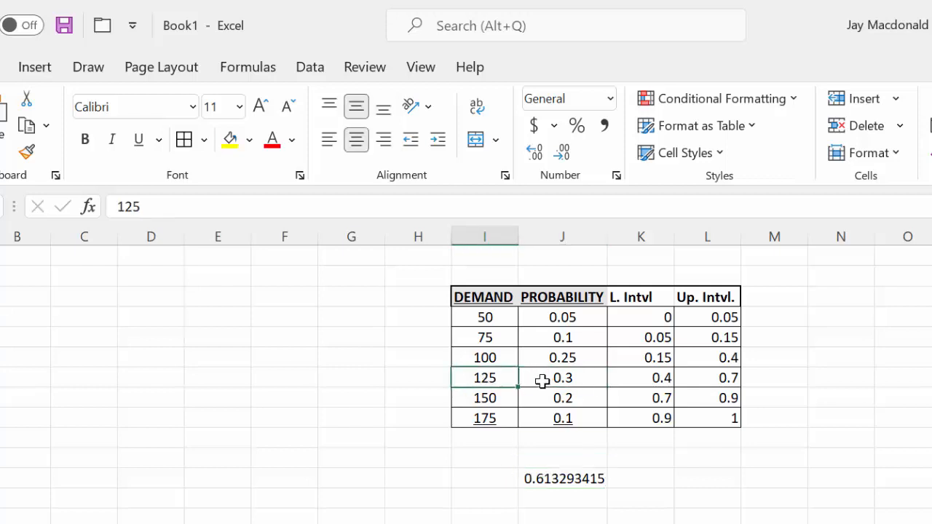
click(552, 380)
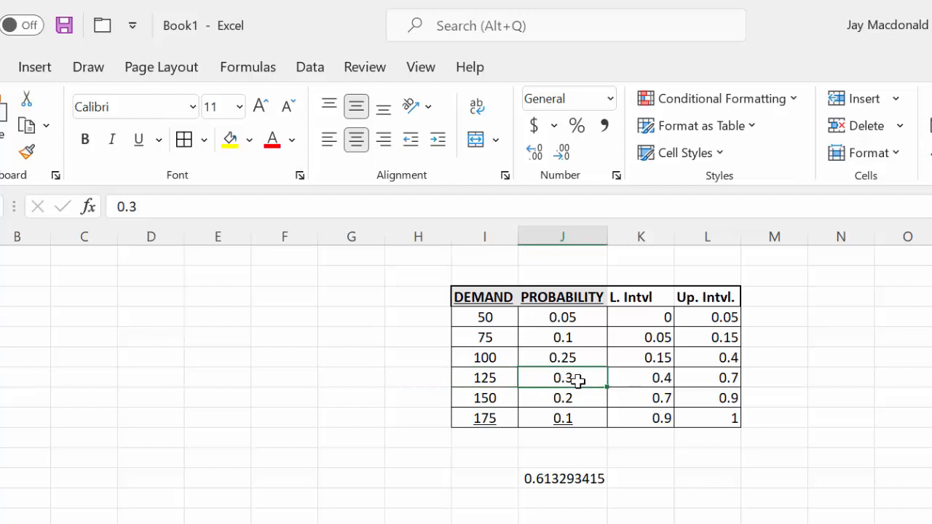
- Review the lower and upper interval bounds in K7:L7 for the demand in I7
click(628, 379)
drag(633, 378, 697, 378)
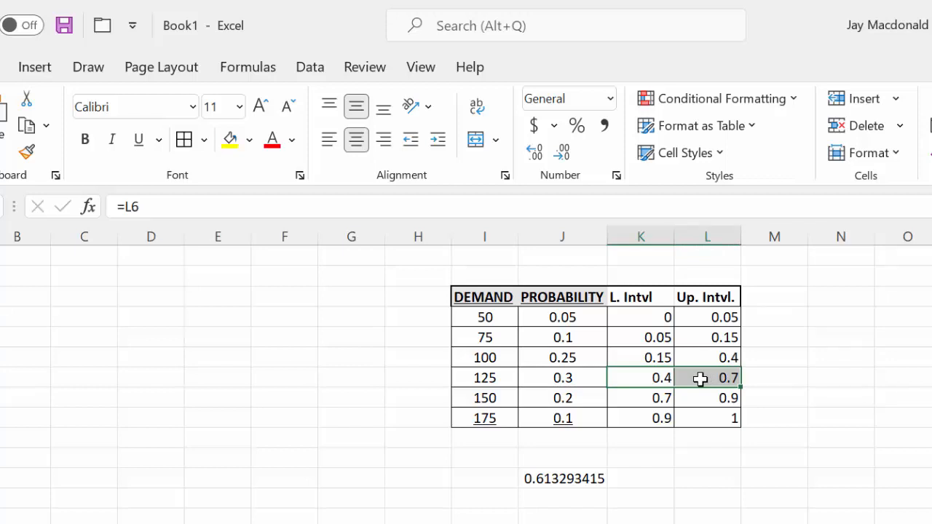
click(796, 340)
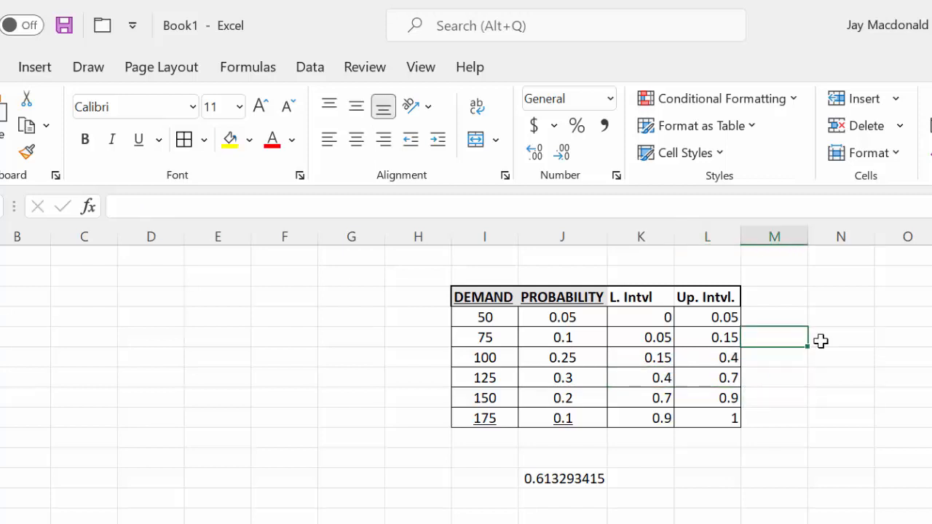
- Fill the lower interval values in K4:K9 and the demand values in I4:I9 with yellow
drag(663, 317, 663, 420)
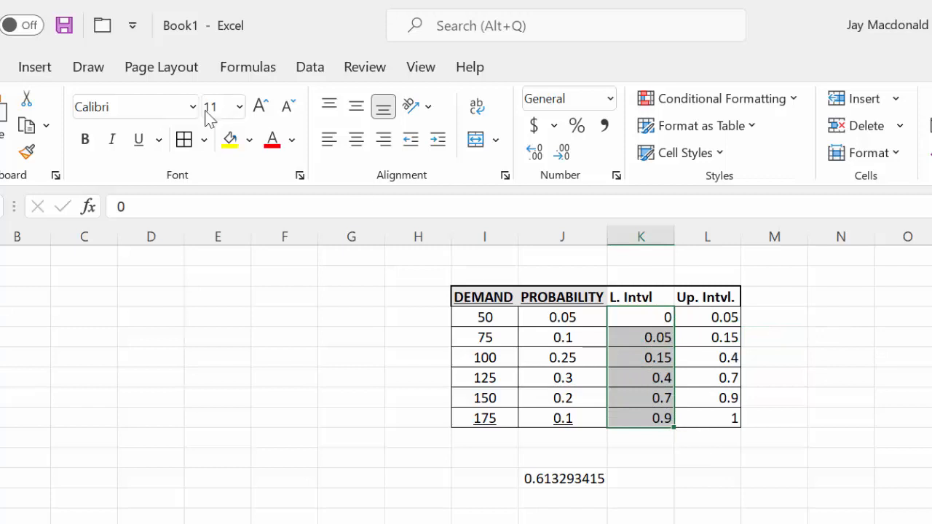
click(230, 140)
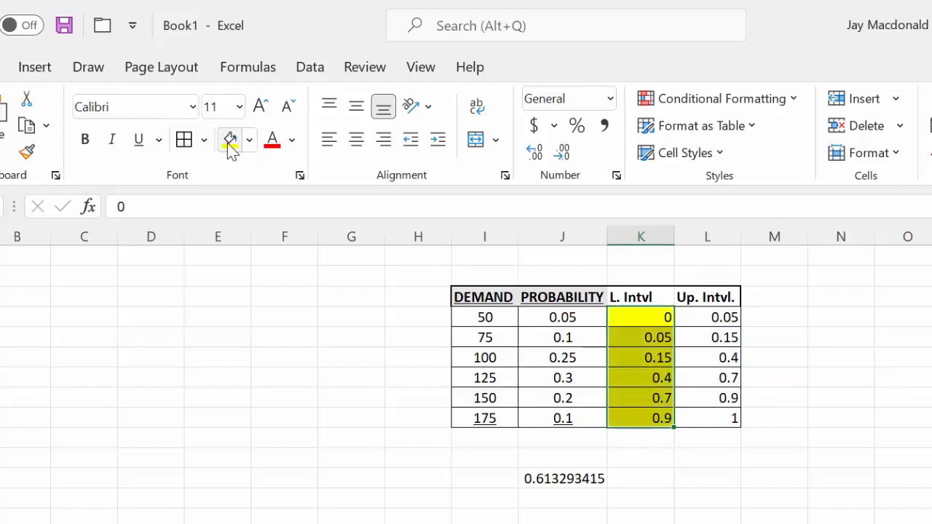
click(487, 318)
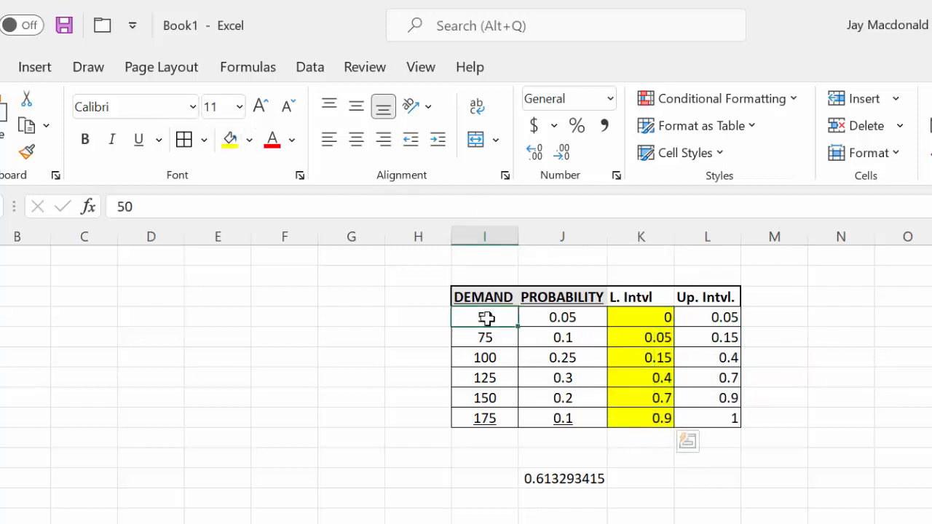
drag(486, 318, 488, 420)
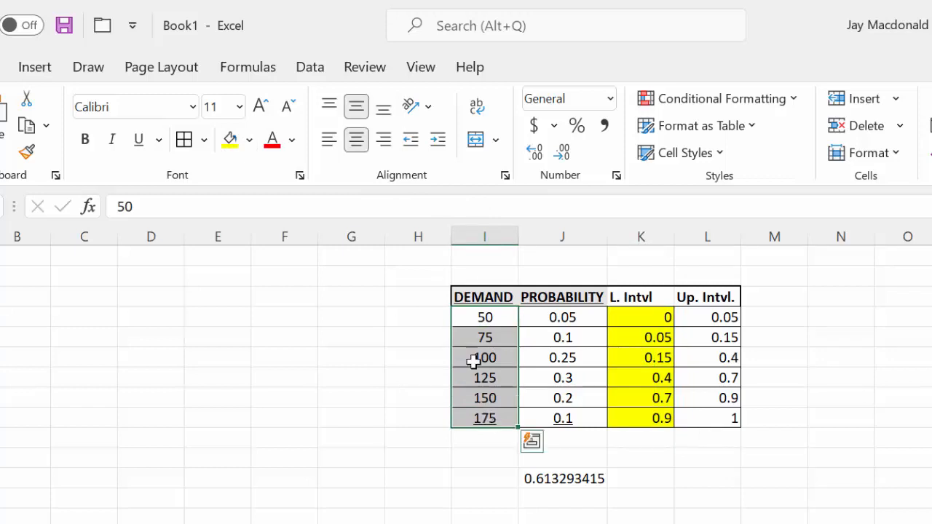
click(230, 140)
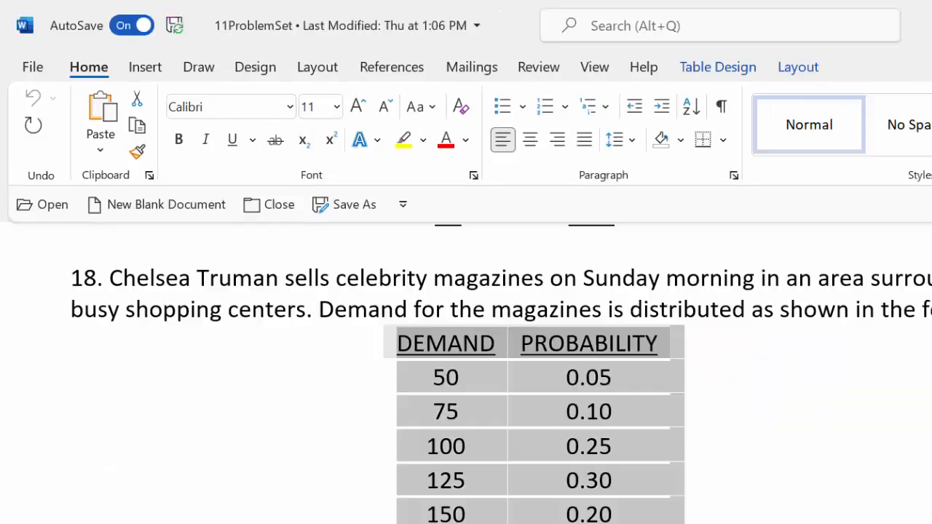
- Switch to the Word document 11ProblemSet and copy the ordering details and questions a and b below the demand table
scroll(612, 498, down, 3)
scroll(612, 498, down, 3)
scroll(609, 478, up, 1)
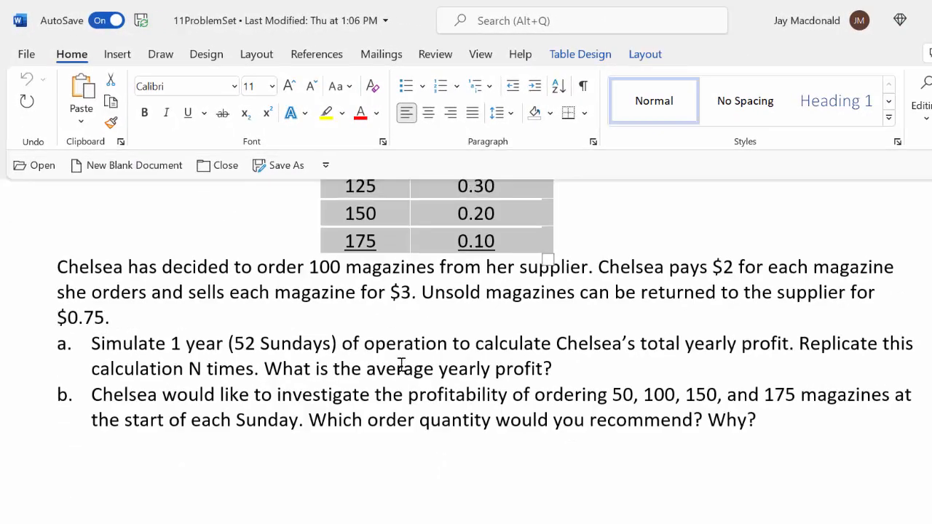
mouse_move(61, 269)
mouse_down()
mouse_move(302, 292)
mouse_move(721, 442)
mouse_move(778, 430)
mouse_up()
key(ctrl+c)
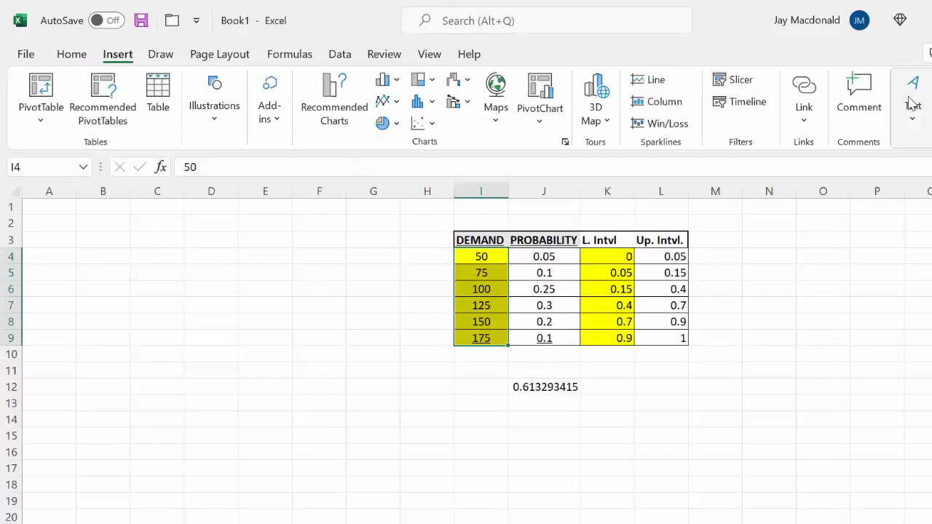
- Switch back to Book1 in Excel, draw a large text box beside the interval table and paste the copied problem text into it
click(914, 106)
click(881, 182)
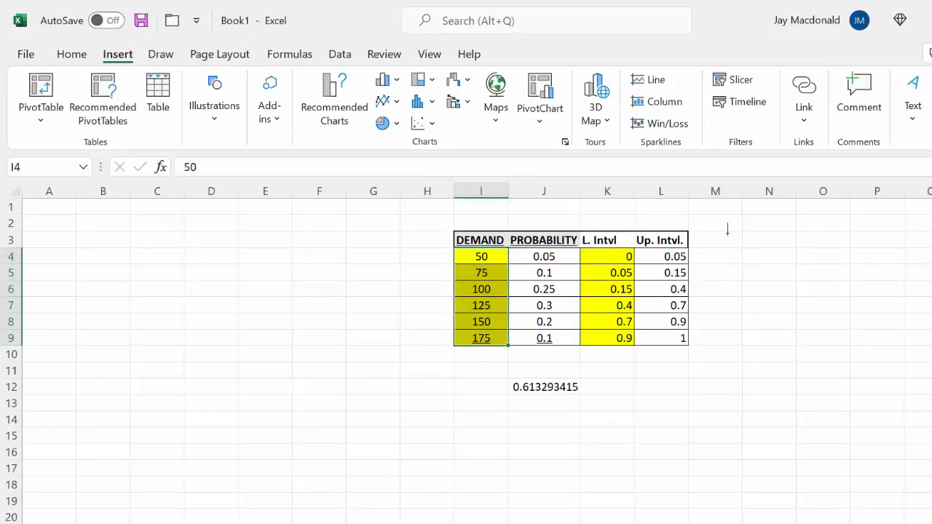
drag(701, 222, 931, 516)
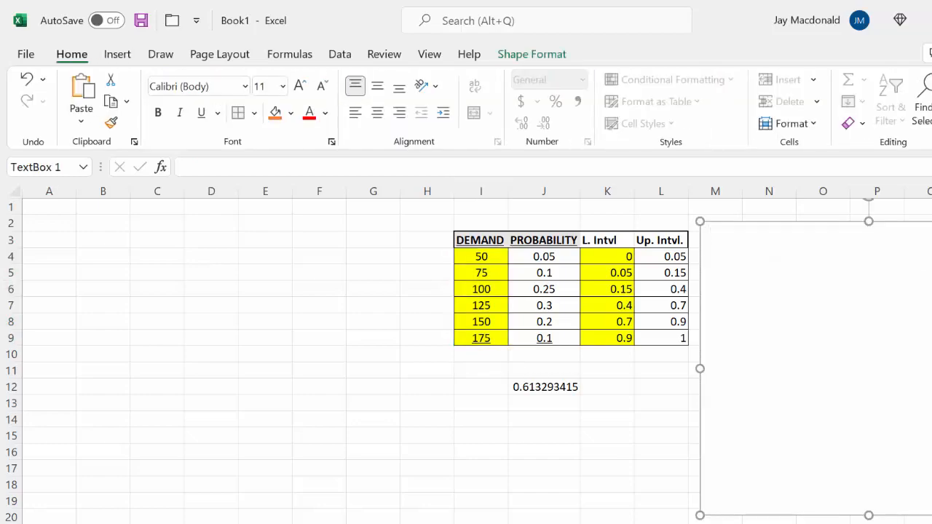
key(ctrl+v)
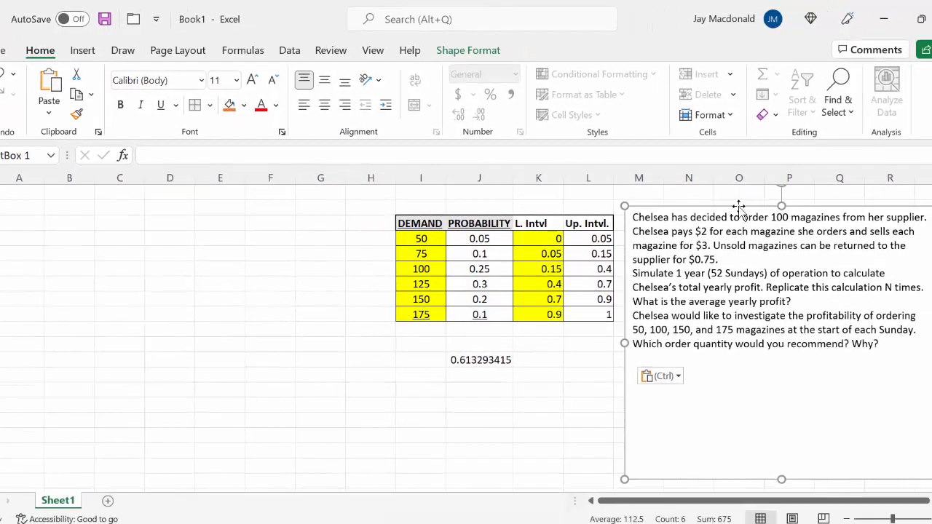
- Set the text box's font size to 14 and label the two question paragraphs "a." and "b."
click(229, 81)
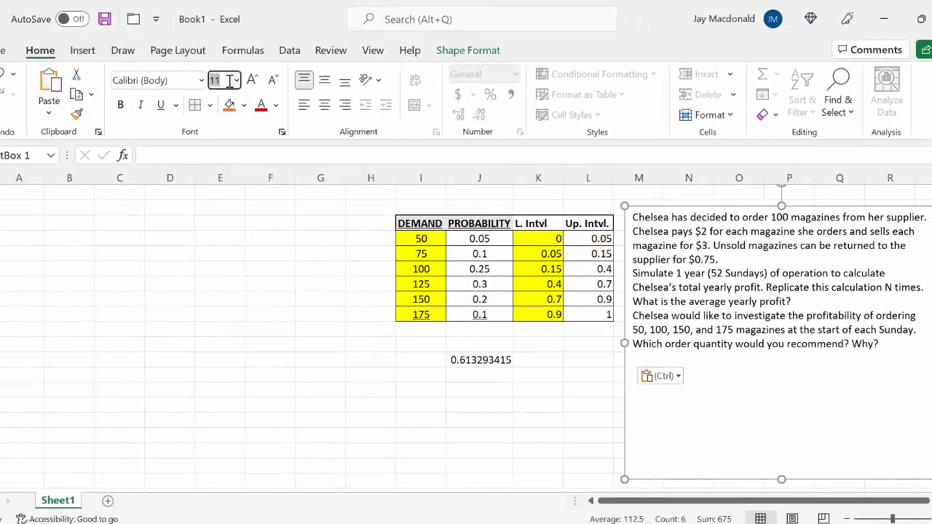
text(14)
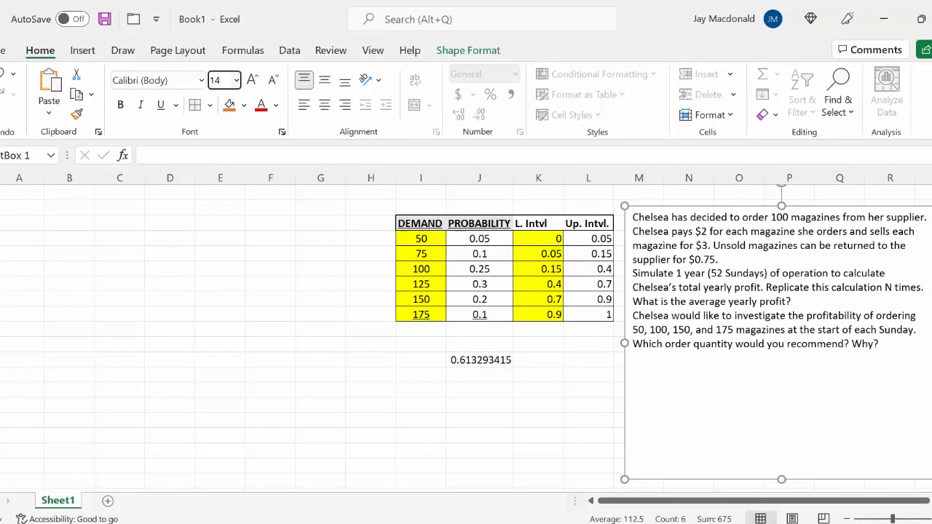
key(Return)
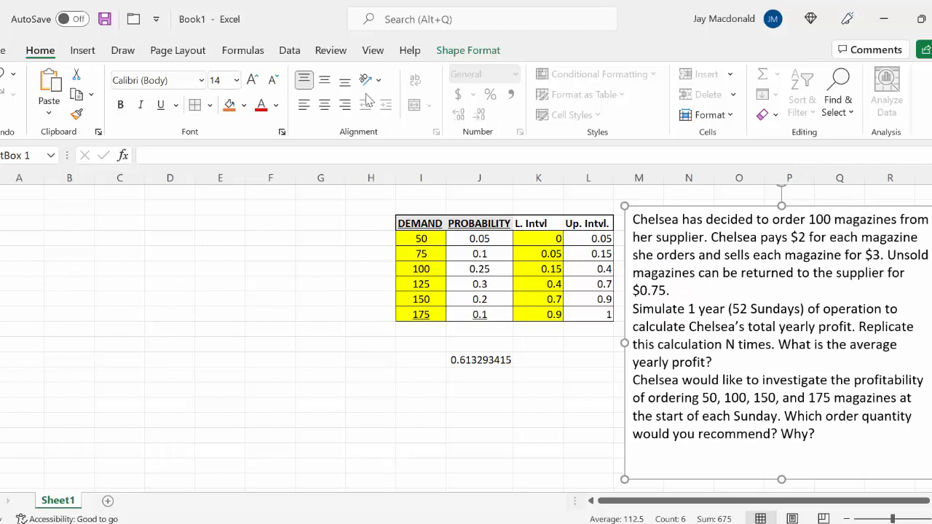
click(634, 309)
text(a.)
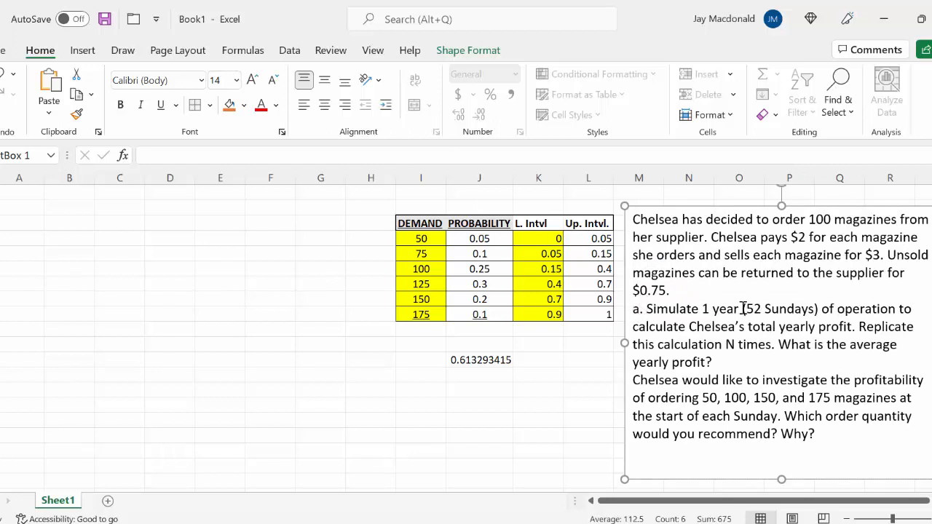
click(634, 378)
text(b.)
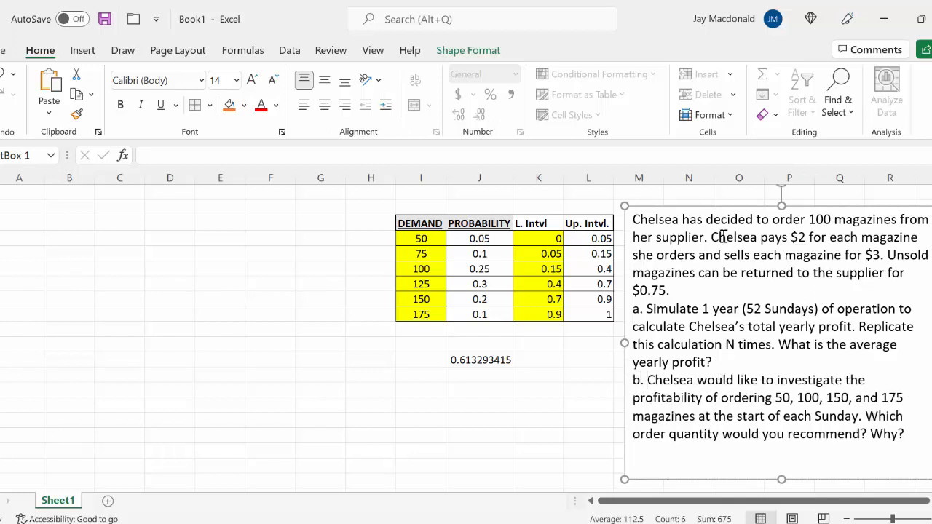
- Review the order quantity, purchase cost, selling price, return value and one-year simulation requirement in the text box
drag(780, 216, 866, 211)
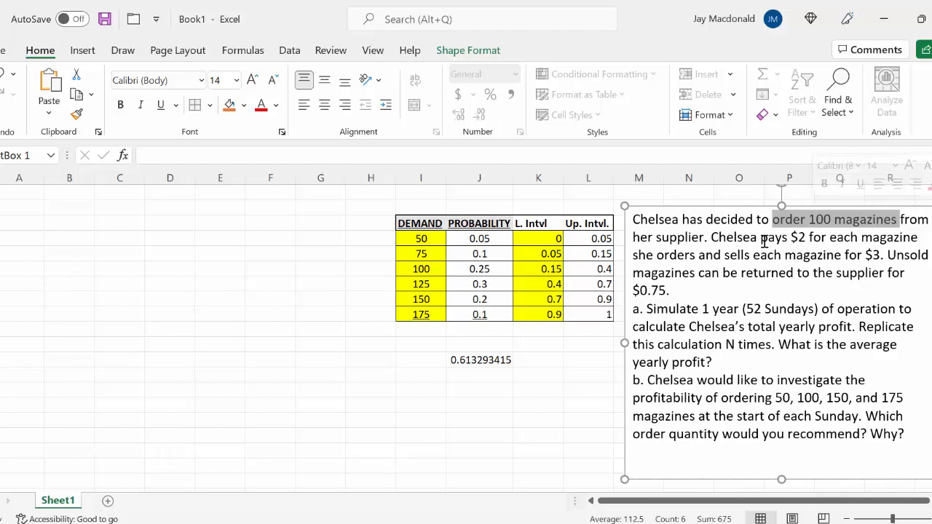
drag(761, 238, 861, 237)
drag(759, 255, 883, 250)
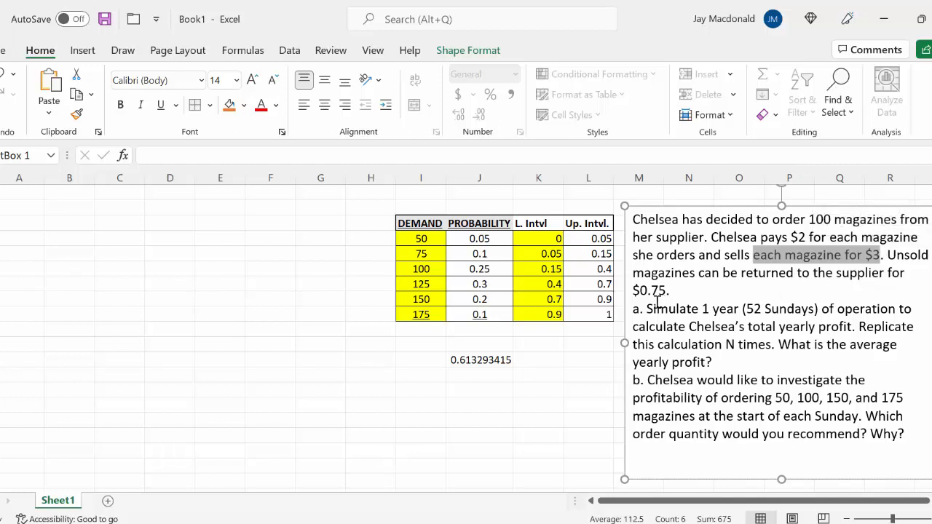
drag(634, 289, 671, 290)
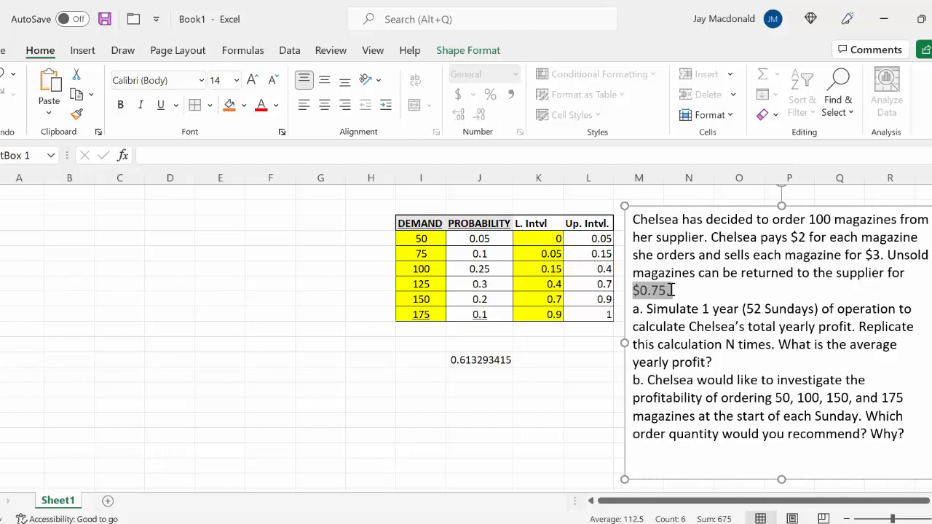
click(755, 312)
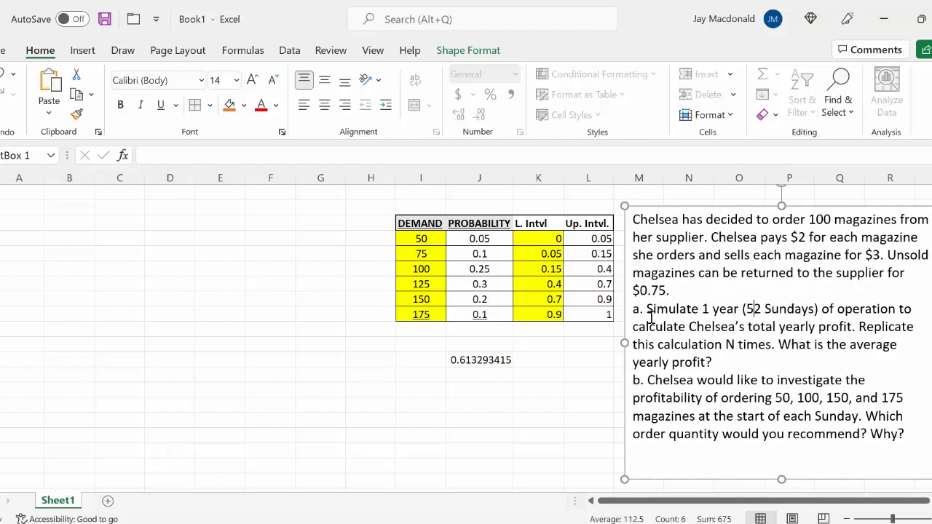
drag(647, 312, 776, 314)
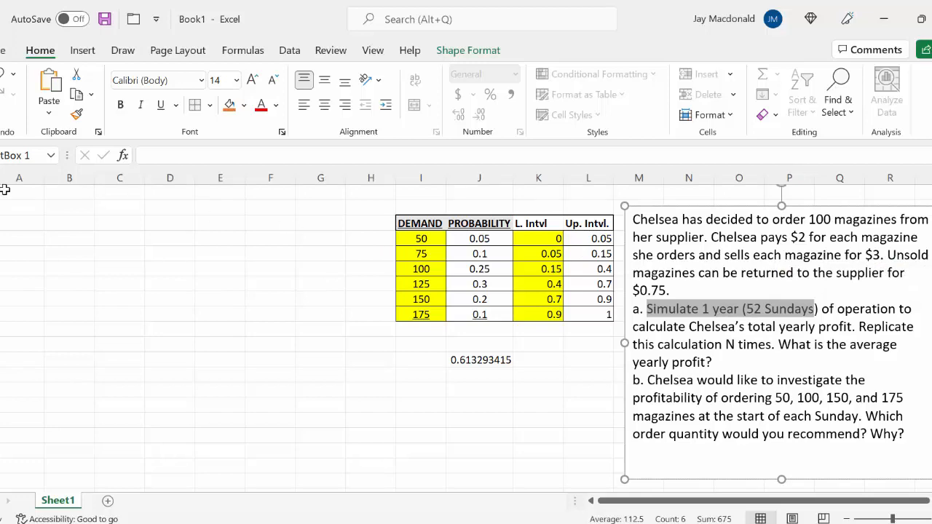
- Create a Week column with its header in A1 and number the weeks 1 to 52 in A2:A53
click(10, 191)
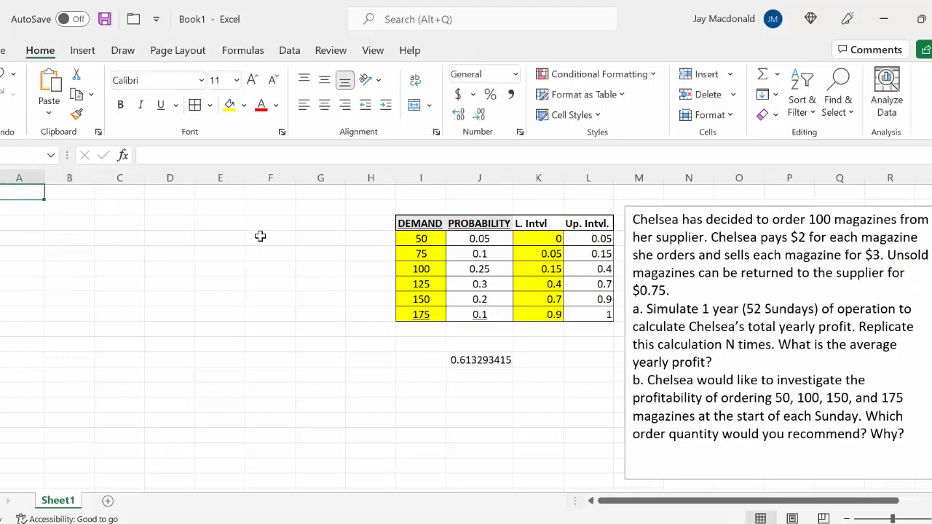
text(Week)
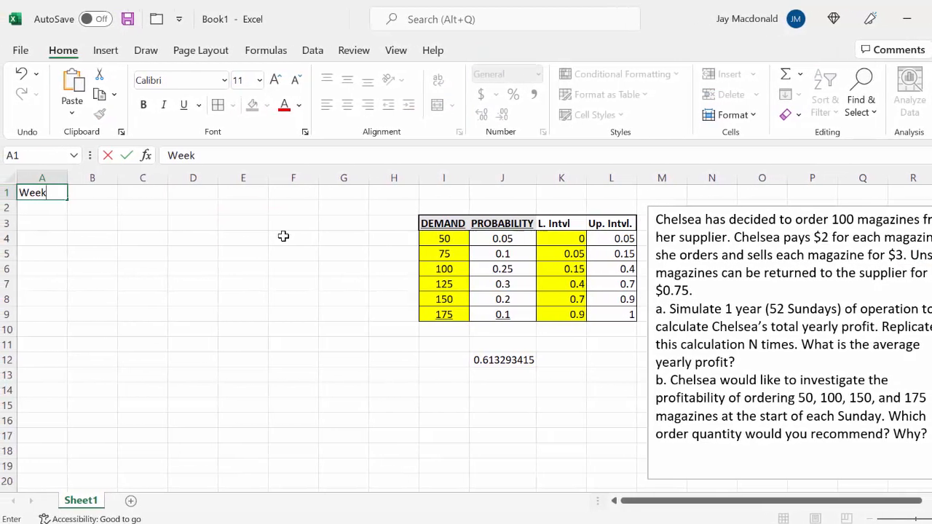
key(Return)
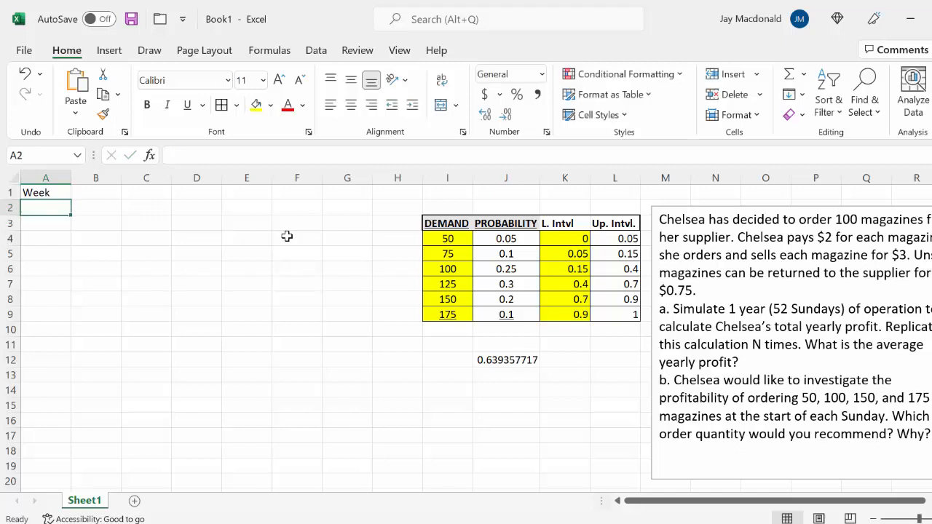
text(1)
key(Return)
text(2)
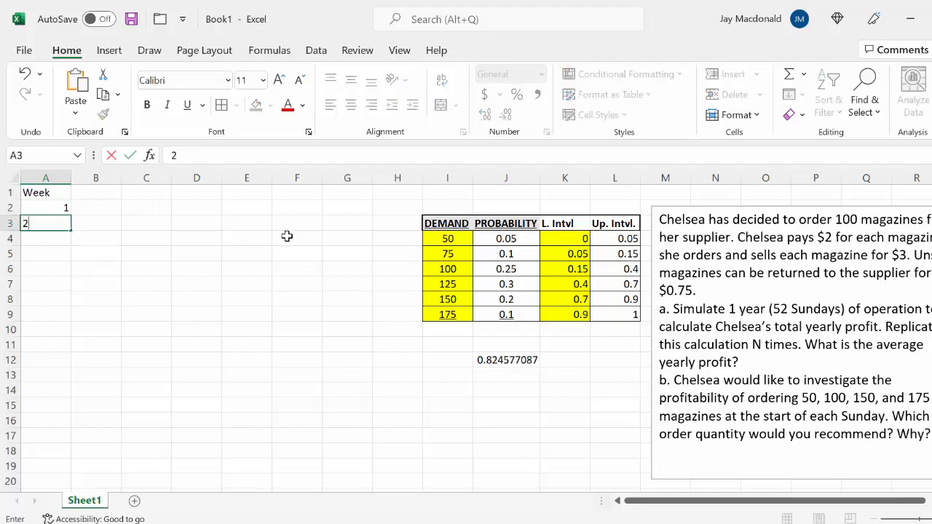
key(Return)
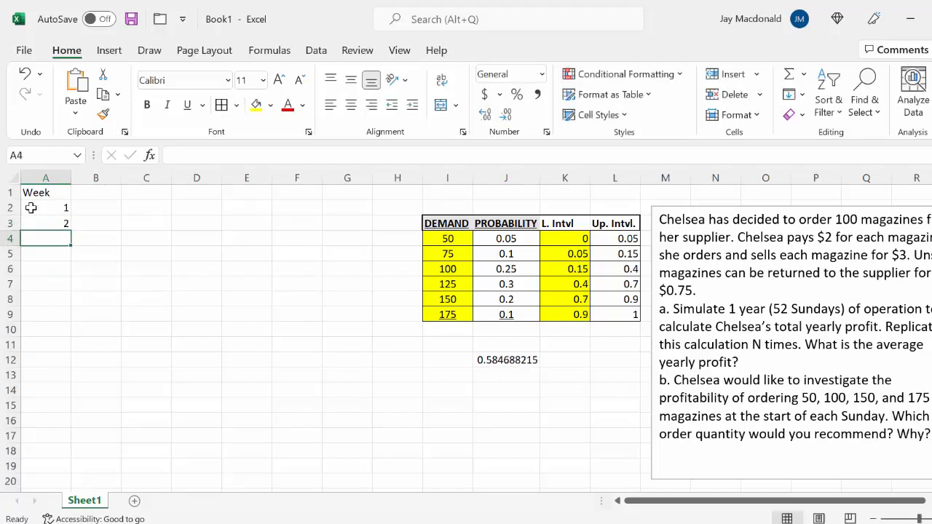
drag(32, 208, 69, 264)
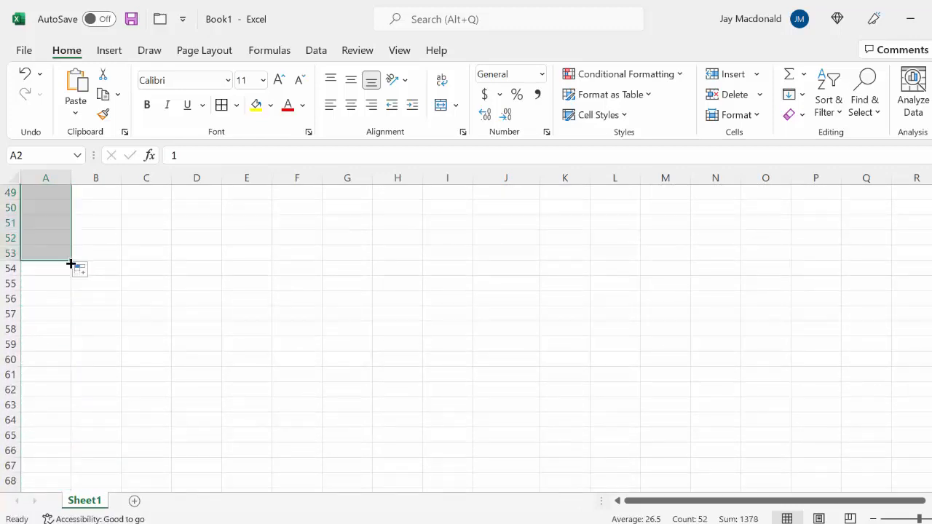
scroll(148, 259, up, 12)
scroll(148, 260, up, 4)
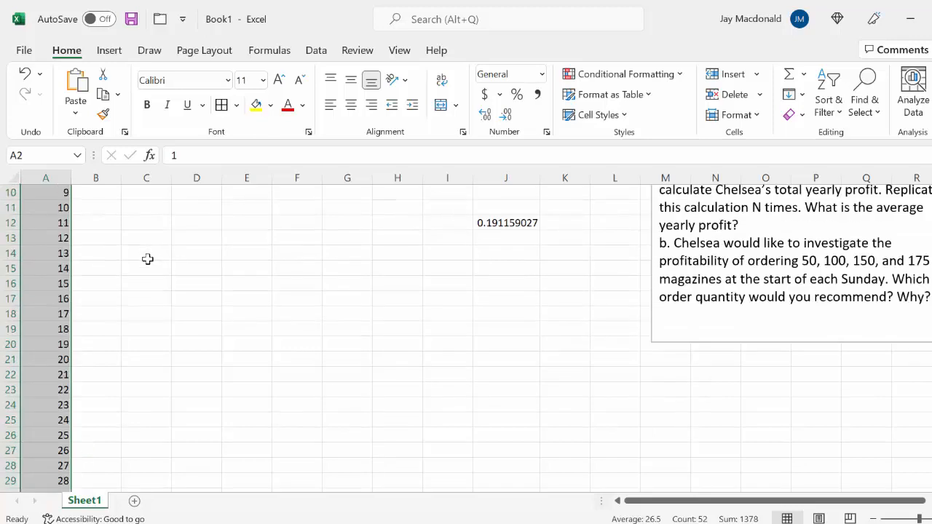
- Enter the header RAND() in B1 and the formula =RAND() in B2 for week 1
click(108, 193)
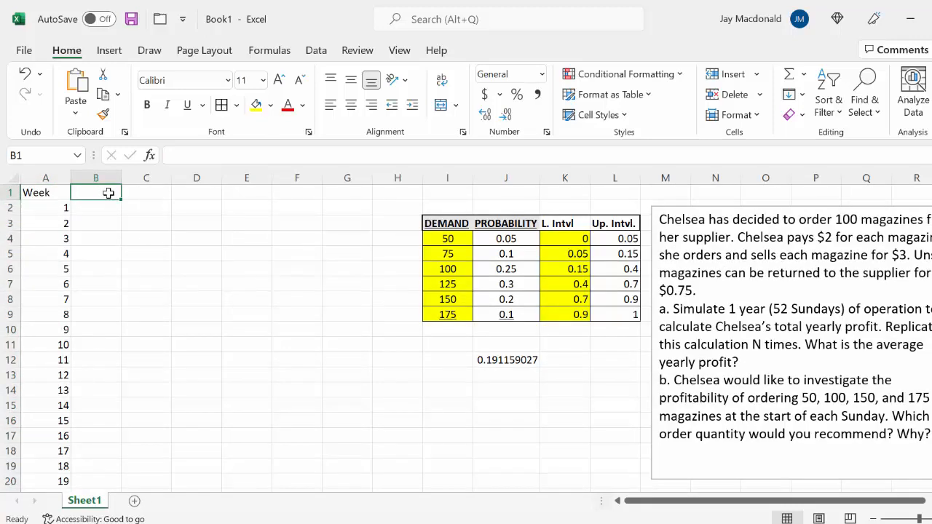
text(R)
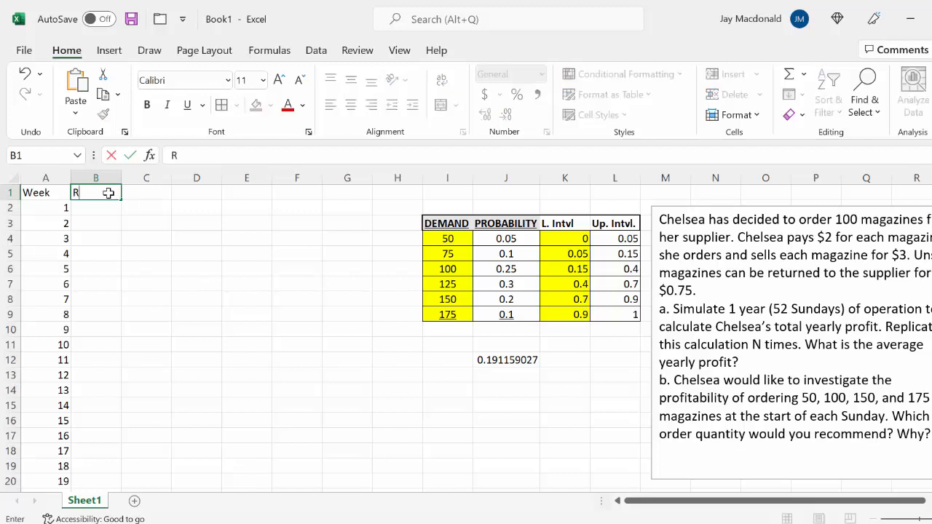
text(AND())
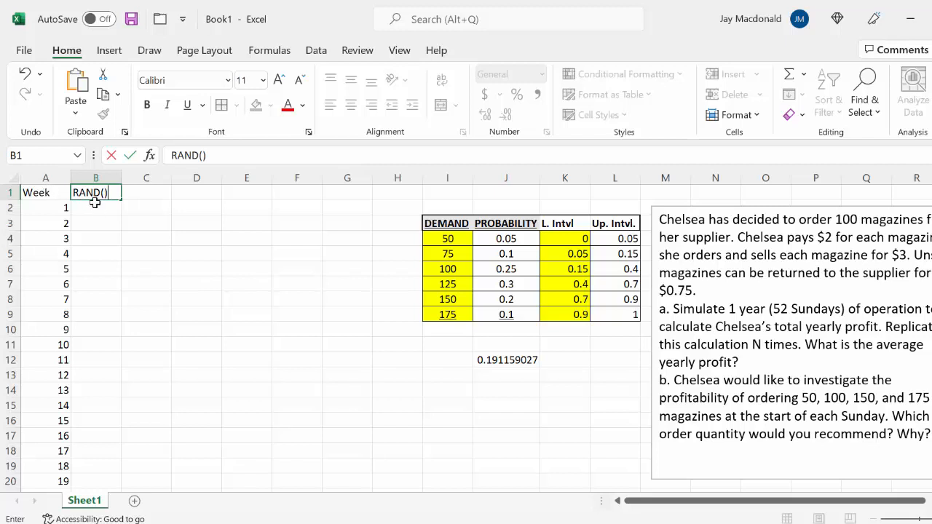
key(Return)
text(=)
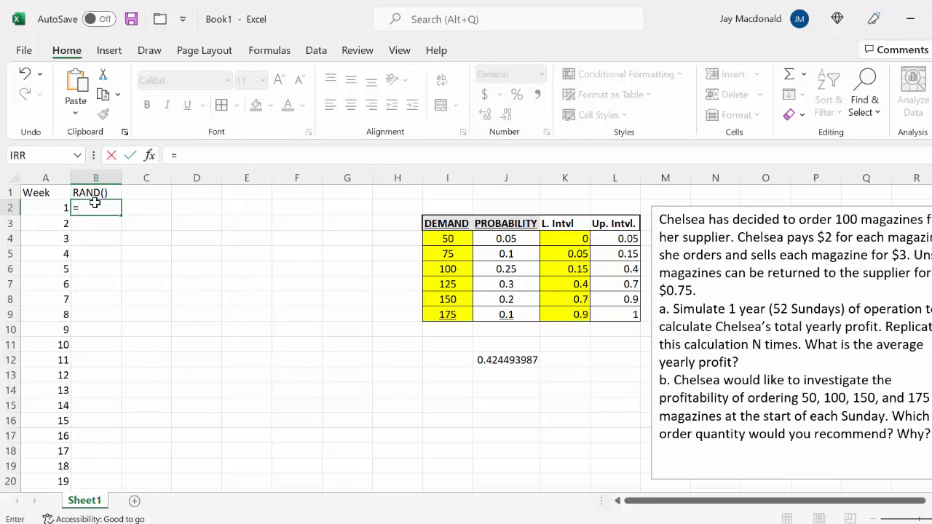
text(RAND()
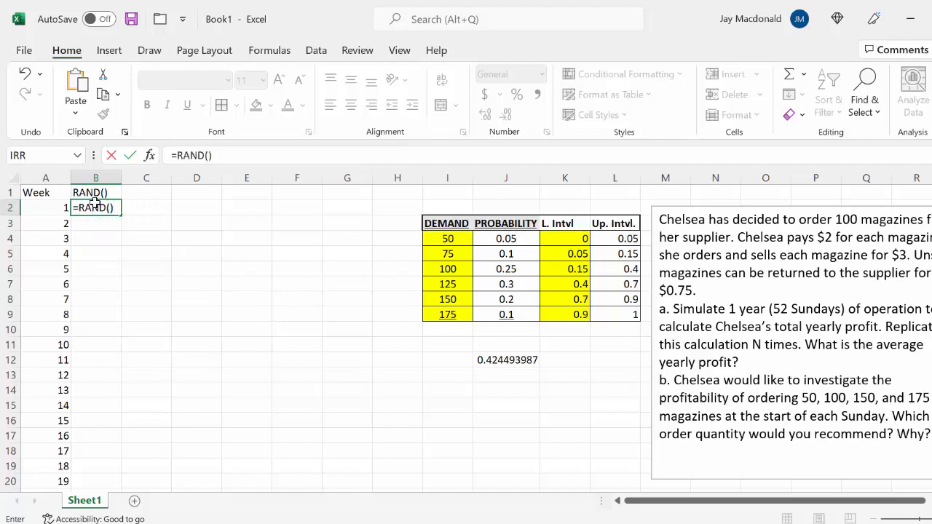
key(Return)
click(95, 204)
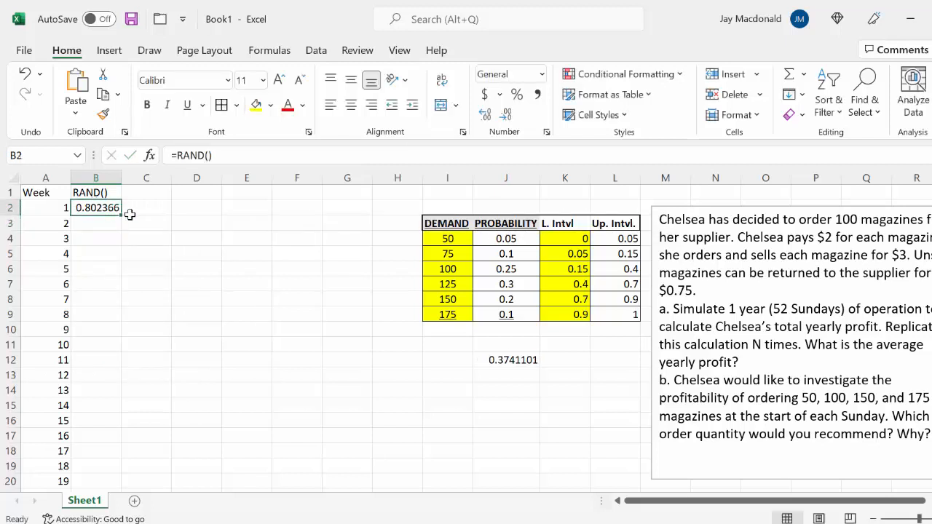
- Fill the RAND() formula down column B for all 52 weeks and enter the header Demand in C1
double_click(121, 217)
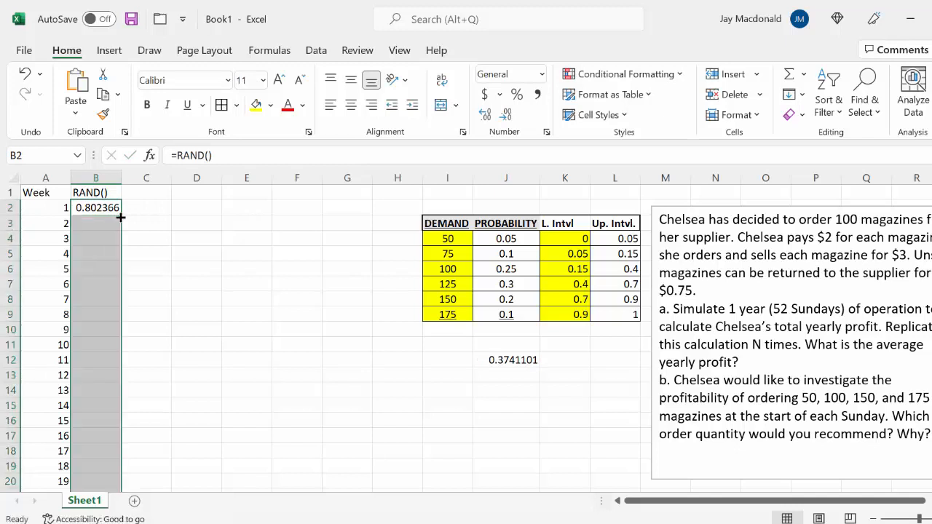
click(147, 190)
text(Demand)
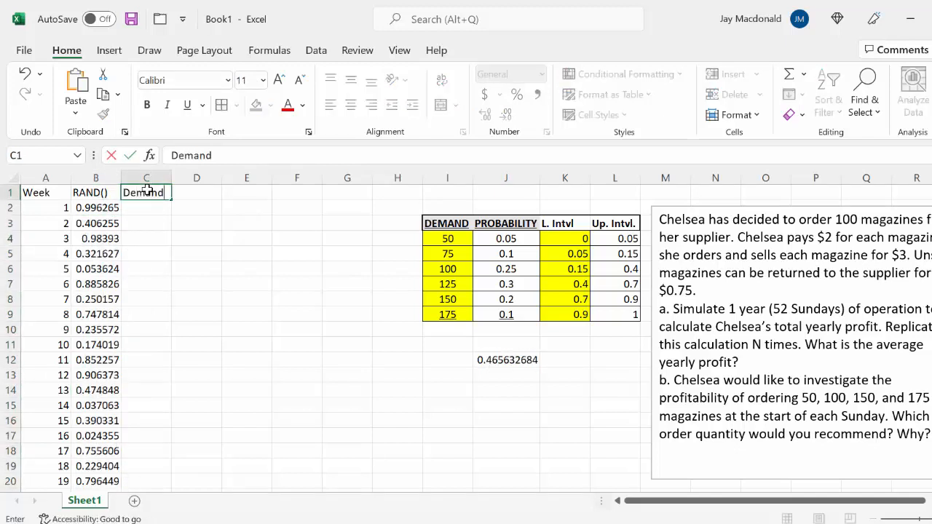
key(Return)
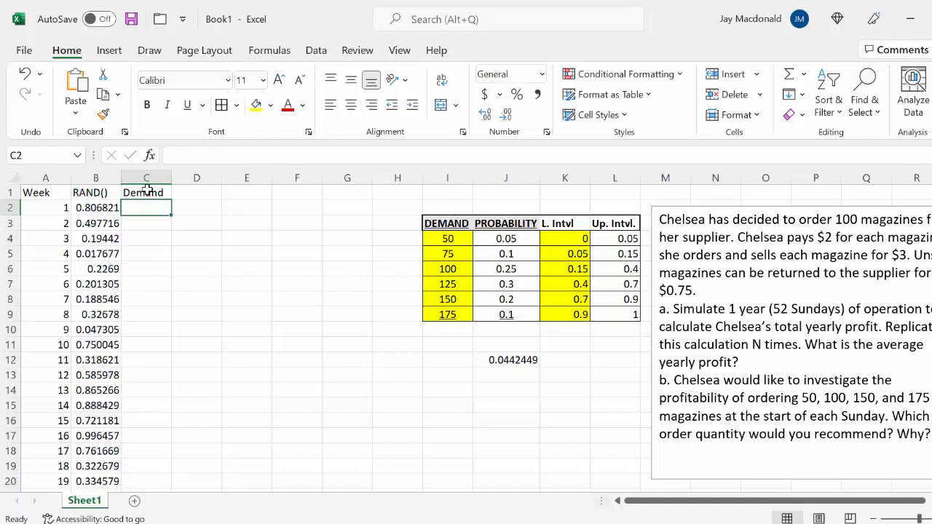
- Build the formula =LOOKUP(B2,K4:K9,I4:I9) in C2 to match week 1's random number to a demand through the lower interval bounds
click(106, 208)
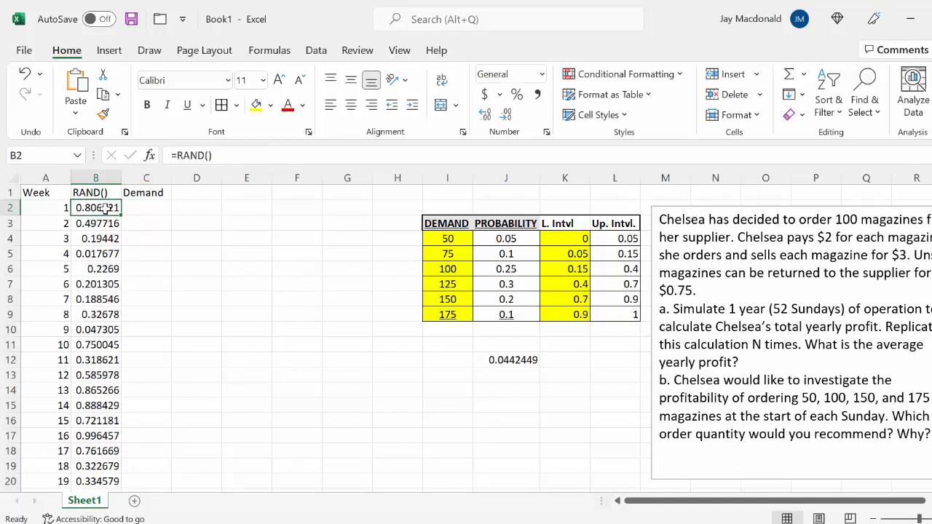
click(580, 269)
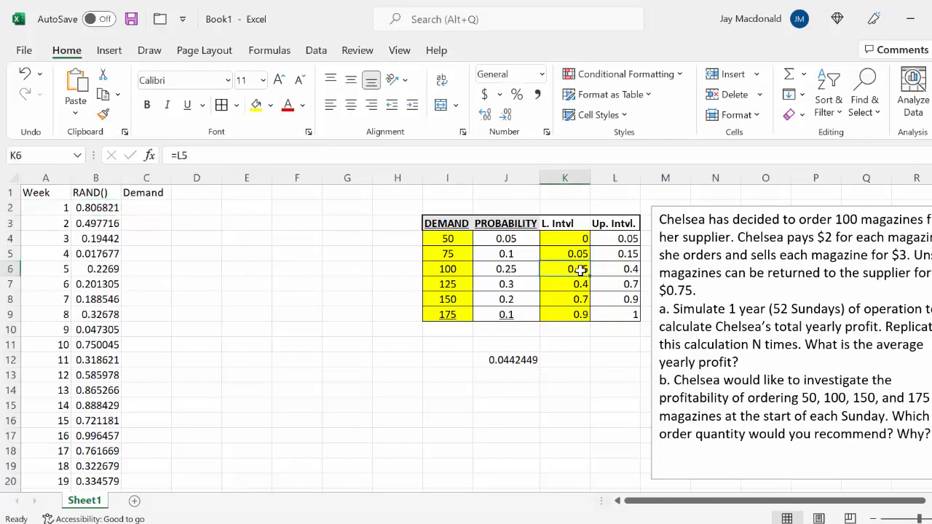
drag(581, 269, 616, 270)
drag(562, 253, 629, 255)
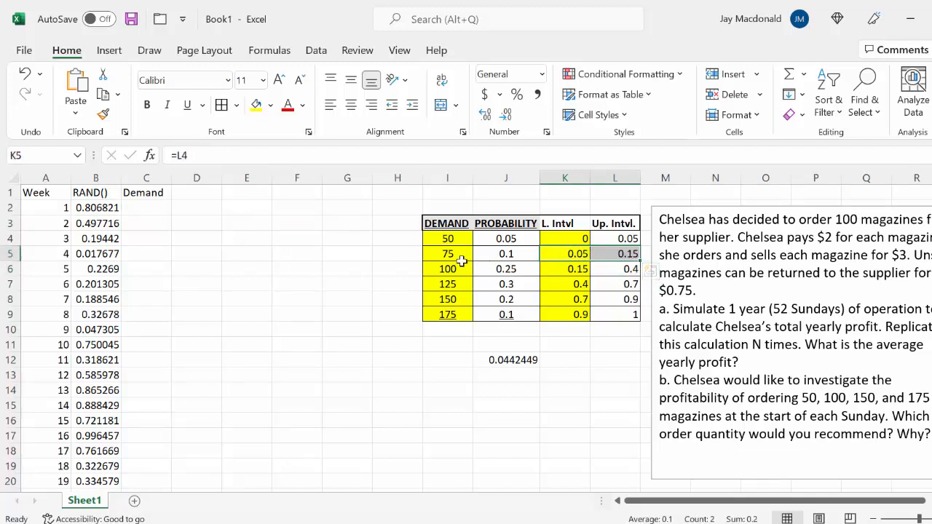
click(158, 207)
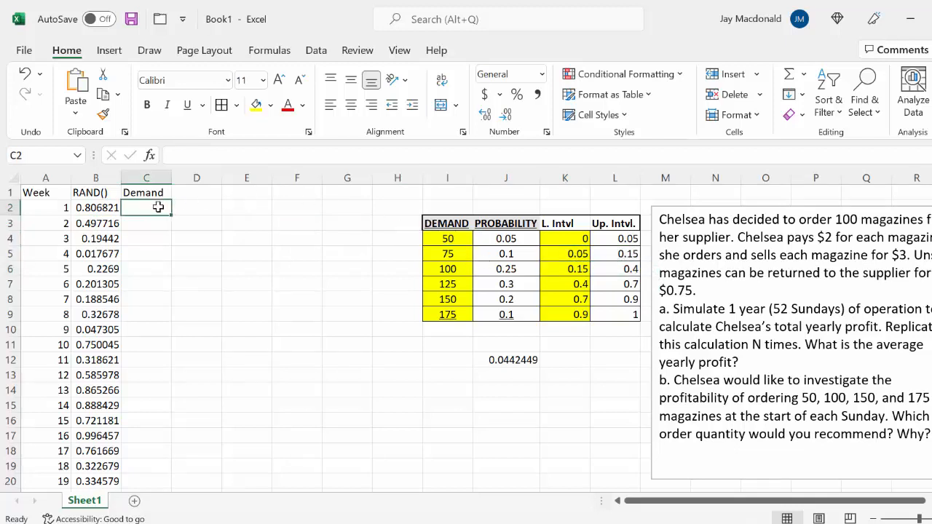
text(=)
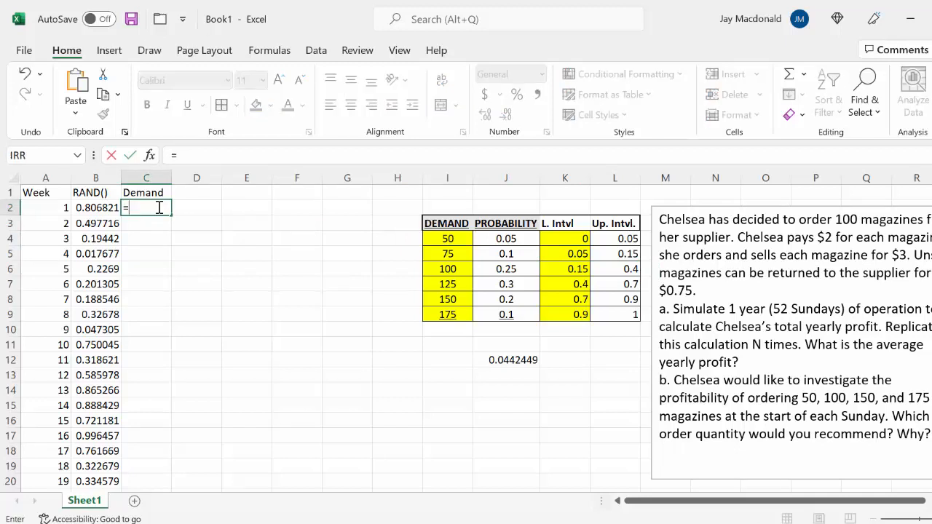
text(LOO)
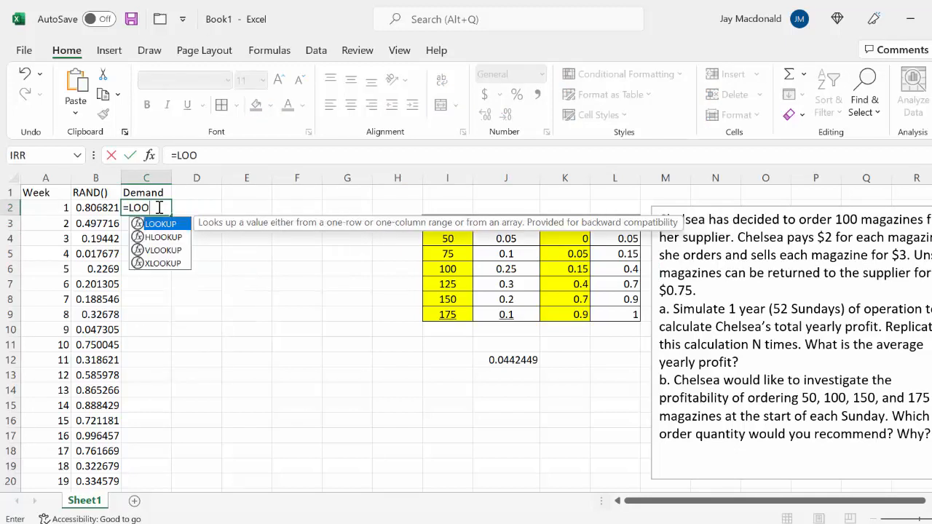
text(KUP()
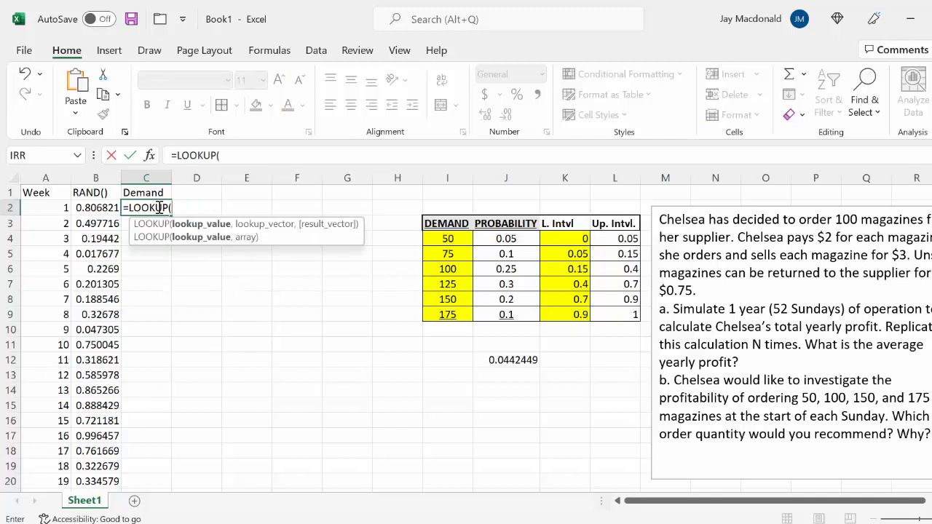
click(91, 208)
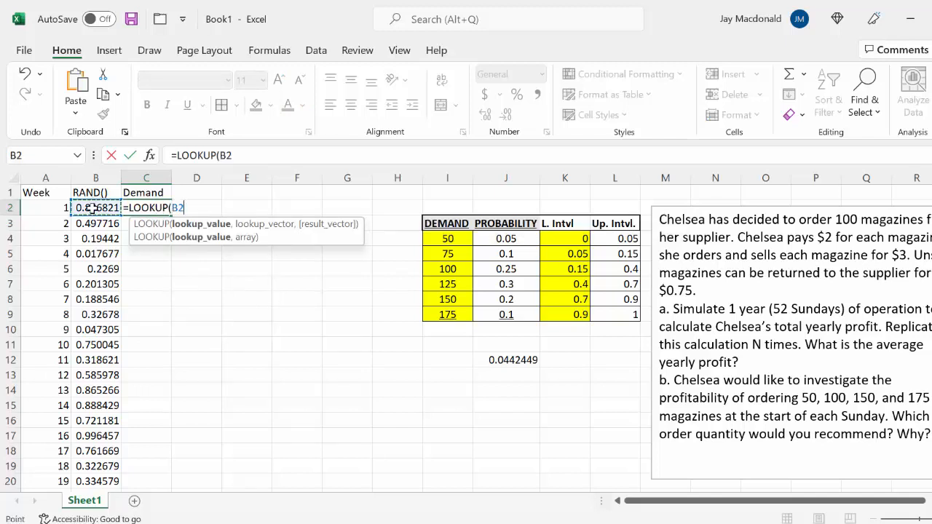
text(,)
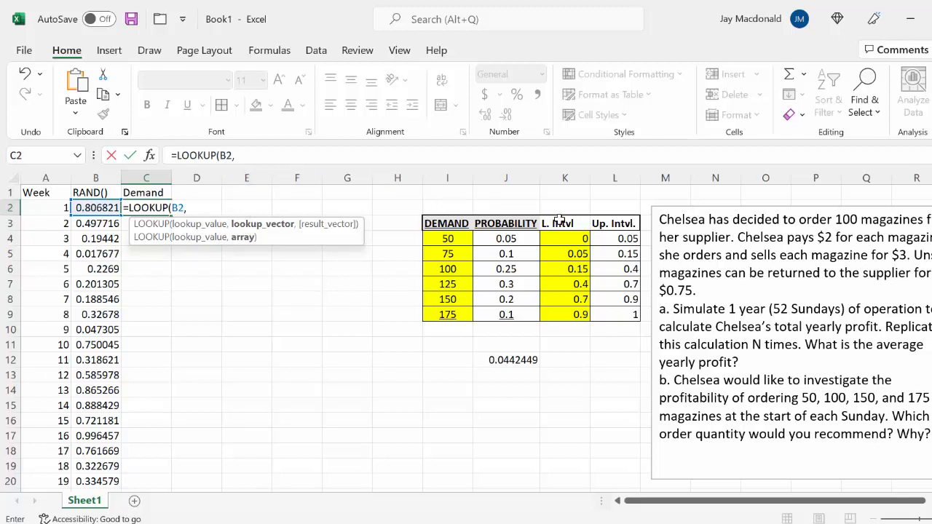
drag(572, 241, 568, 308)
text(,)
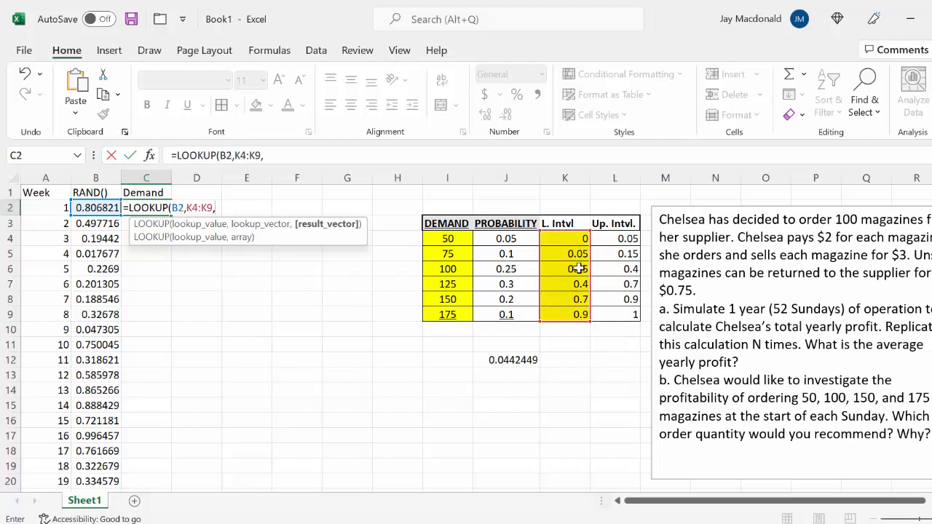
drag(448, 239, 454, 312)
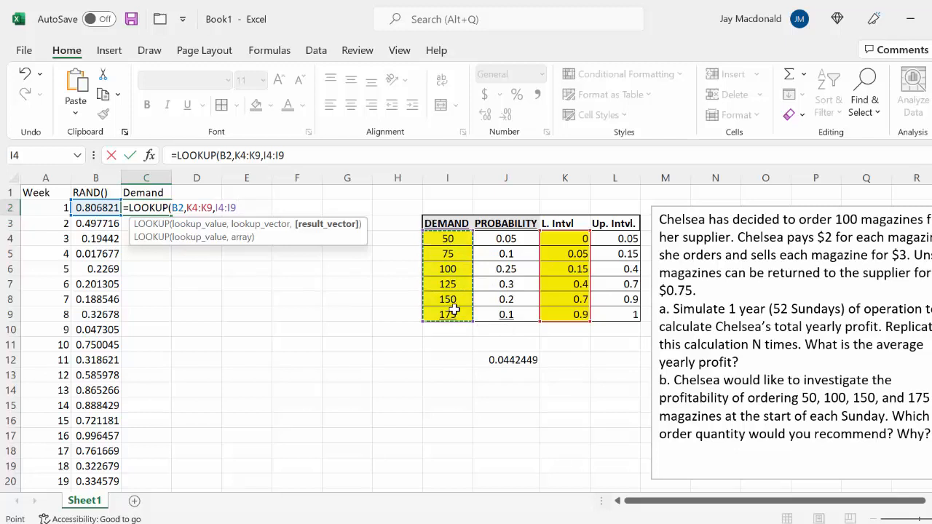
text())
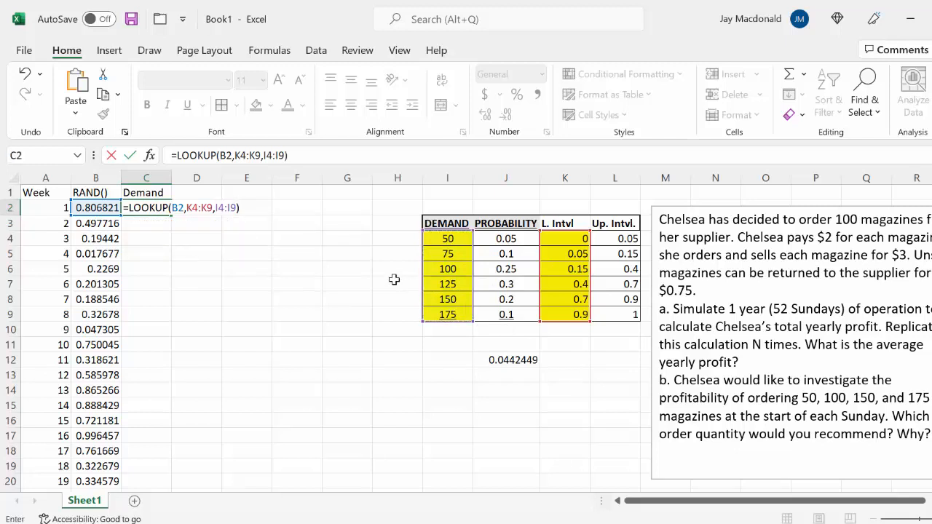
- Make the formula's lookup and result ranges absolute as $K$4:$K$9 and $I$4:$I$9, and fill it down through week 52
drag(189, 209, 238, 205)
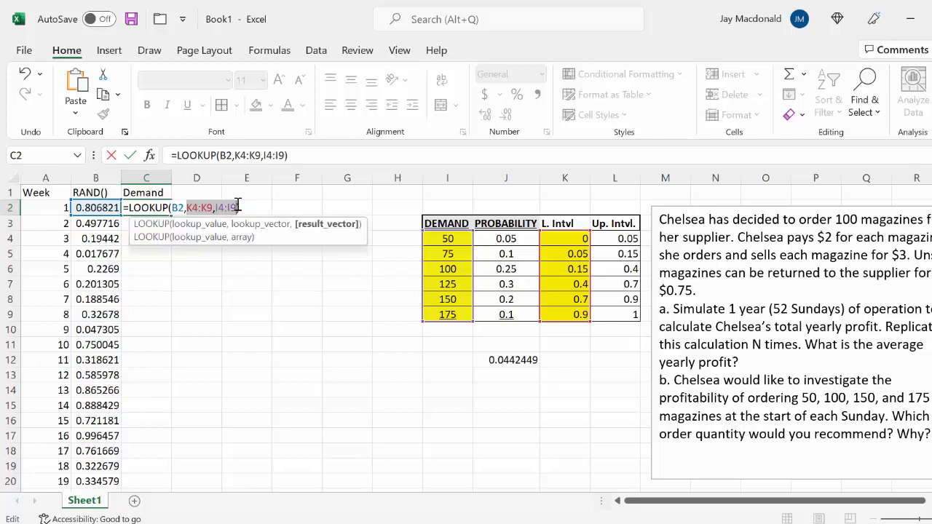
key(F4)
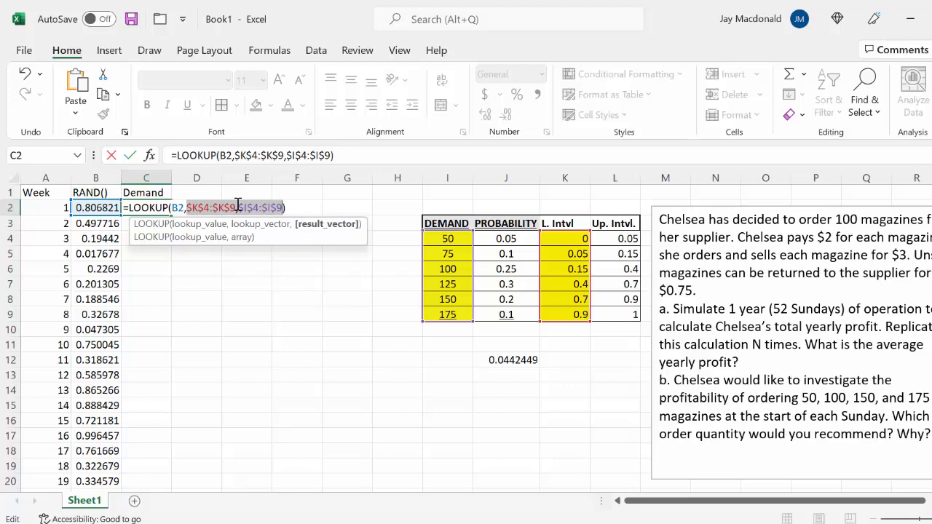
key(Return)
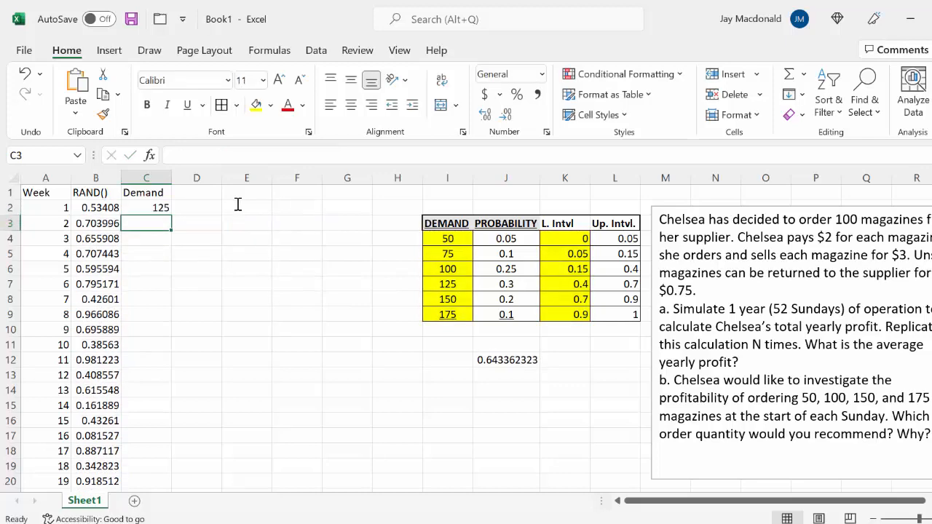
click(165, 208)
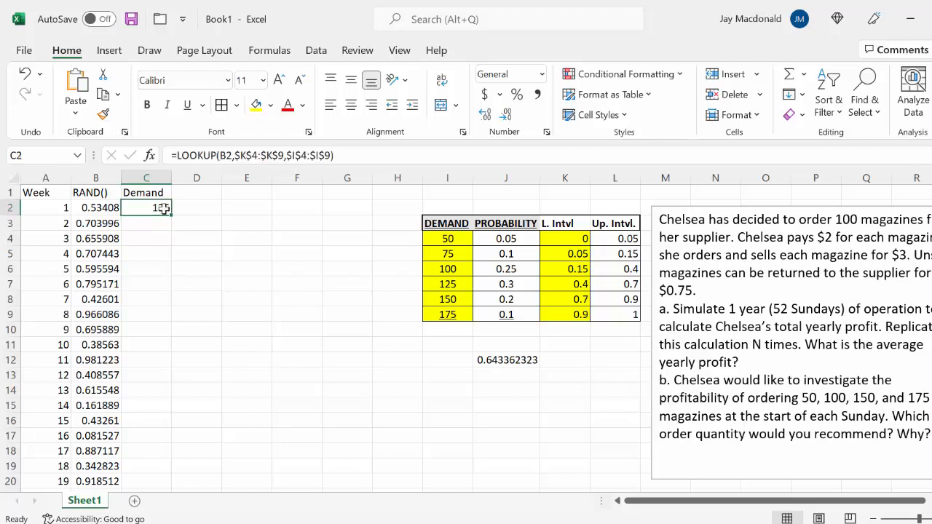
double_click(173, 215)
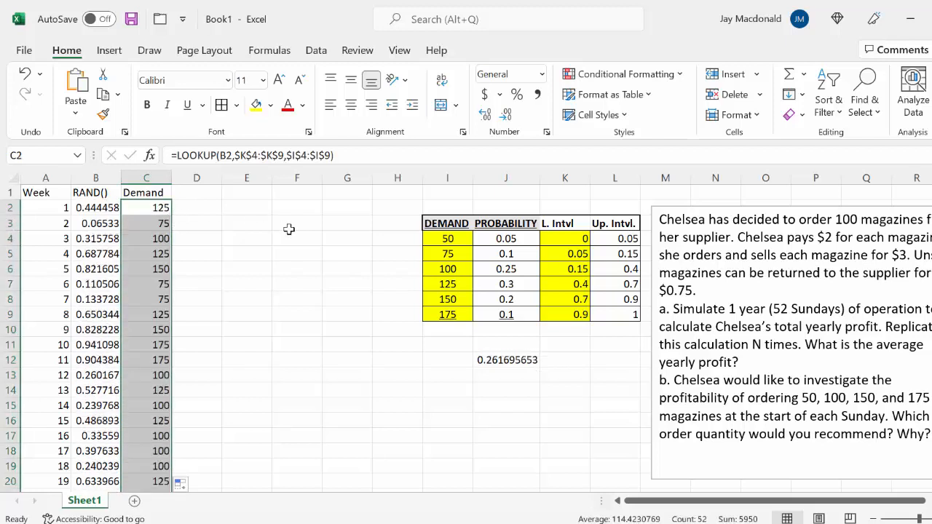
- Examine how week 2's random number and the interval rows for demands 75, 100 and 175 map to a demand value
click(93, 227)
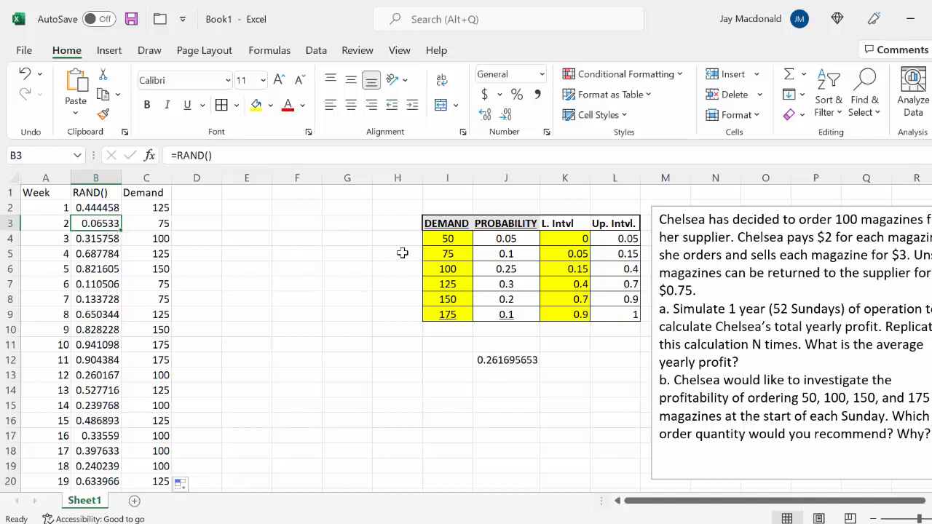
drag(565, 252, 458, 255)
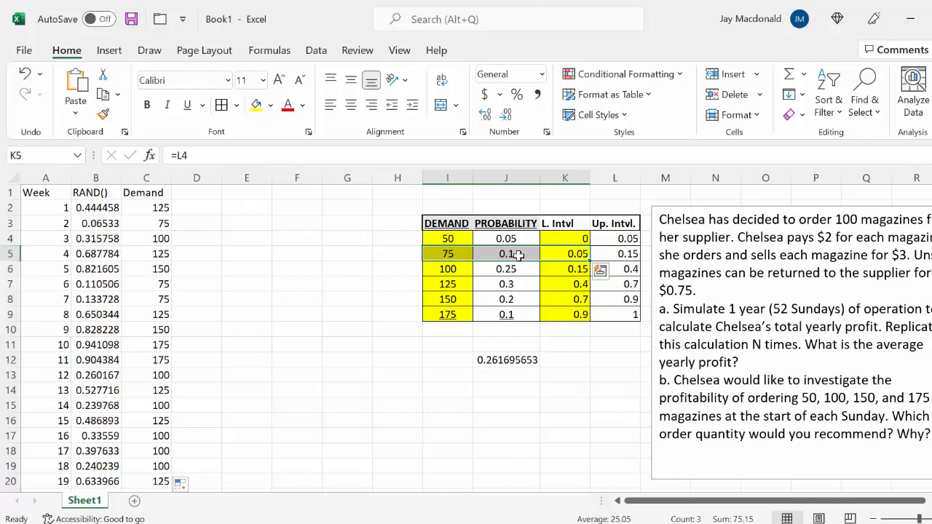
click(563, 270)
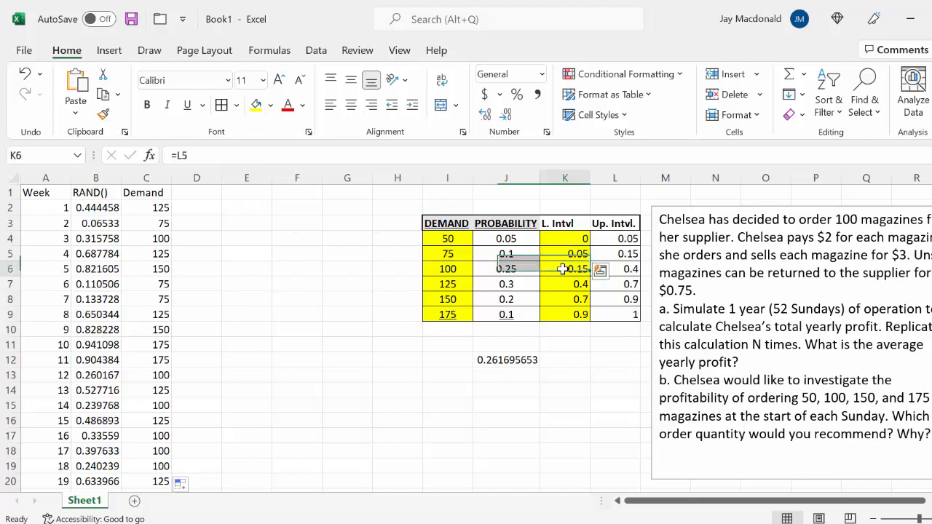
drag(563, 269, 616, 270)
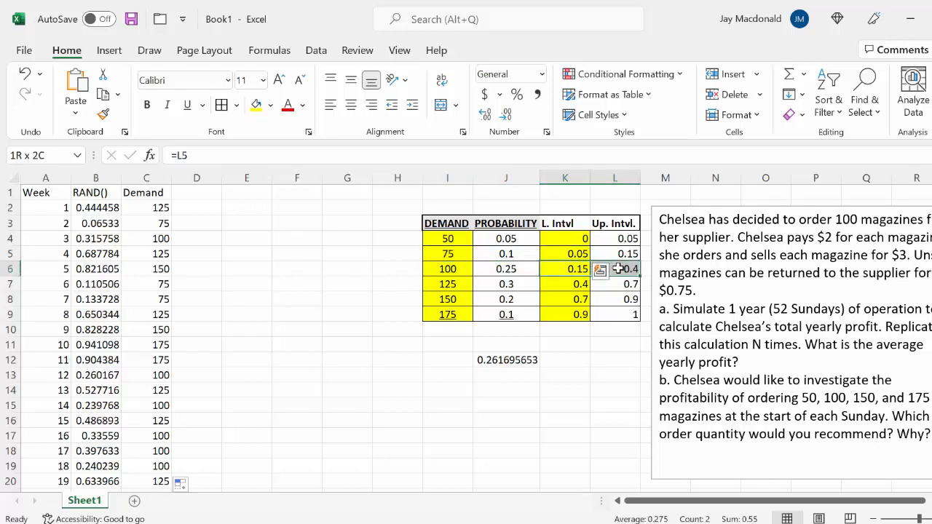
drag(616, 269, 452, 269)
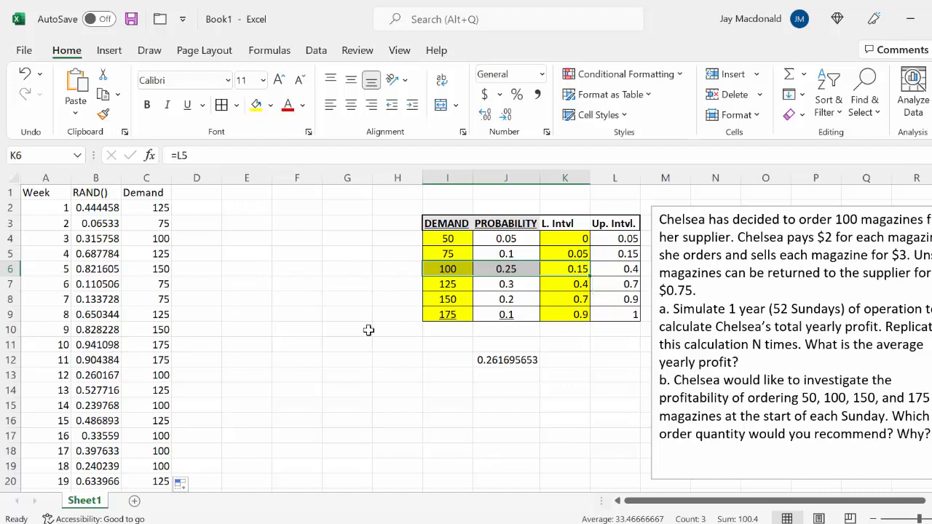
drag(572, 314, 628, 314)
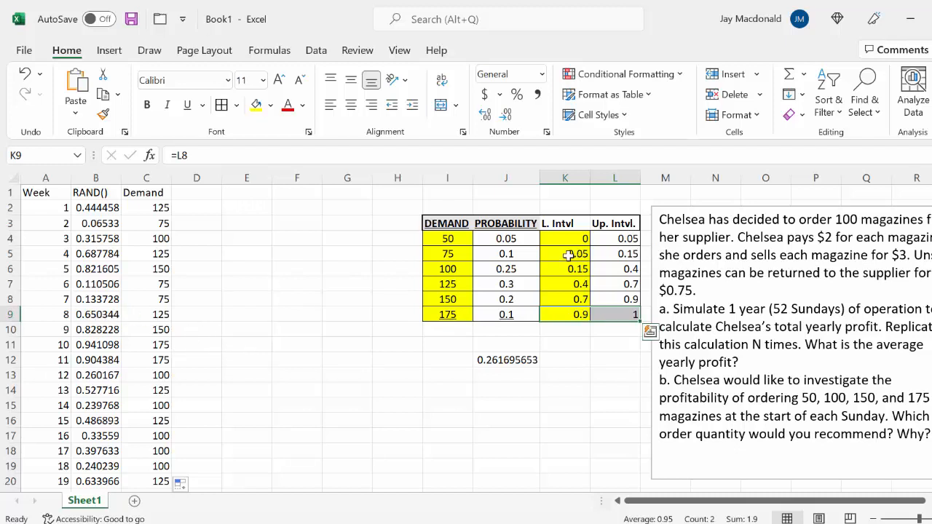
drag(568, 254, 623, 255)
drag(566, 270, 619, 276)
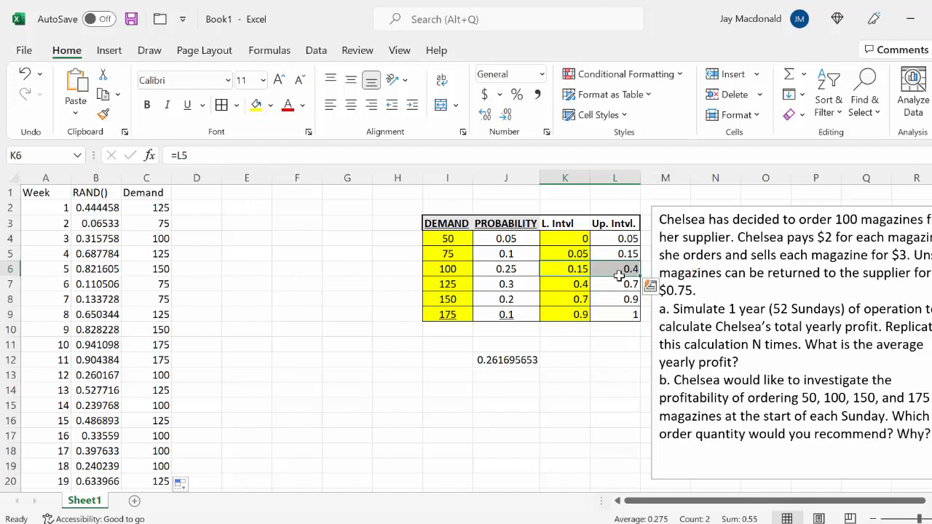
click(455, 267)
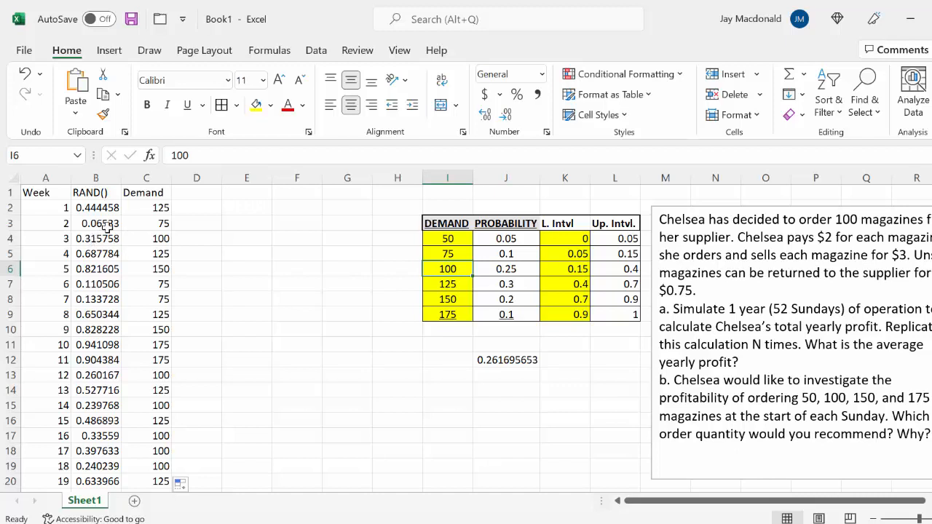
- Replace B2 with RAND() in C2's formula, giving =LOOKUP(RAND(),$K$4:$K$9,$I$4:$I$9), and fill it down the Demand column through week 52
click(156, 208)
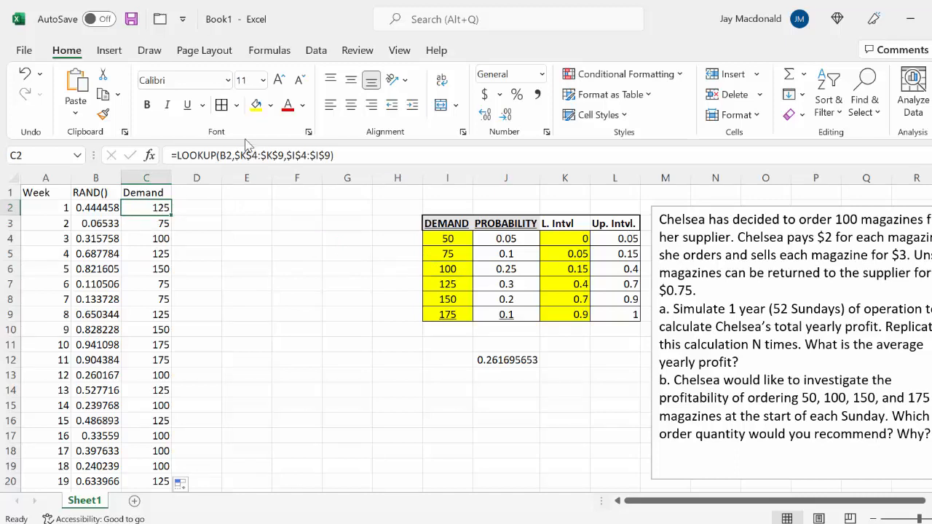
double_click(225, 154)
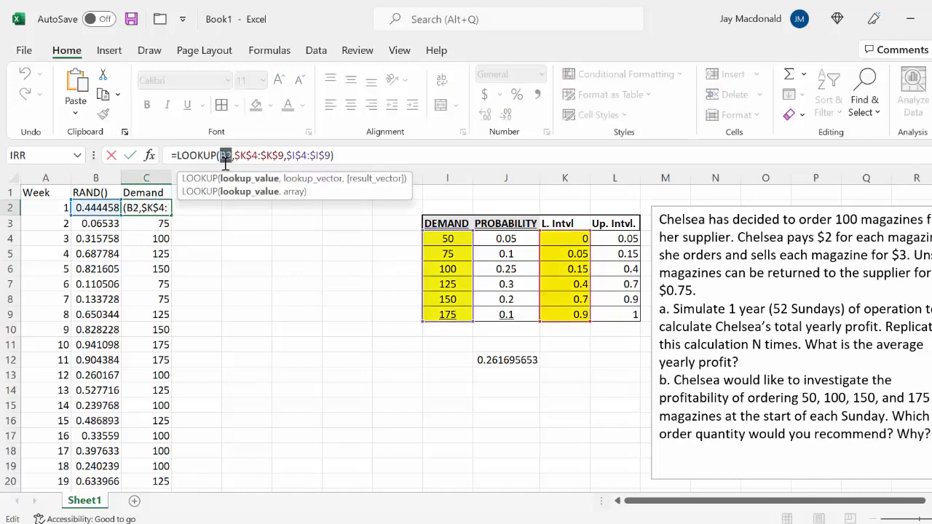
text(RAND)
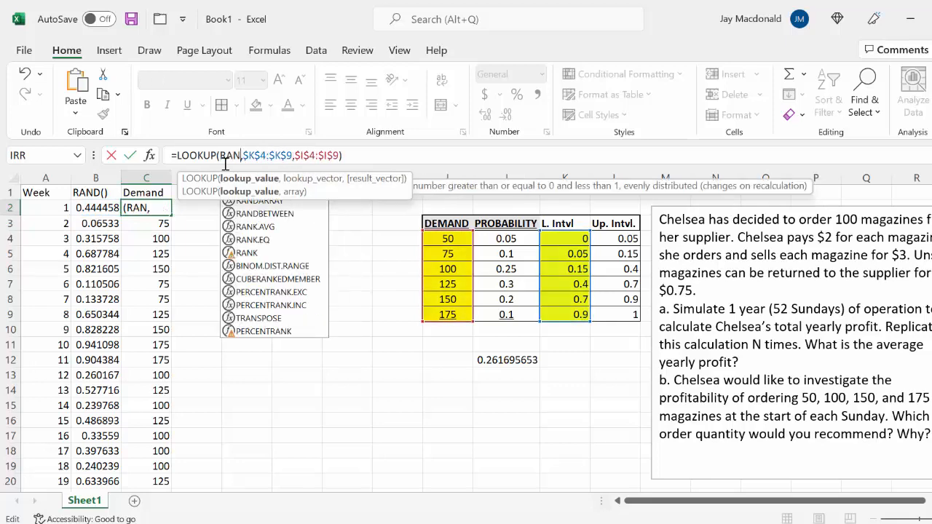
text(())
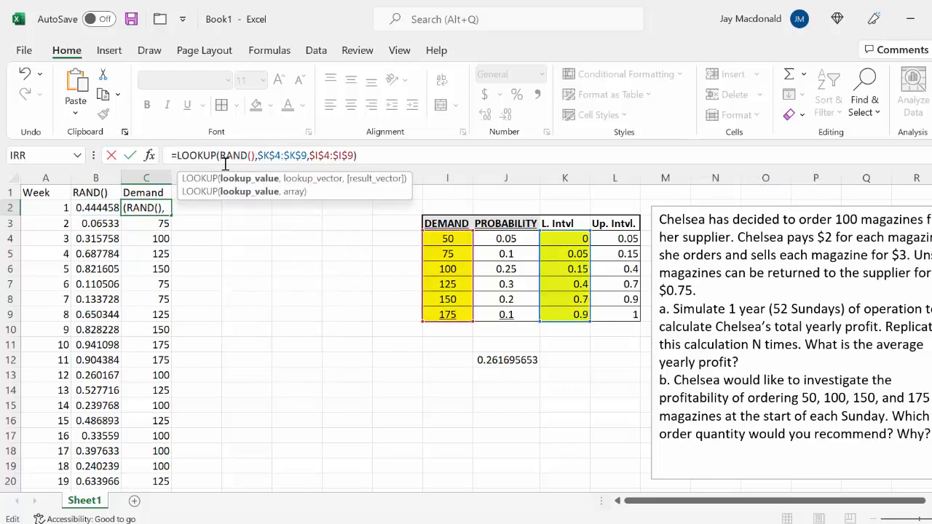
key(Return)
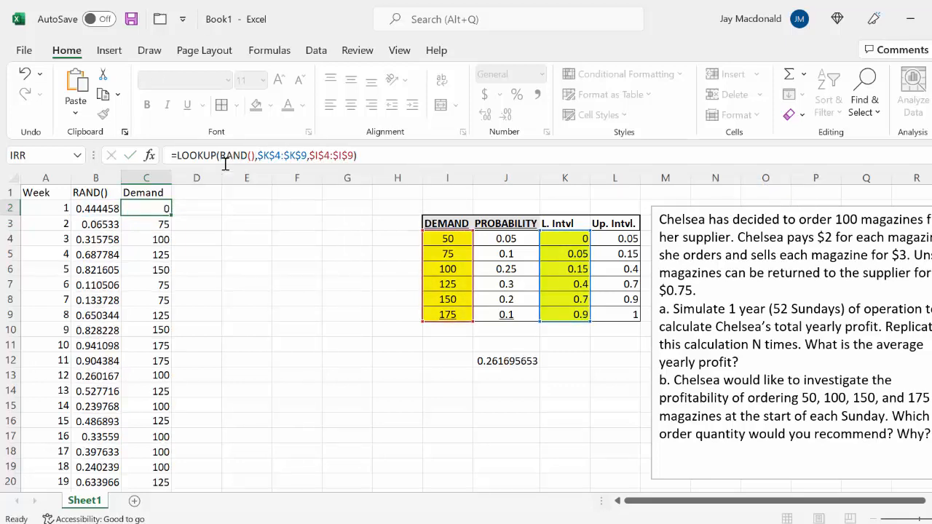
click(131, 209)
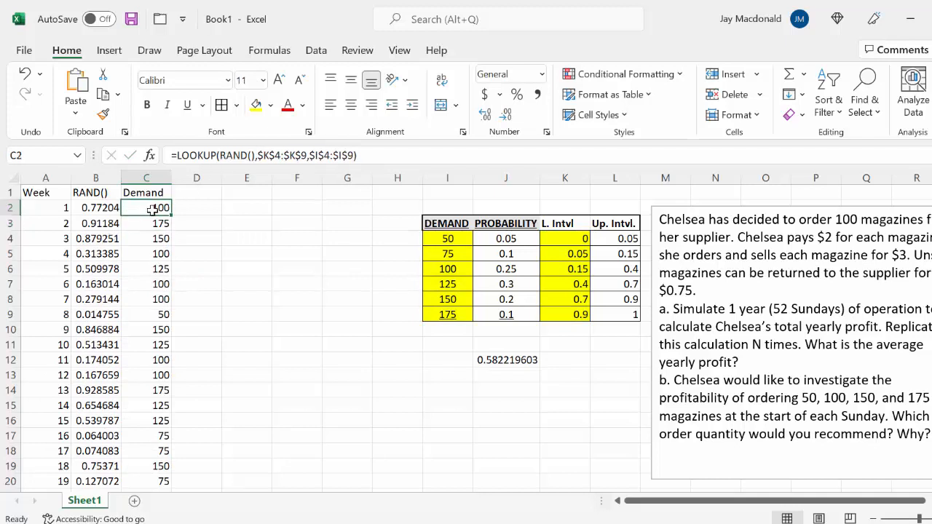
double_click(172, 214)
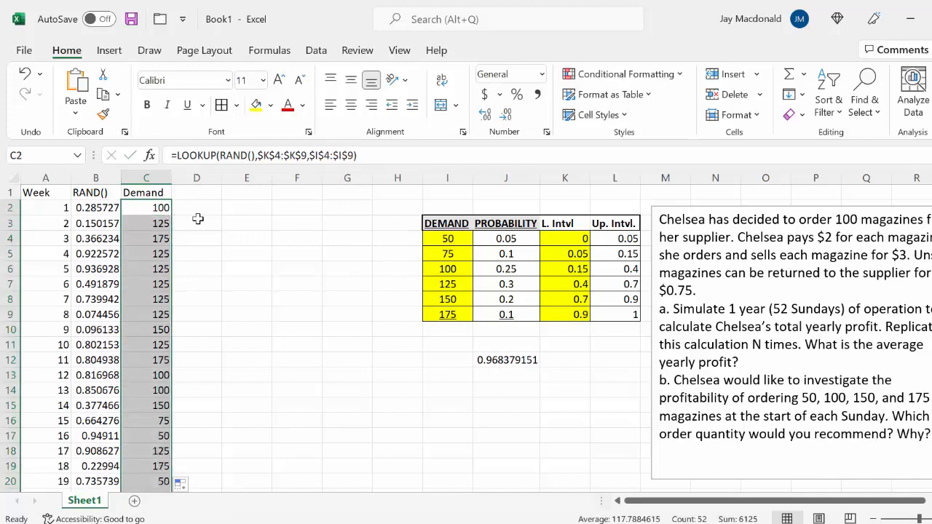
- Check the RAND()-based formula in week 5's Demand cell without changing it, and delete the separate RAND() column B
click(161, 268)
double_click(162, 268)
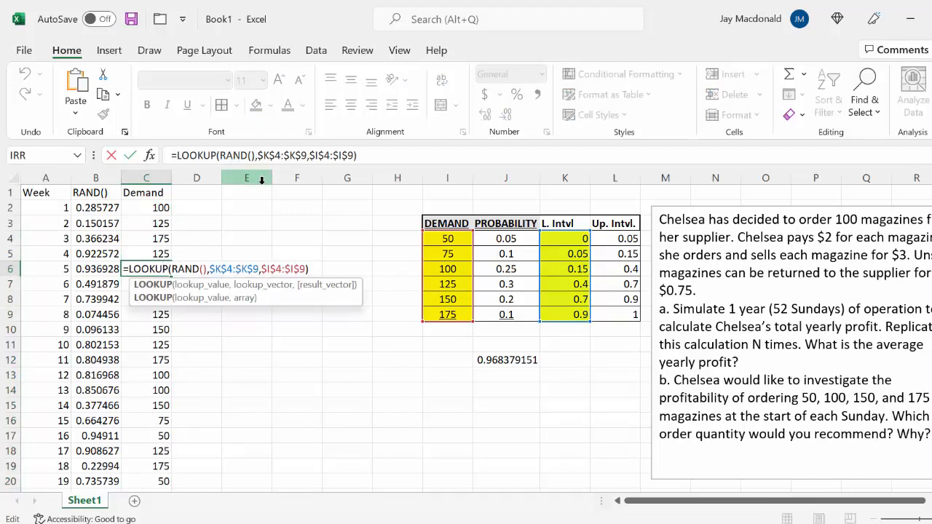
key(Escape)
click(95, 179)
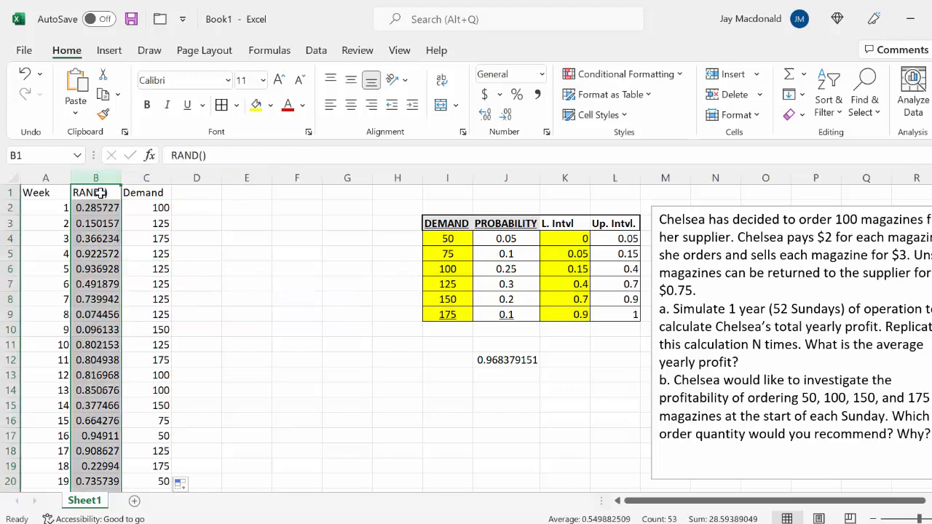
right_click(102, 195)
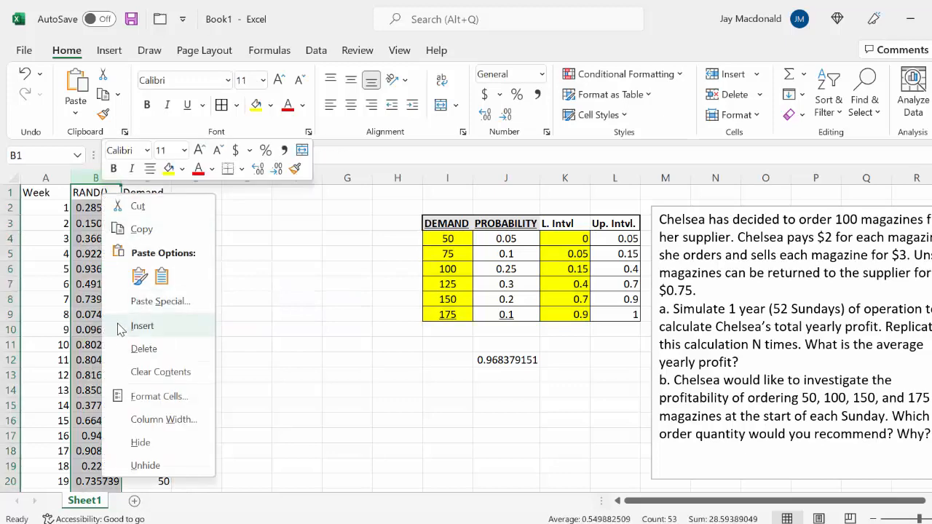
click(112, 346)
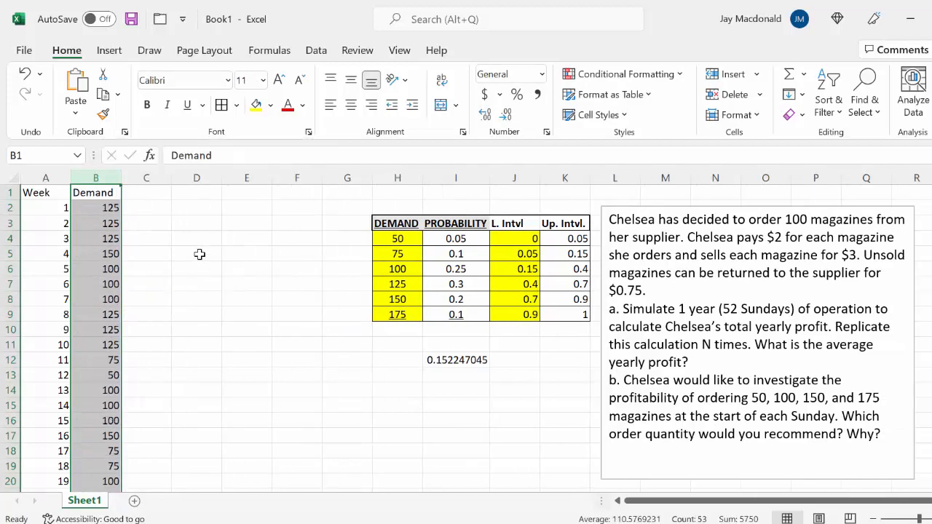
- Add the column headers Revenue, Cost and Profit in C1, D1 and E1 beside Demand
click(153, 191)
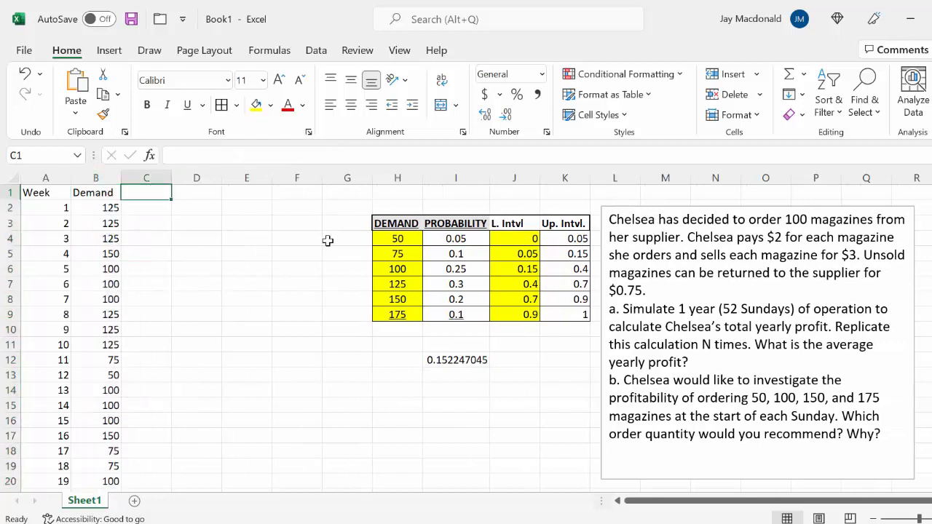
text(Reve)
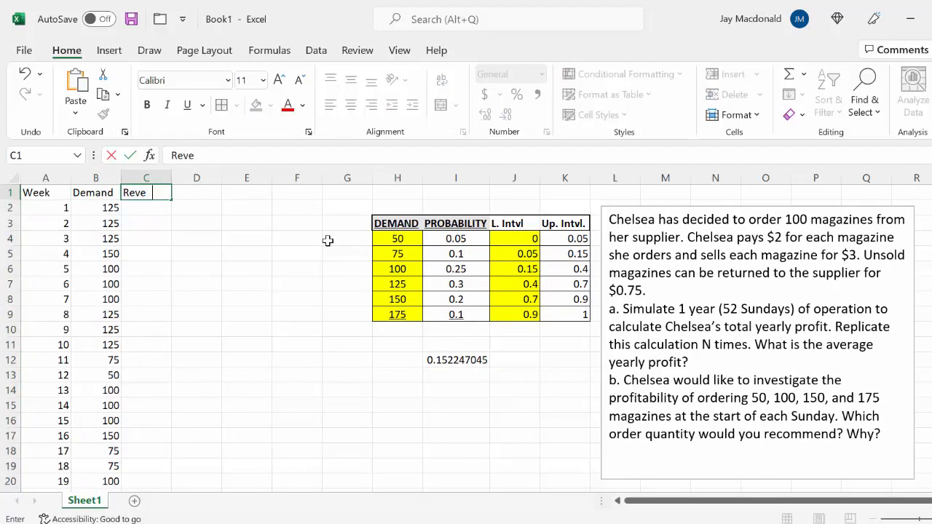
text(nue)
key(Tab)
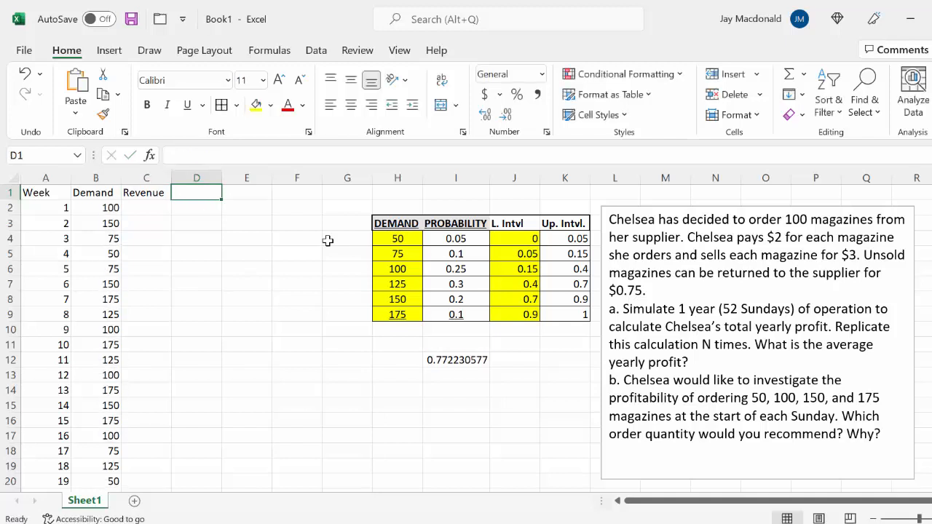
text(Cost)
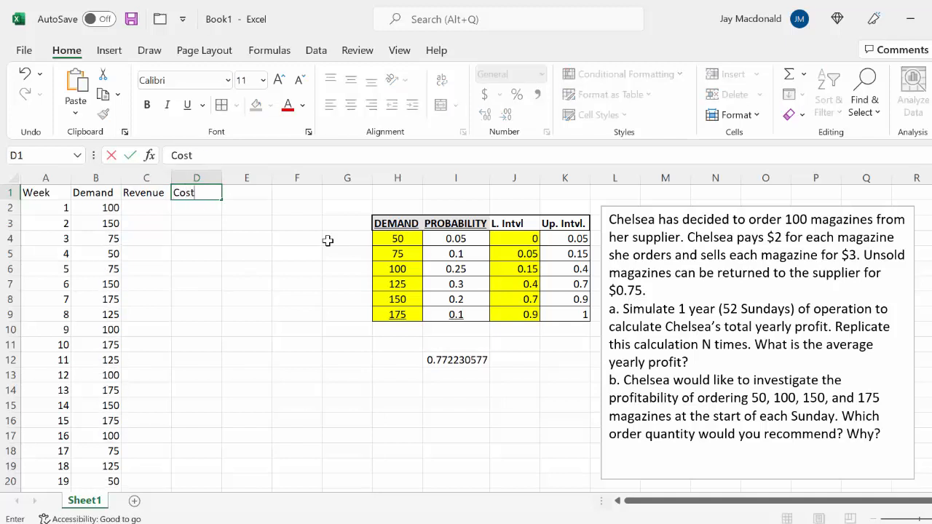
key(Tab)
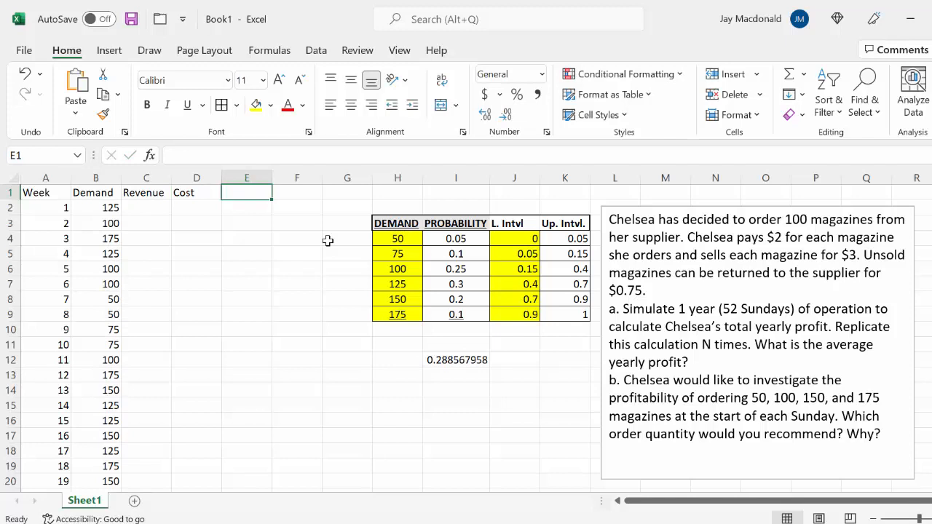
text(Pro)
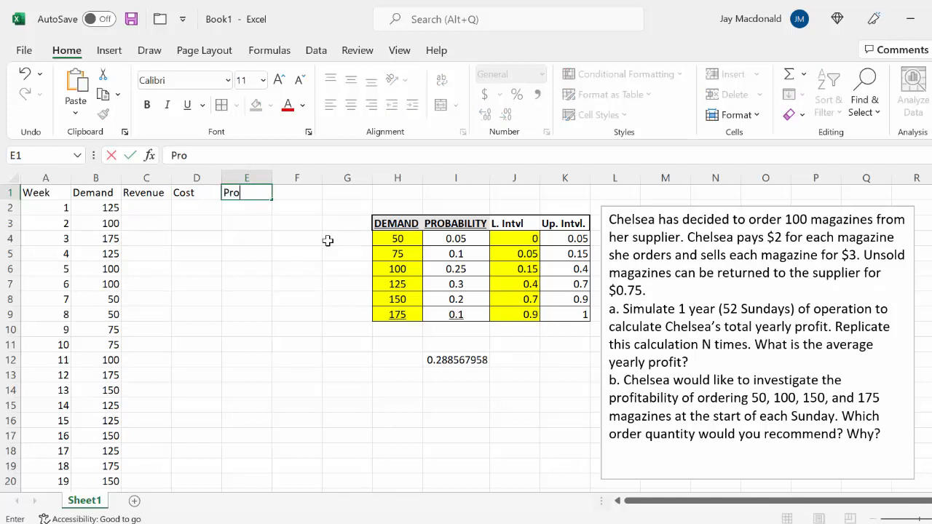
text(fit)
key(Return)
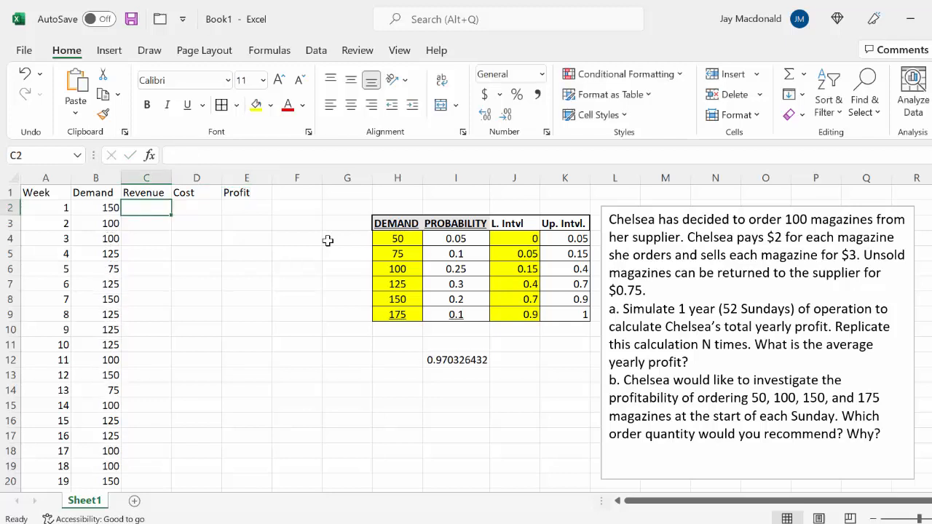
- Clear the leftover random number in I12, and enter the label Order Amt. in H11 with the value 100 in J11
click(457, 358)
key(Delete)
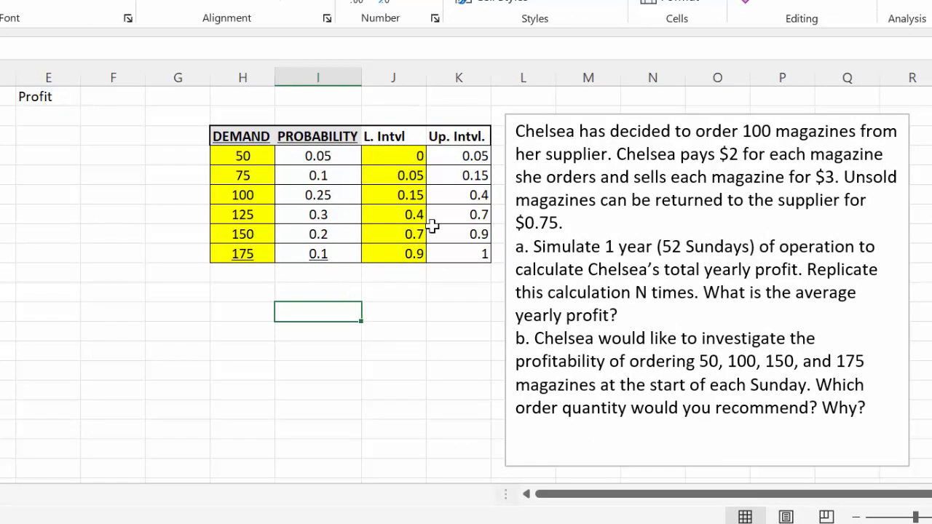
drag(687, 129, 853, 121)
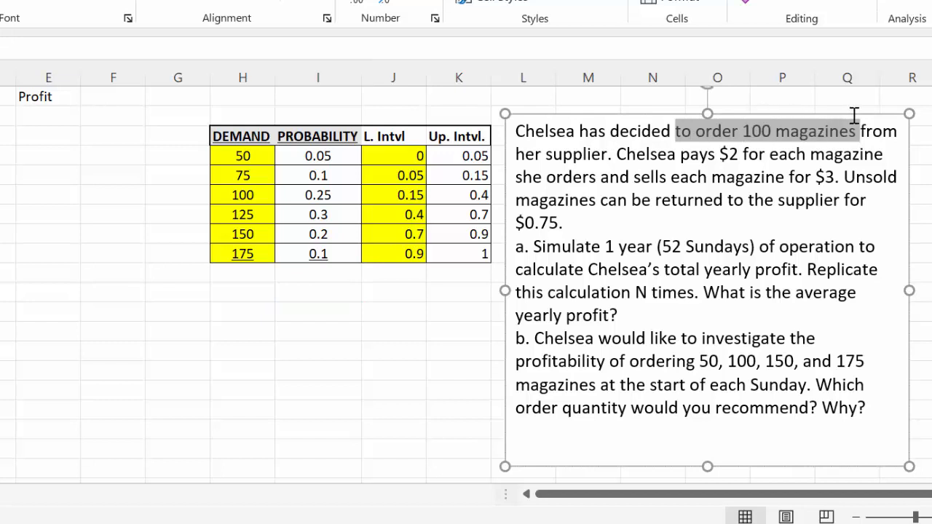
key(Escape)
click(247, 293)
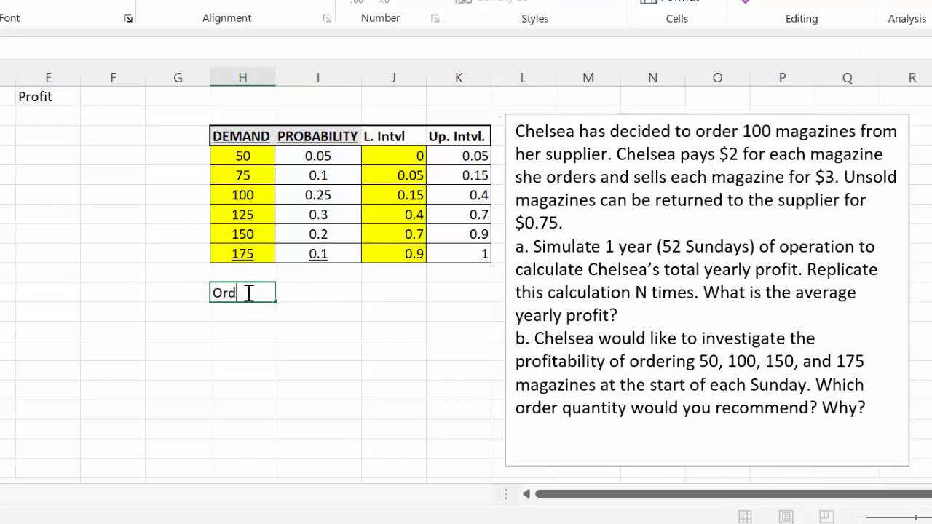
text(Order Amt.)
click(391, 286)
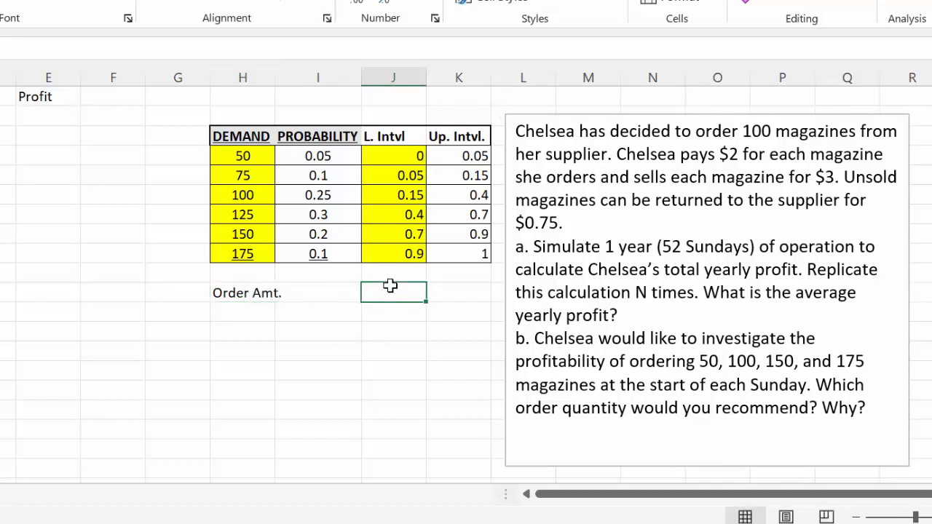
text(100)
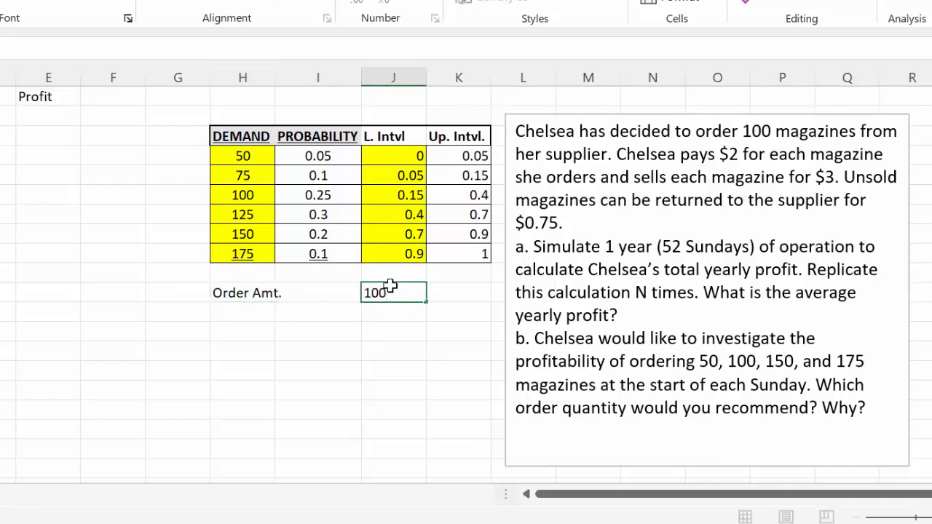
key(Return)
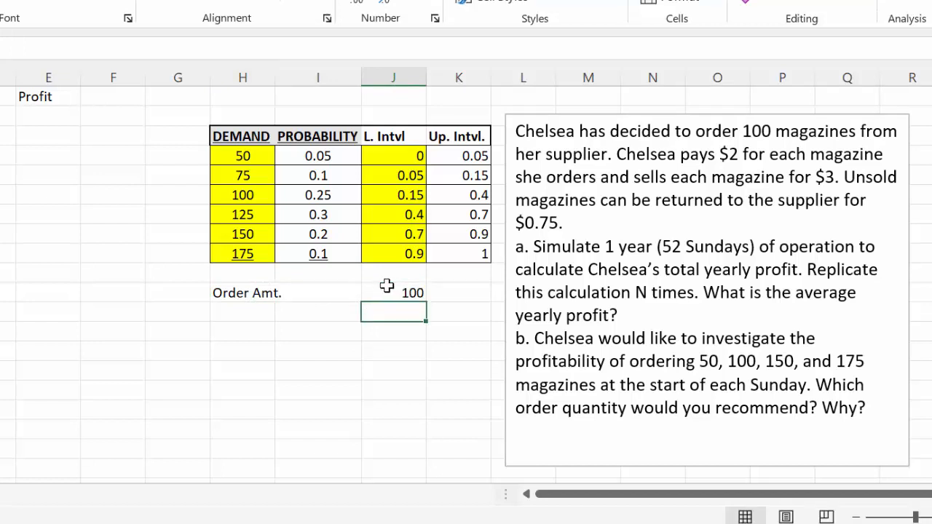
- Enter the label Cost per issue in H12 and the $2 purchase price from the problem text as 2 in J12
click(250, 309)
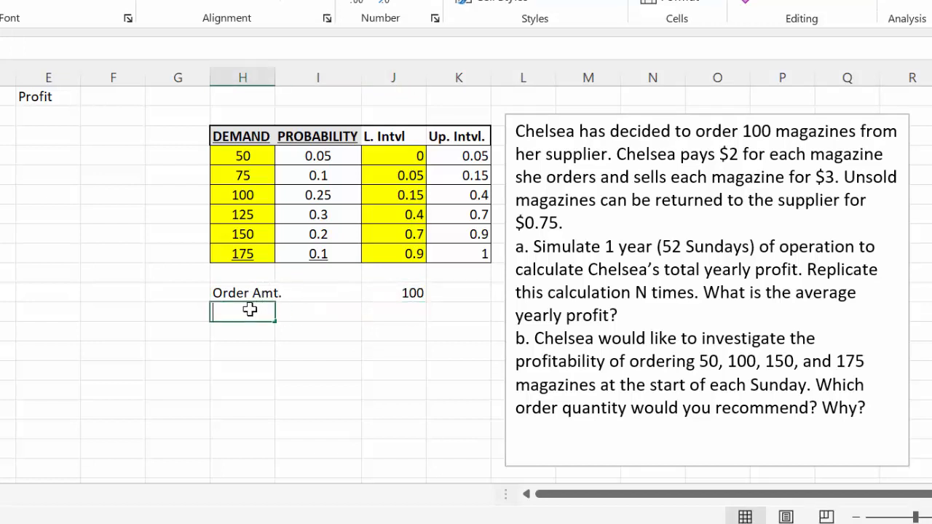
text(Cost per)
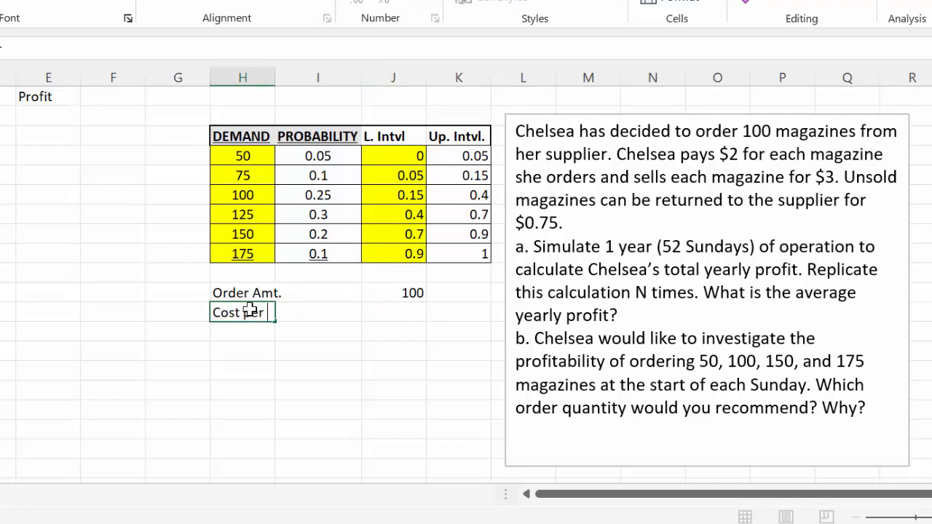
text( issue)
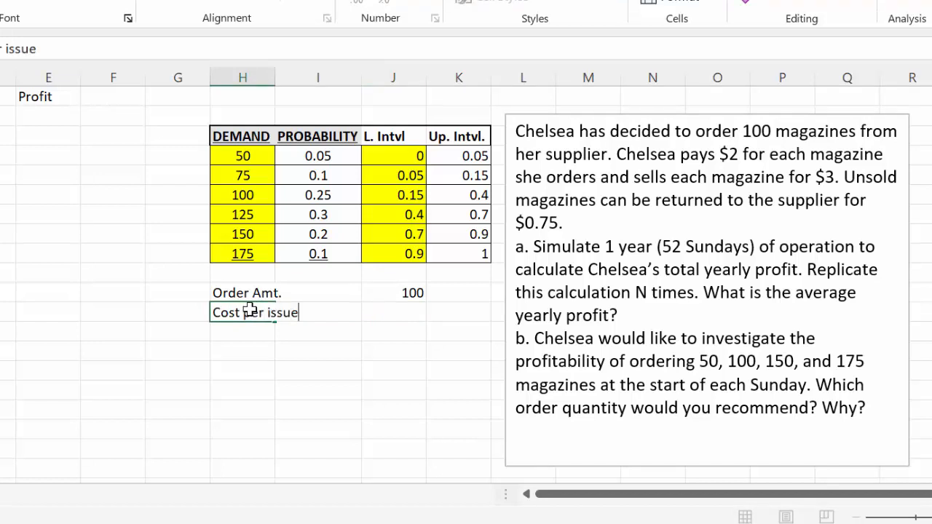
click(402, 309)
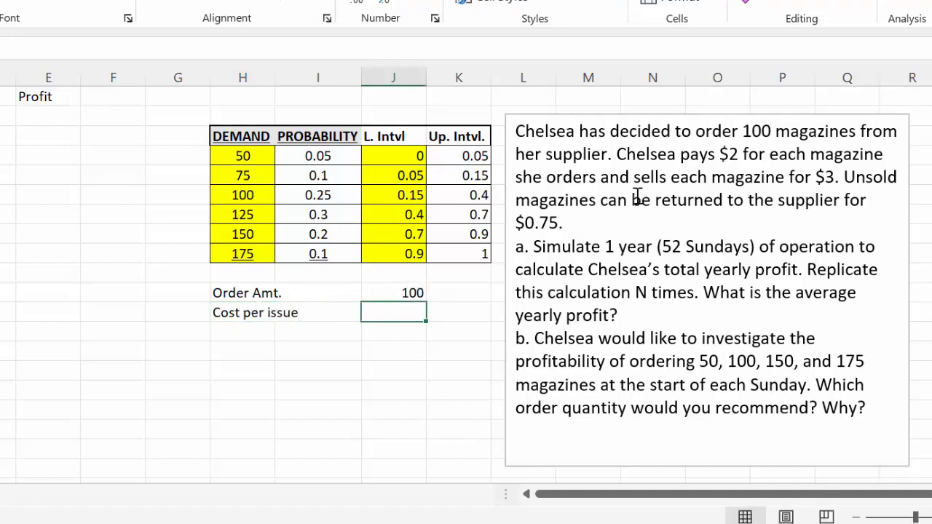
drag(681, 155, 752, 155)
click(751, 155)
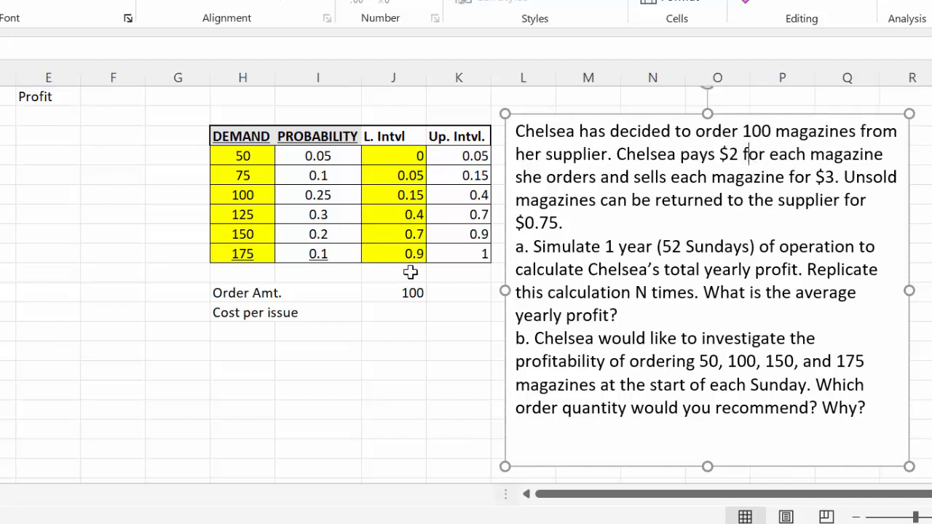
click(394, 309)
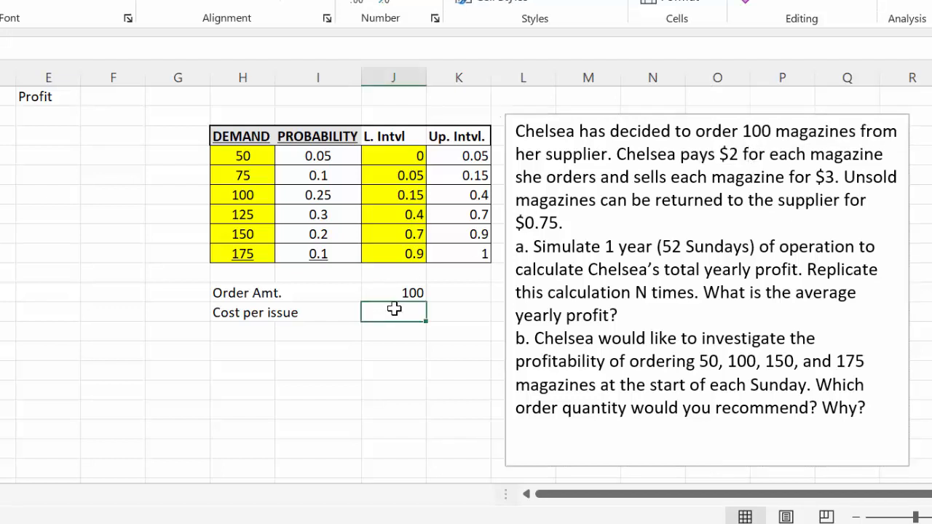
text(2)
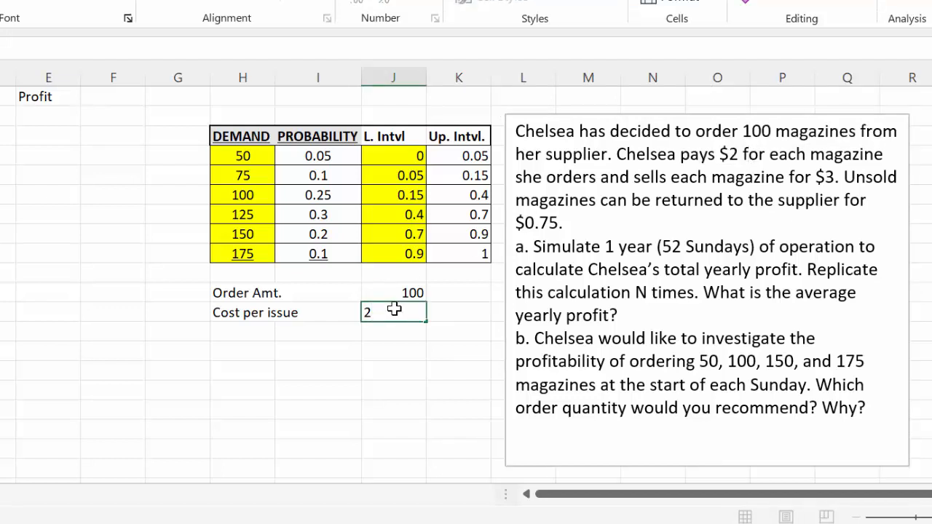
key(Return)
- Enter the label Revenue per issue in H13 and the $3 selling price from the problem text as 3 in J13
click(251, 333)
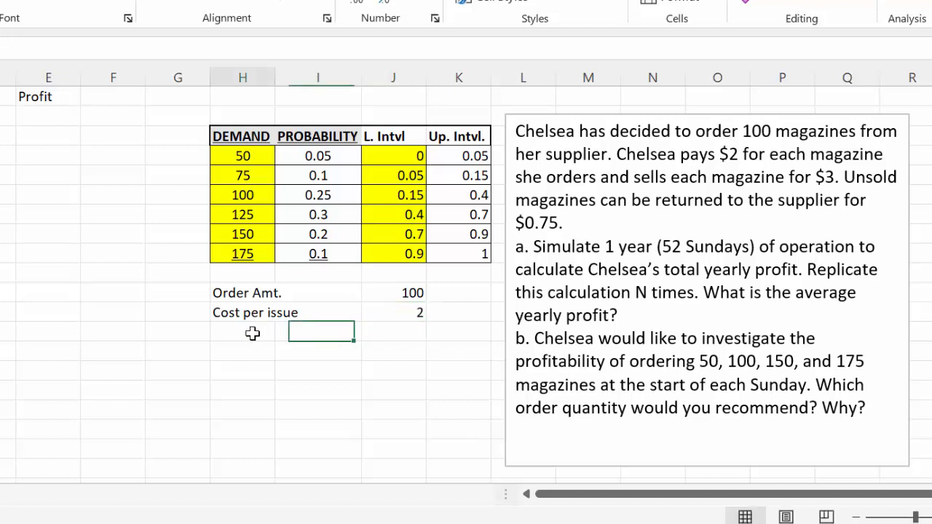
text(Reven)
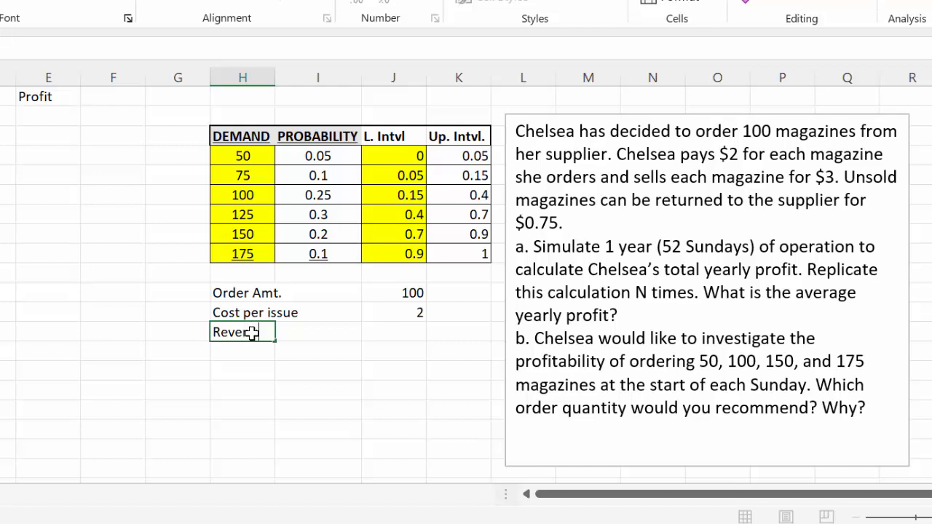
text(ue per issue)
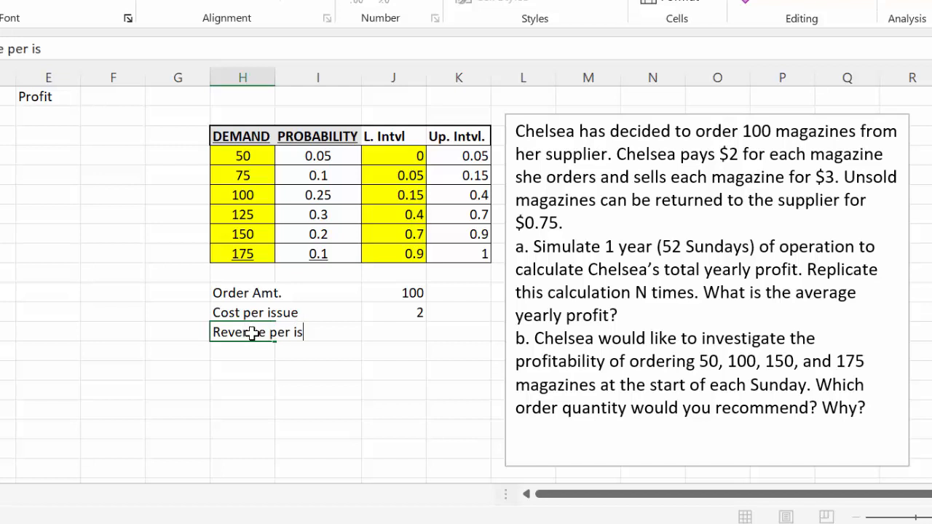
click(420, 328)
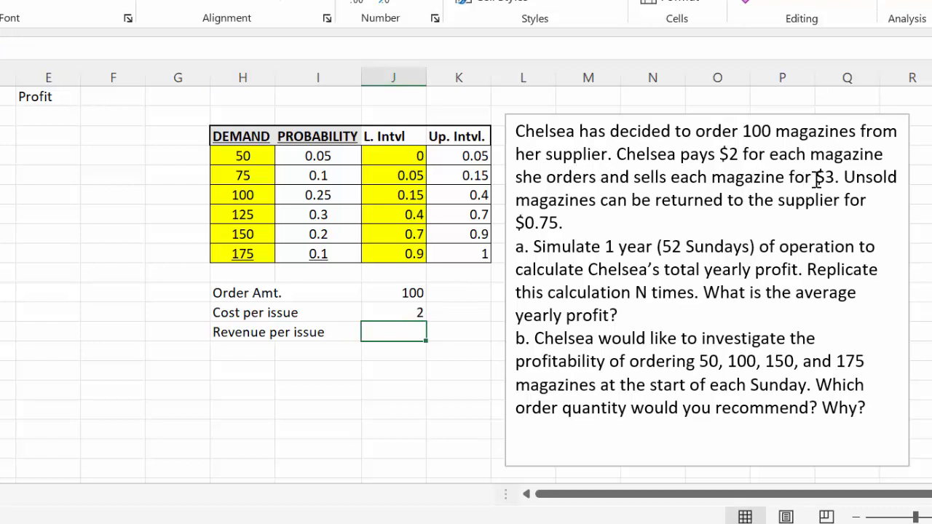
drag(816, 177, 838, 176)
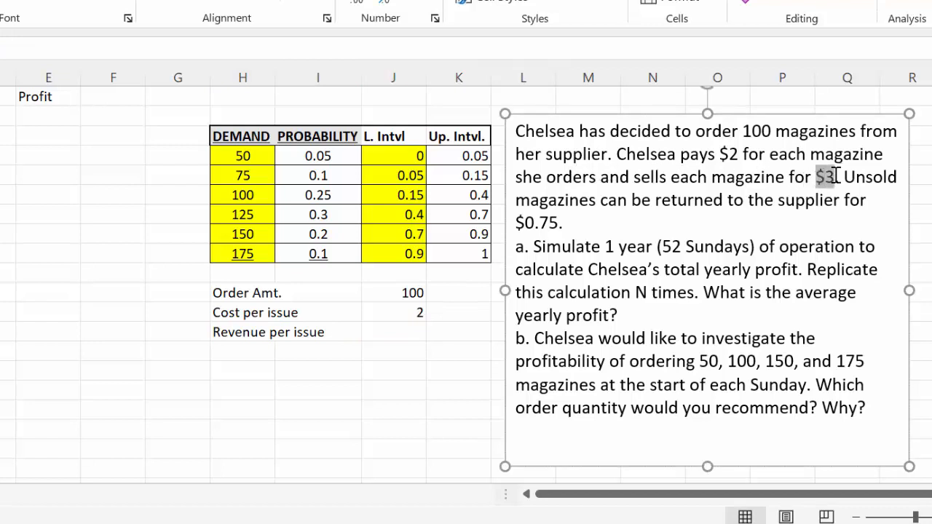
click(401, 329)
text(3)
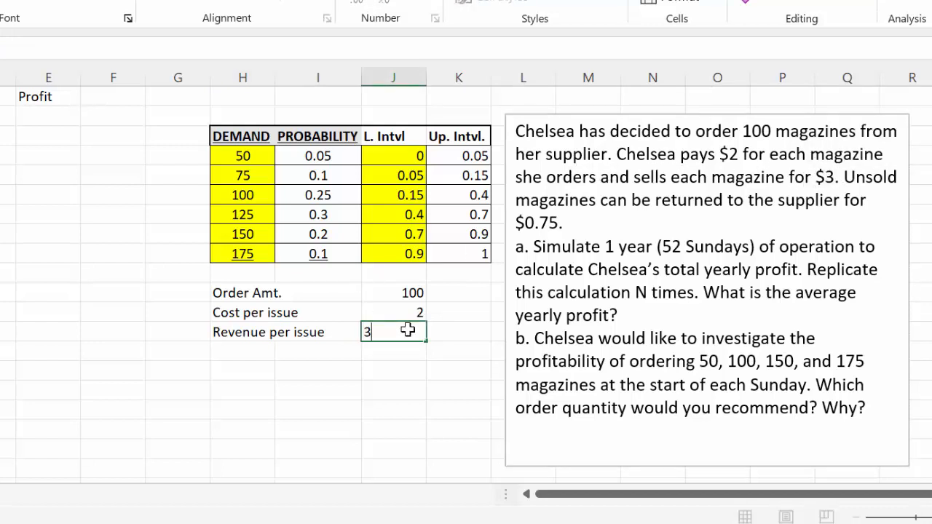
key(Return)
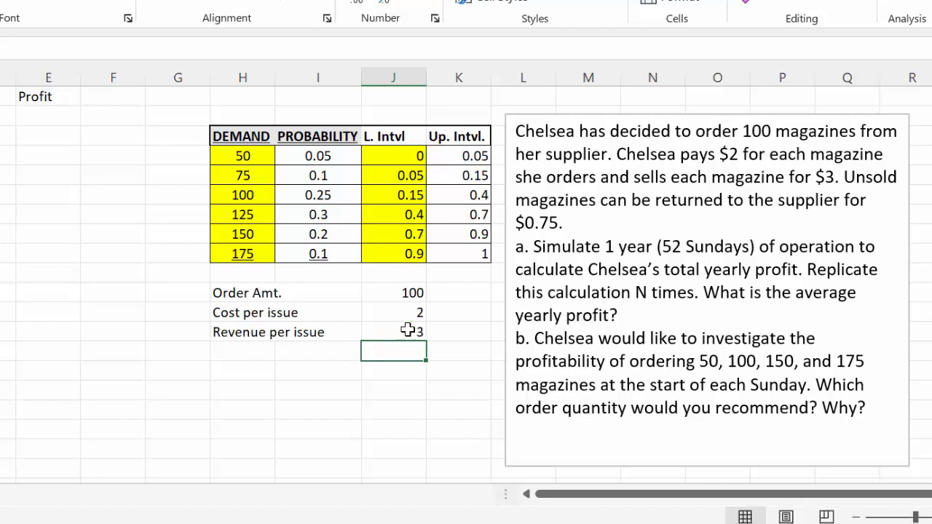
- Enter the label Unsold reimbursement in H14 and the supplier's return price of 0.75 in J14
click(243, 349)
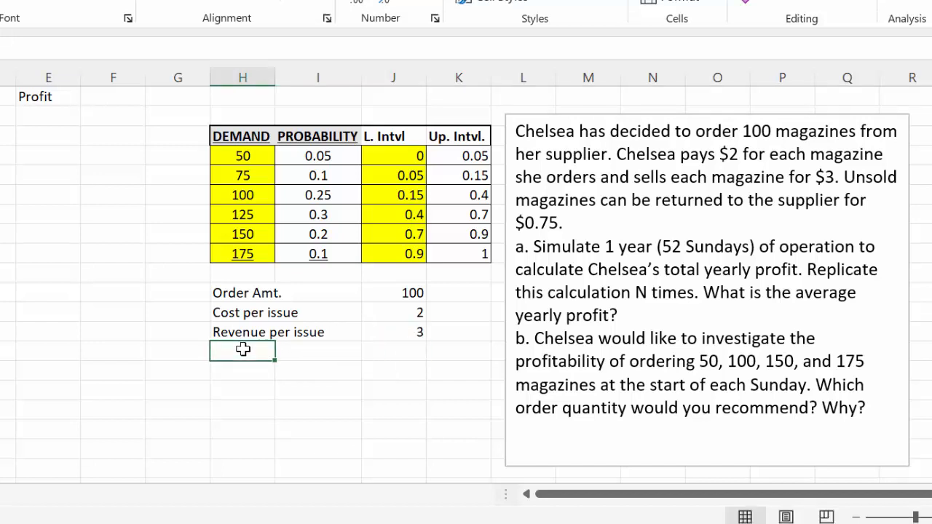
text(Uns)
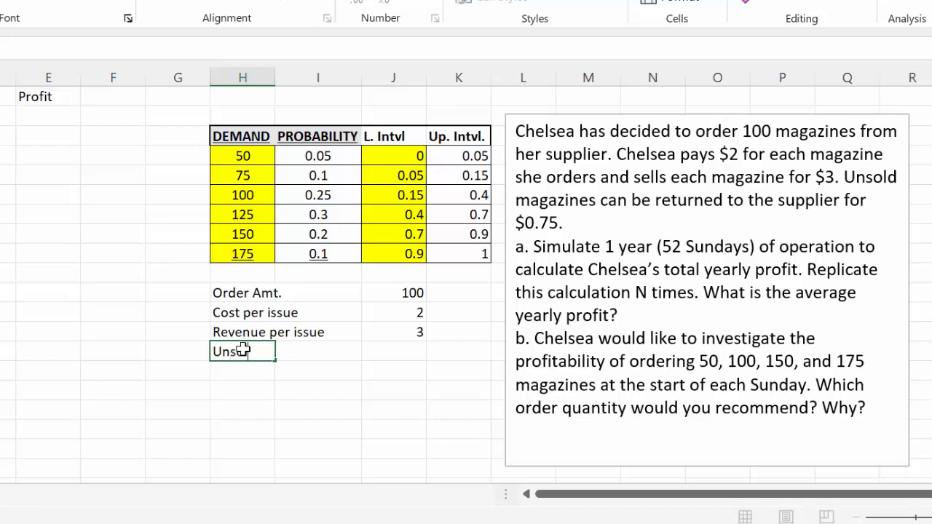
text(old reimb)
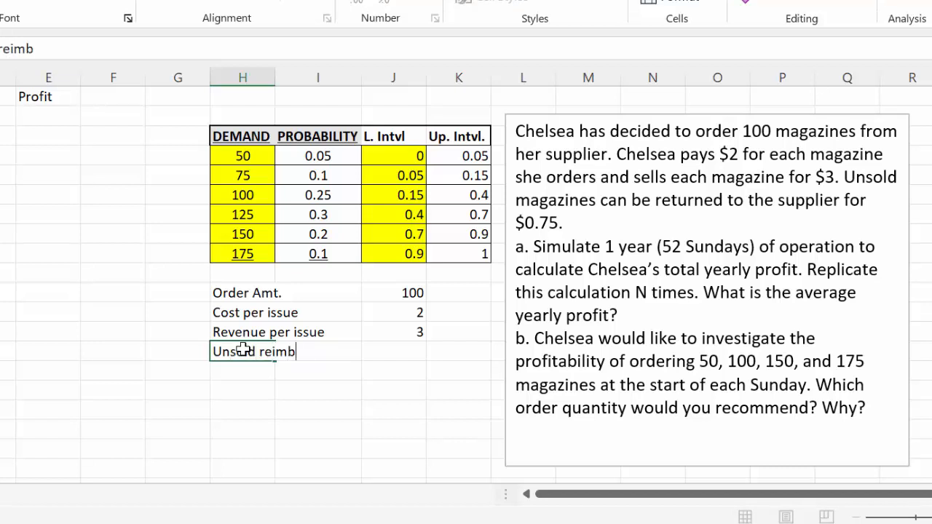
text(ursement)
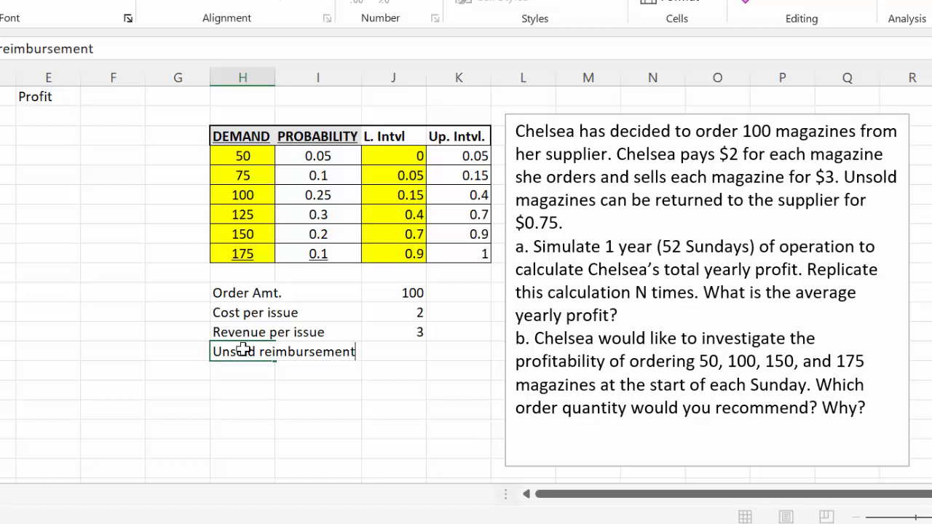
click(410, 349)
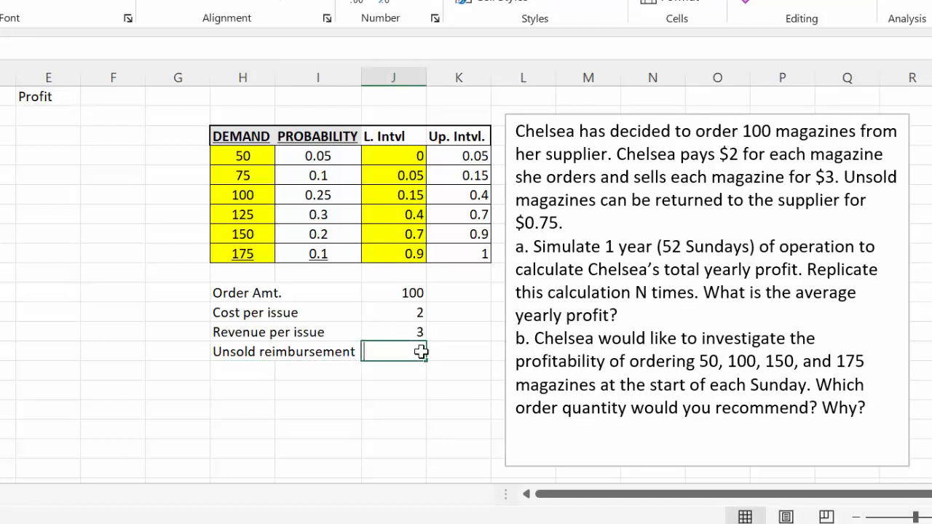
text(0.75)
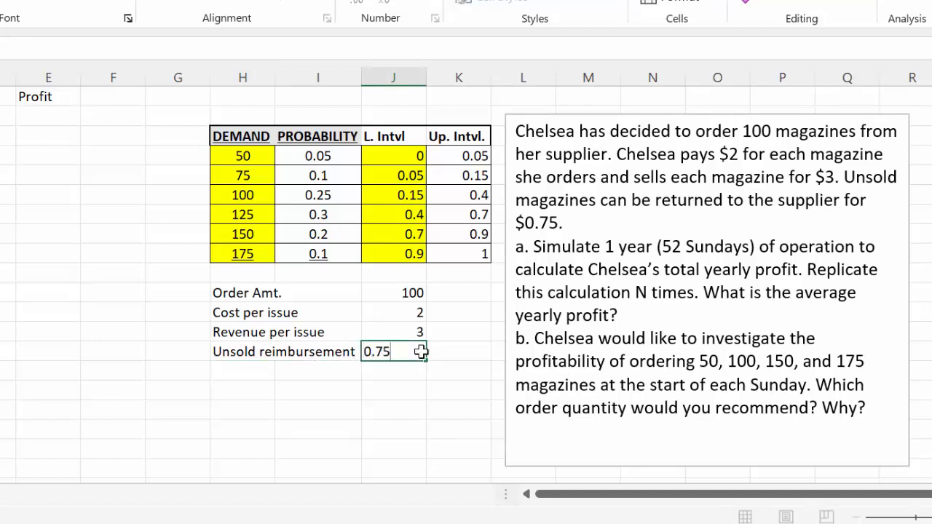
key(Return)
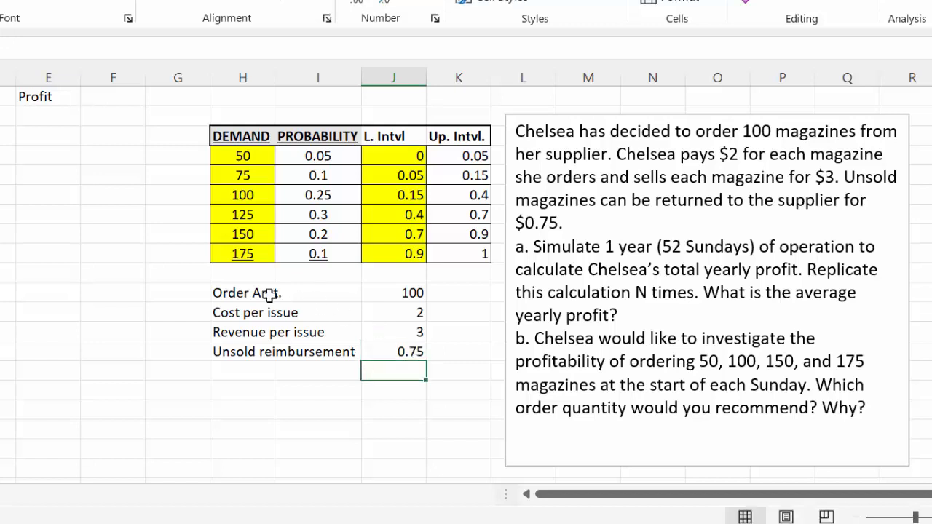
- Put a thick outside border around the order and price inputs in H11:J14
mouse_move(219, 290)
mouse_down()
mouse_move(407, 293)
mouse_move(399, 354)
mouse_up()
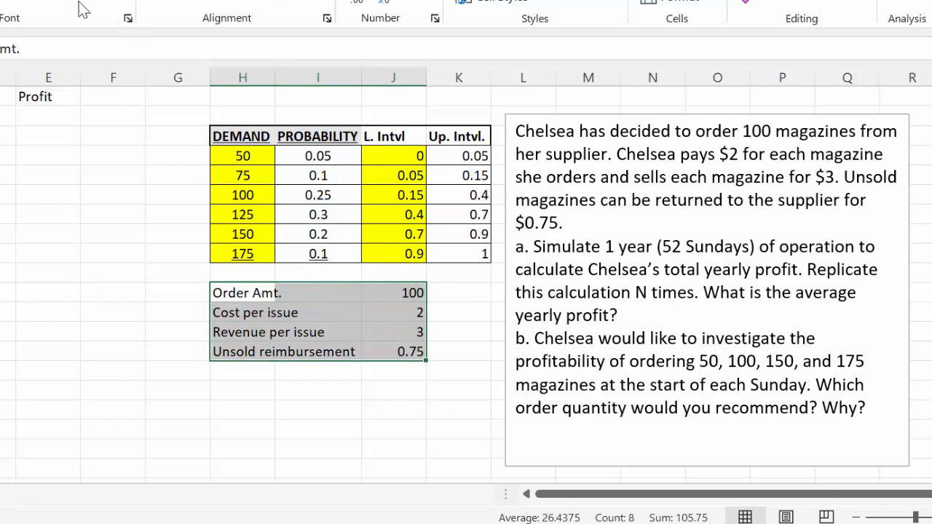
click(42, 3)
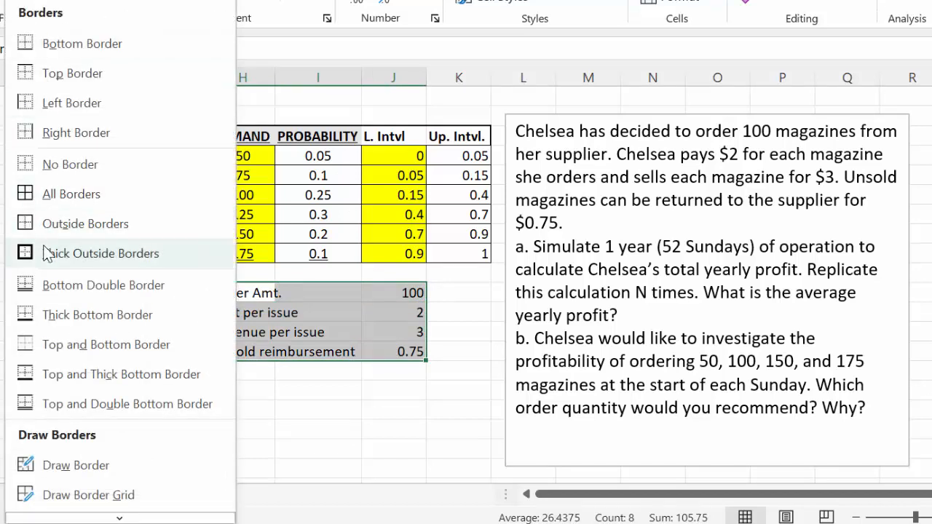
click(46, 187)
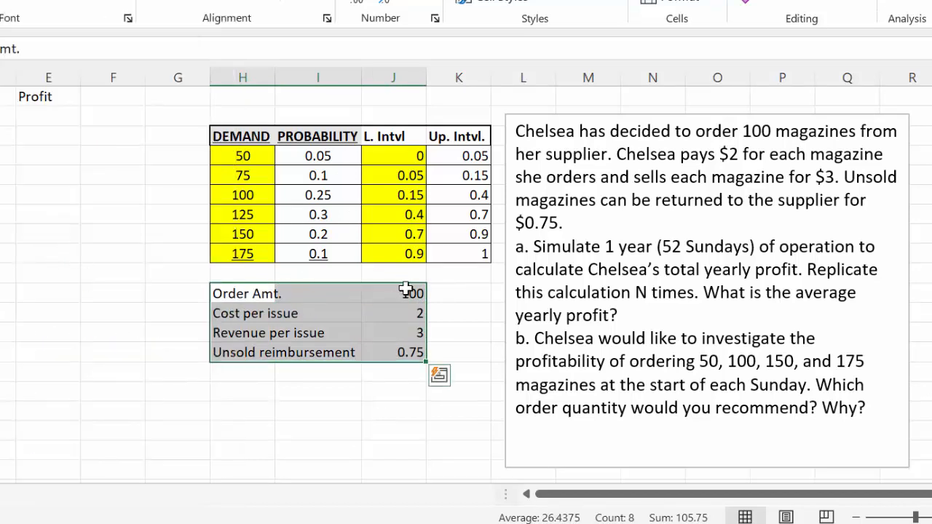
- Fill the four input values in J11:J14 with yellow
drag(409, 292, 406, 353)
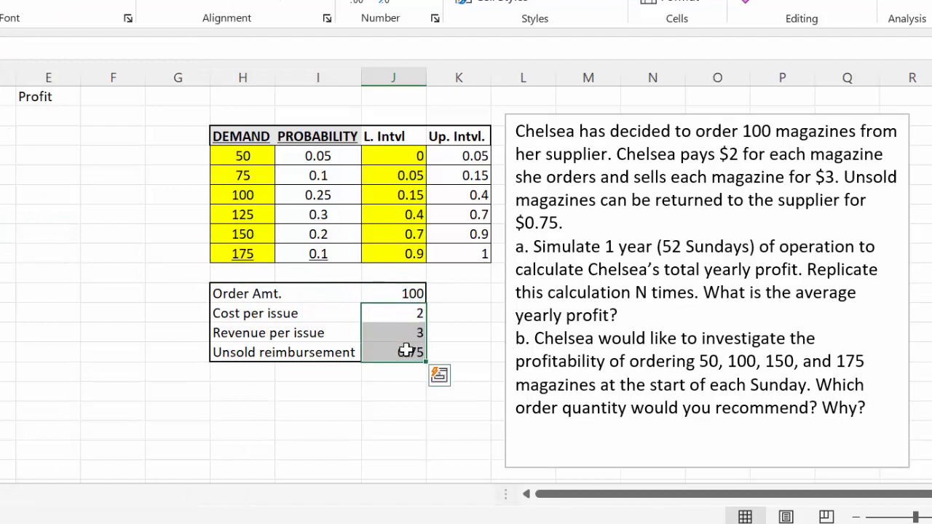
click(407, 353)
drag(410, 292, 410, 353)
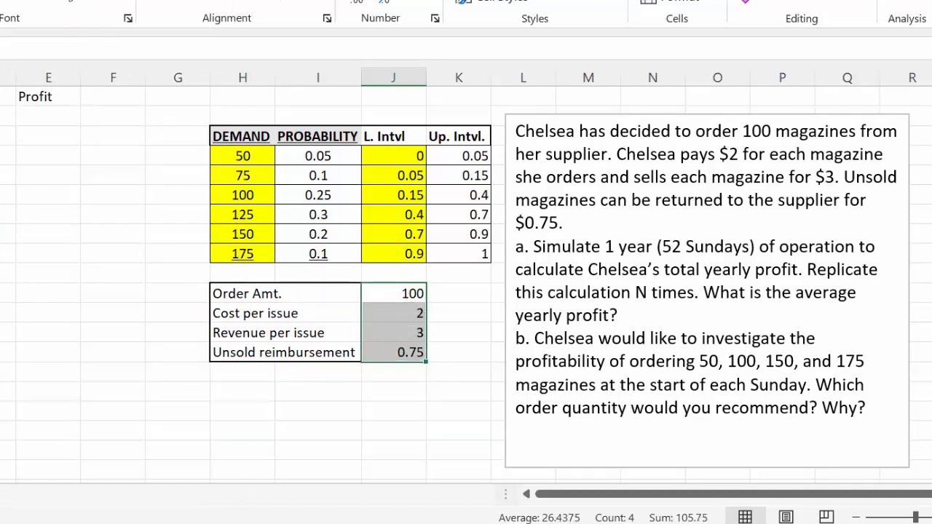
click(69, 3)
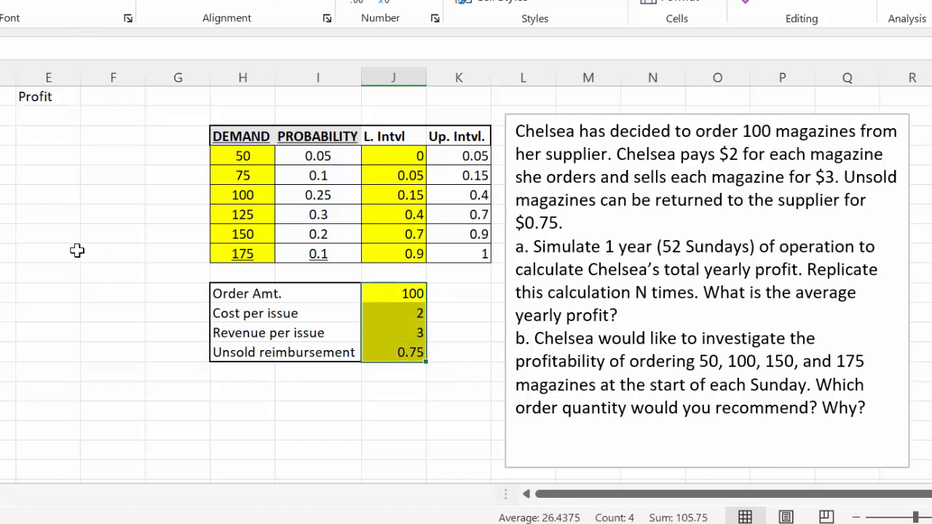
- Fill all 52 weekly demand cells below the Demand header in column B with the custom light blue #6DD9FF
click(121, 109)
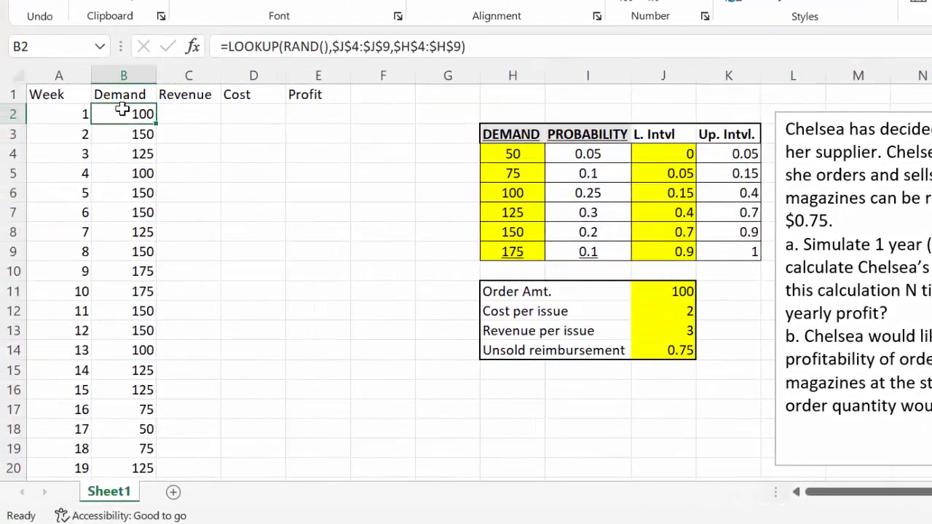
drag(121, 109, 115, 451)
scroll(246, 392, up, 7)
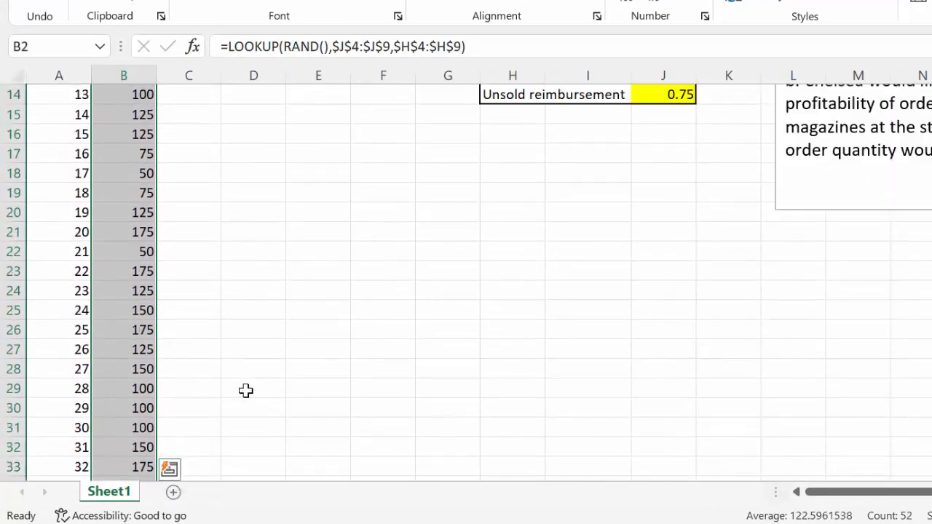
scroll(245, 391, up, 4)
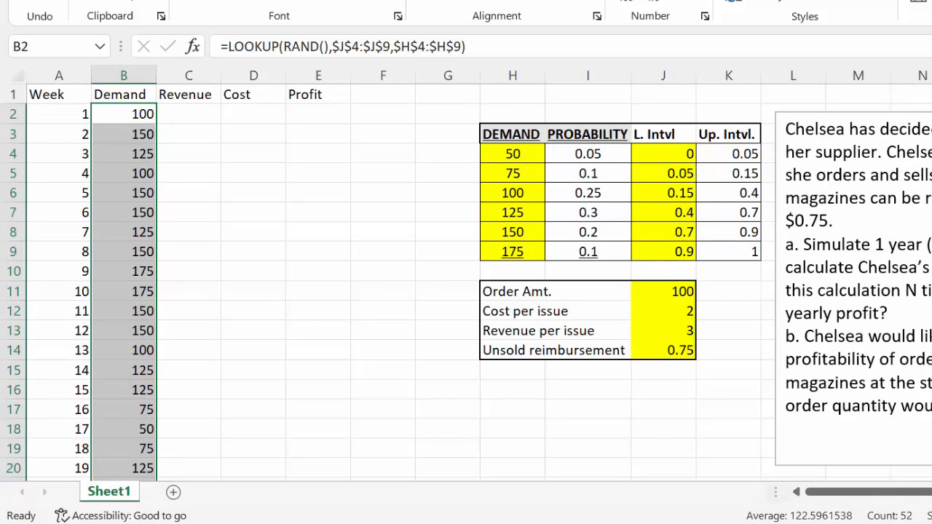
click(346, 1)
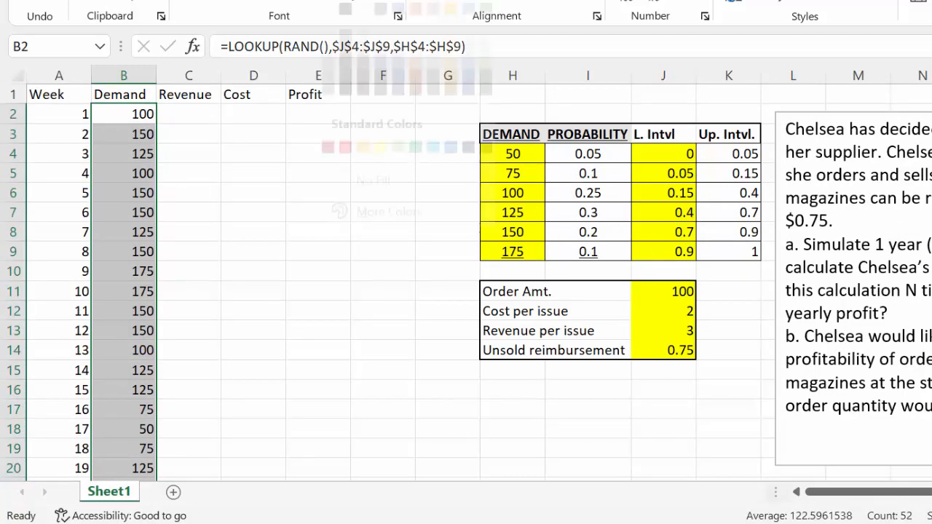
click(434, 173)
click(351, 5)
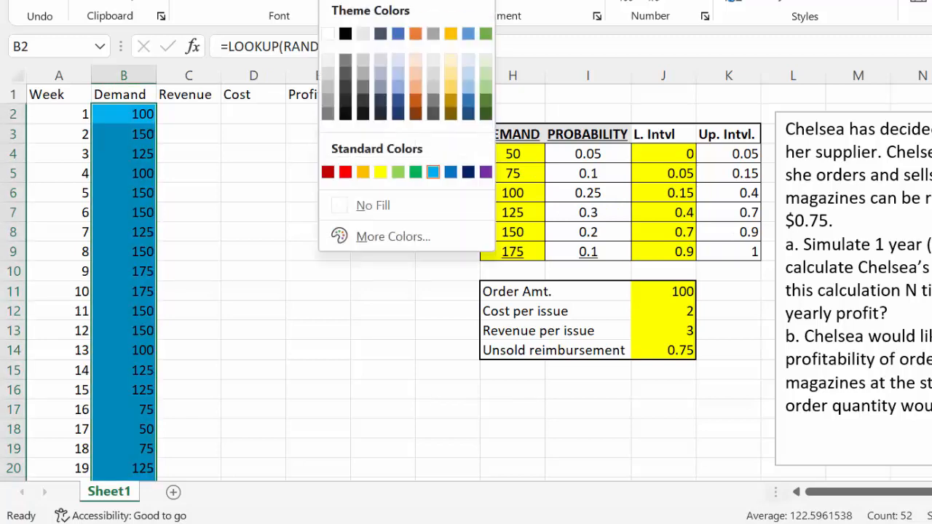
click(364, 247)
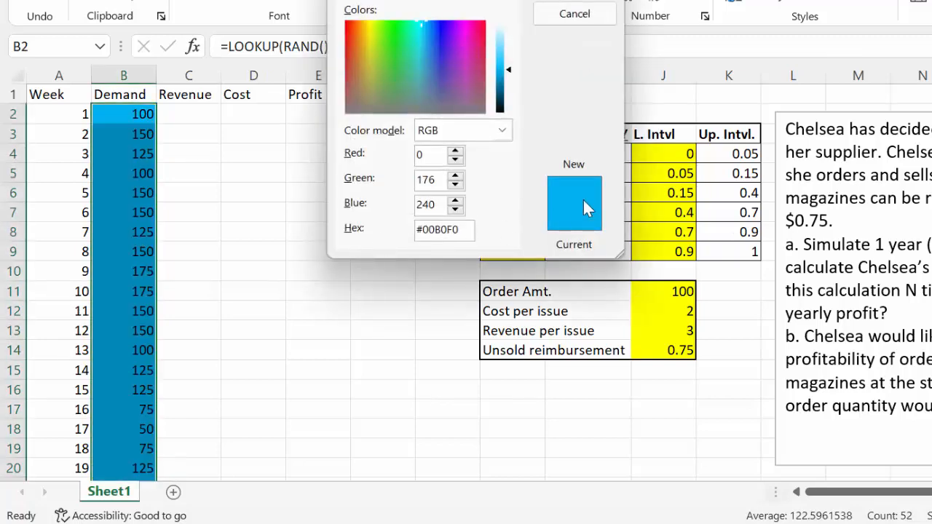
drag(510, 73, 514, 52)
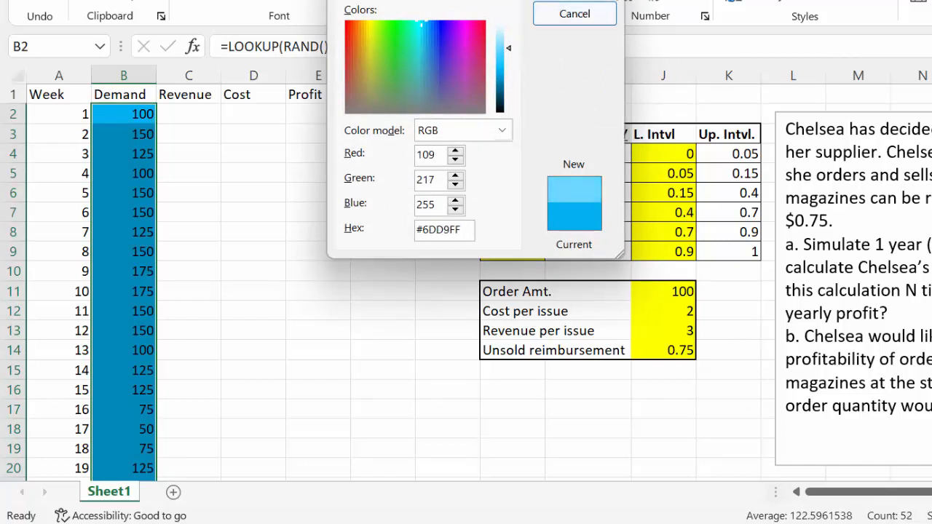
key(Return)
click(188, 155)
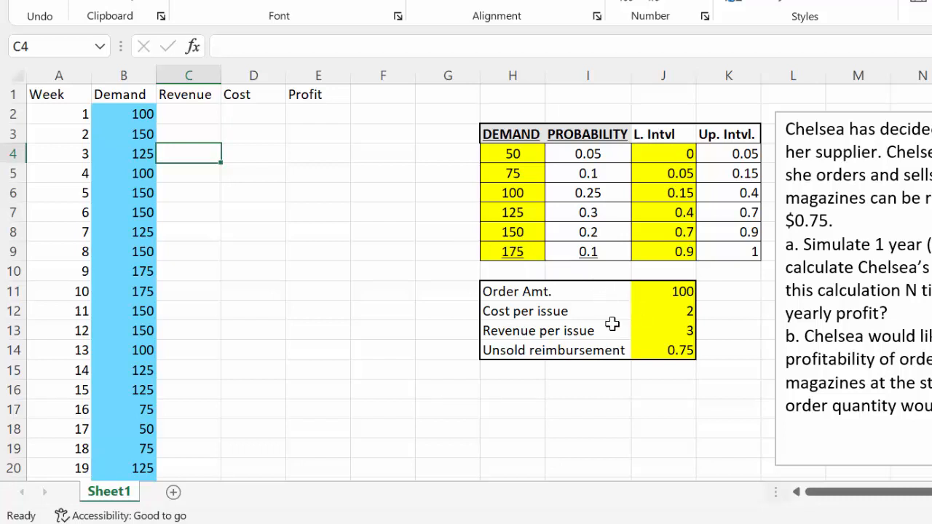
- Compare the order amount in J11 with the simulated weekly demands in column B, checking weeks with demand equal to, above and below it
click(649, 292)
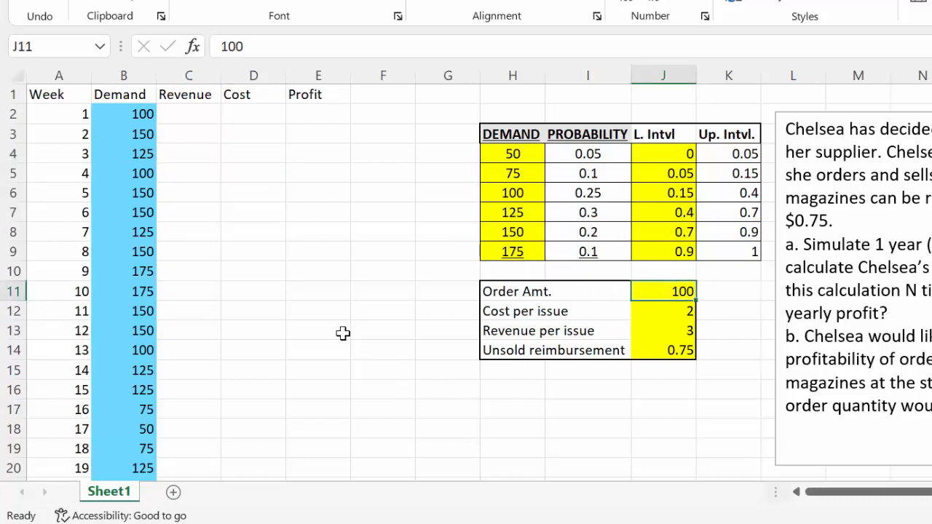
click(144, 174)
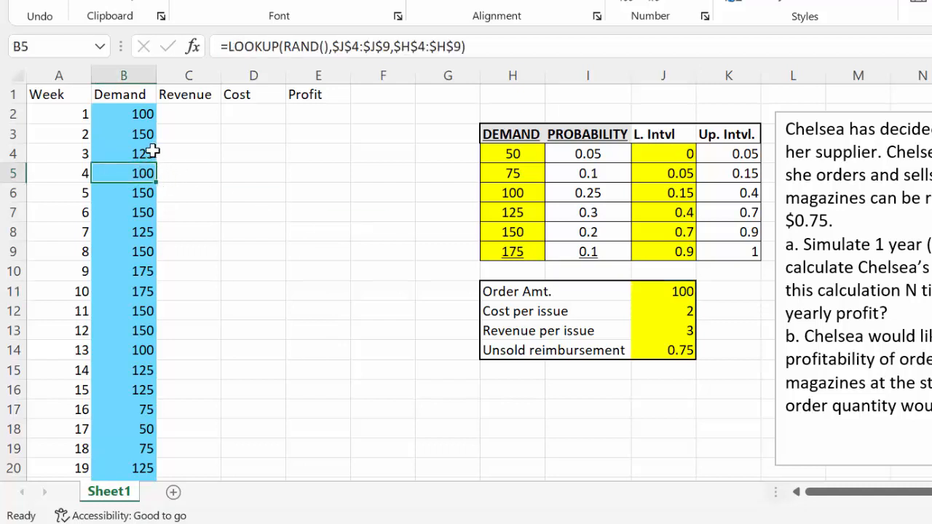
click(151, 150)
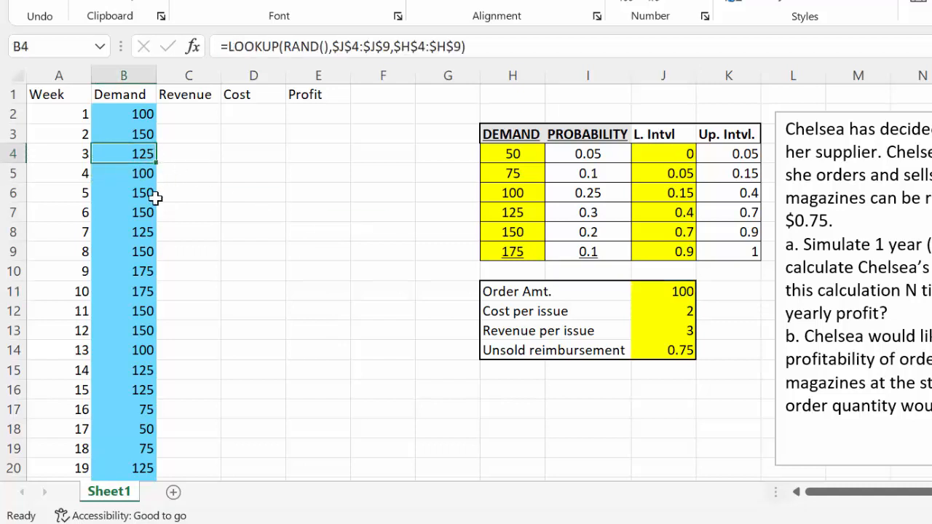
click(151, 278)
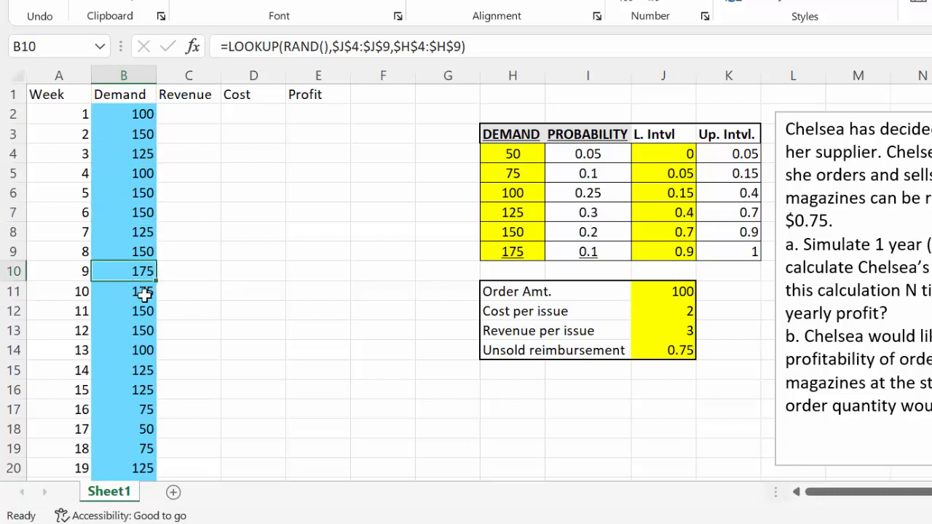
click(650, 294)
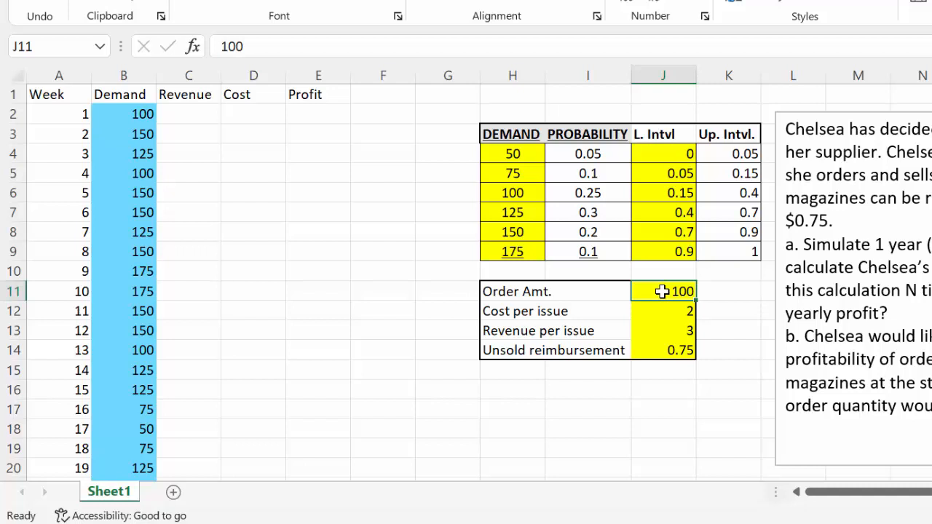
click(121, 113)
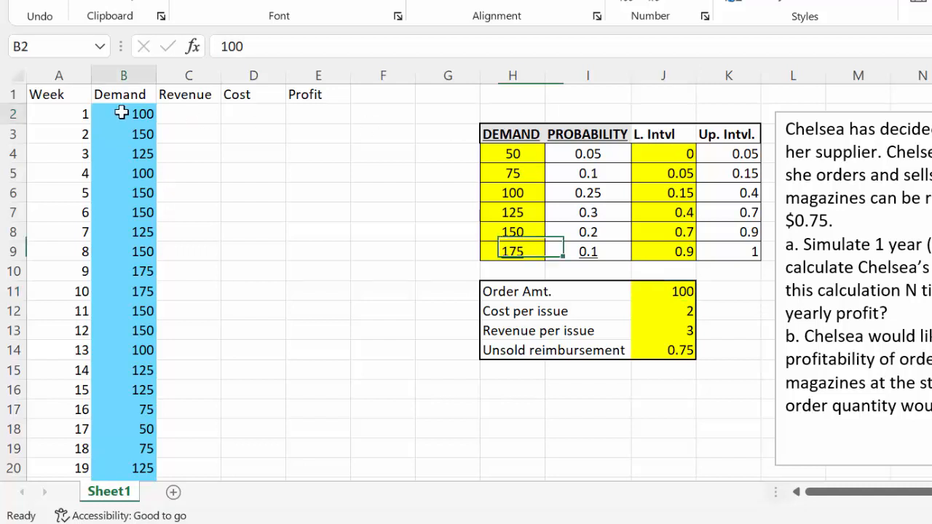
click(122, 133)
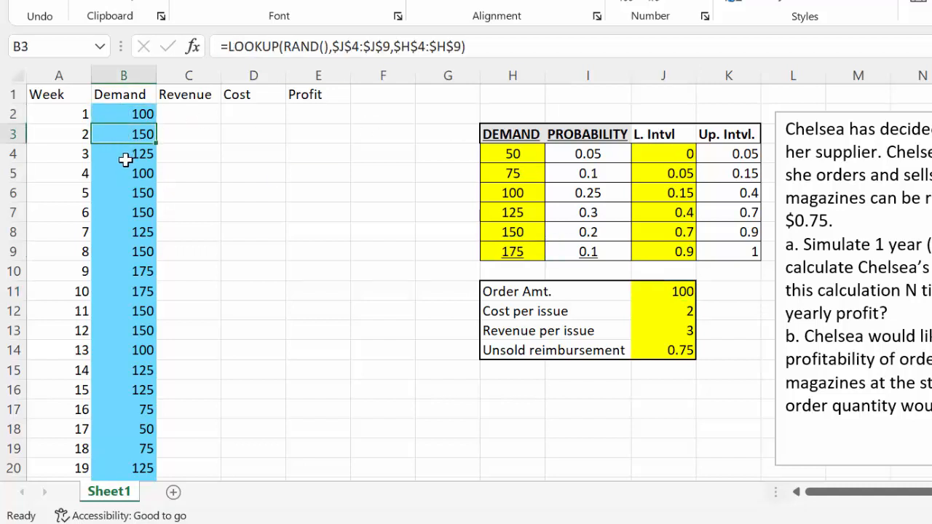
click(124, 155)
click(126, 196)
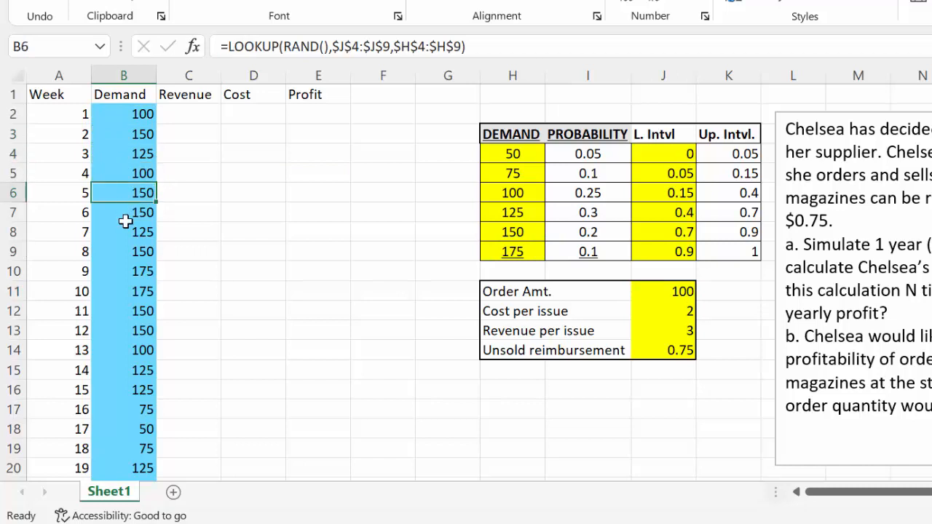
click(126, 272)
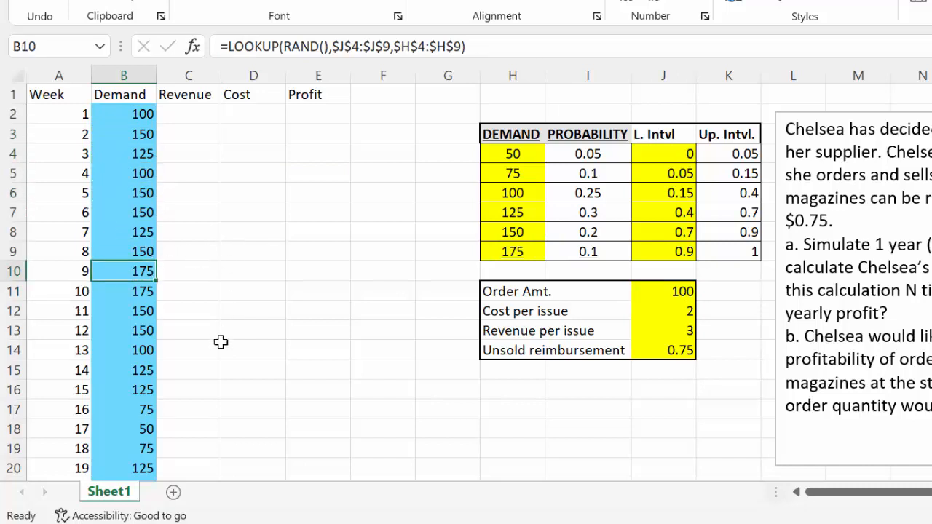
click(116, 407)
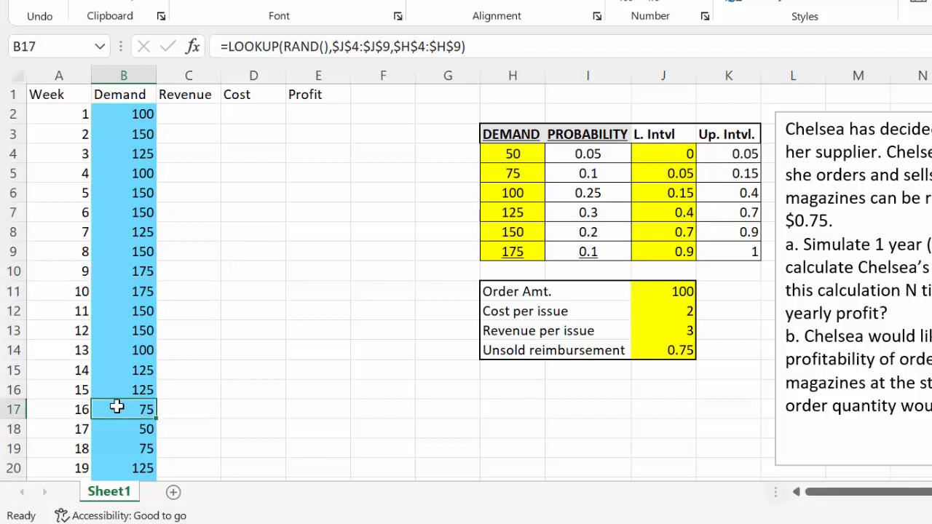
click(125, 428)
click(132, 447)
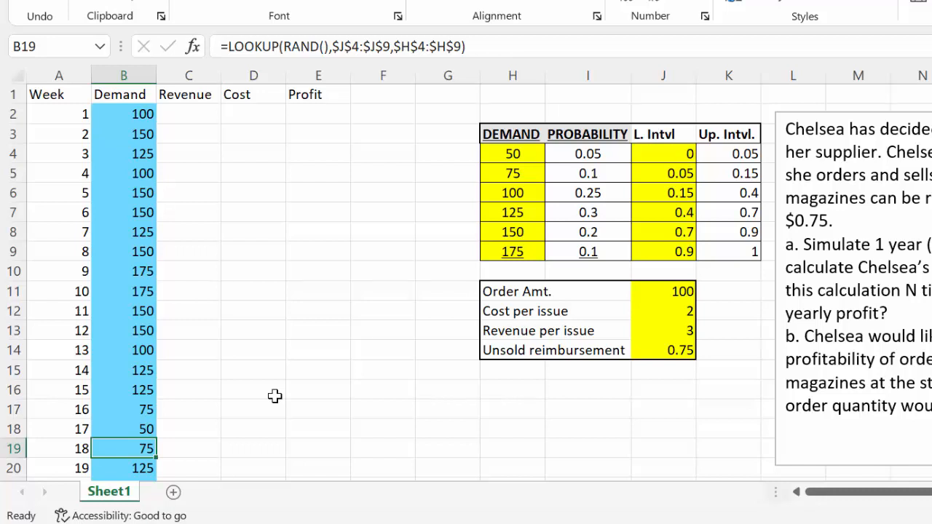
- Enter the label "Revenue when demand is 100 or more:" in H25, below the order and price inputs
click(501, 393)
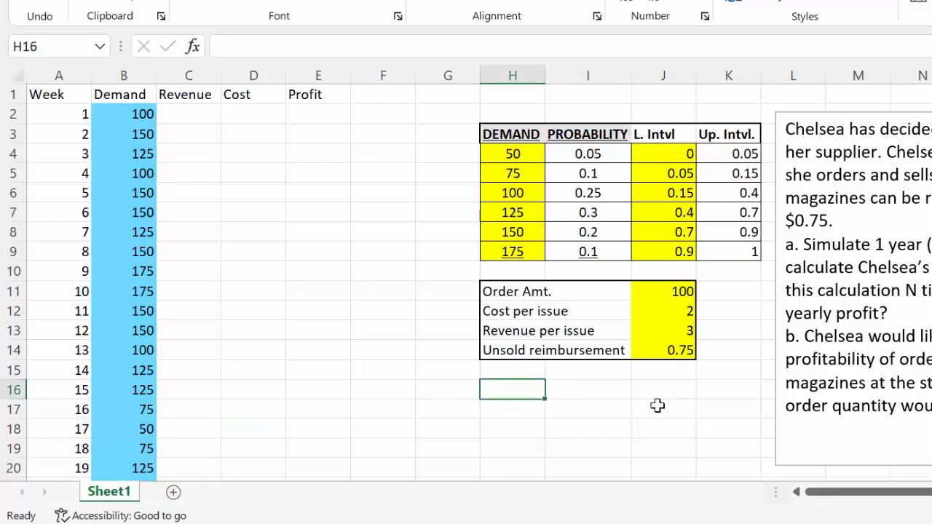
scroll(656, 397, down, 5)
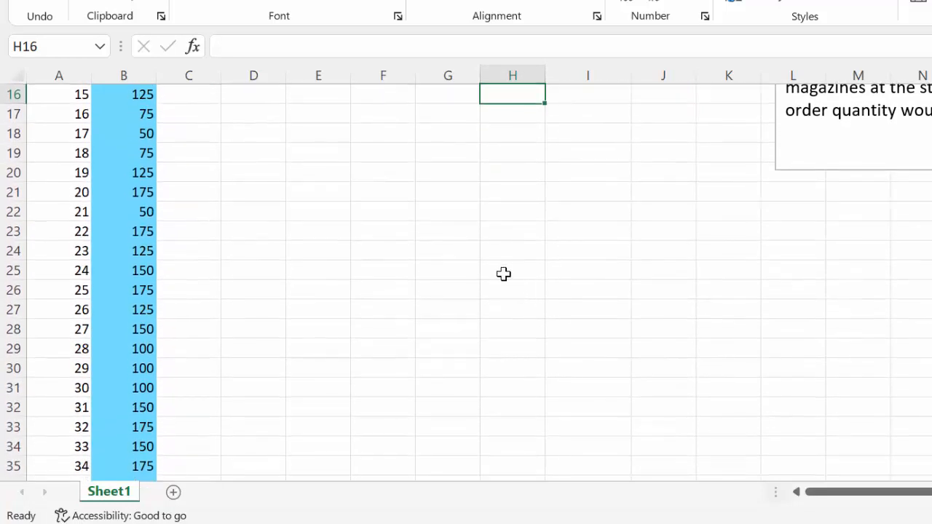
click(503, 274)
text(Re)
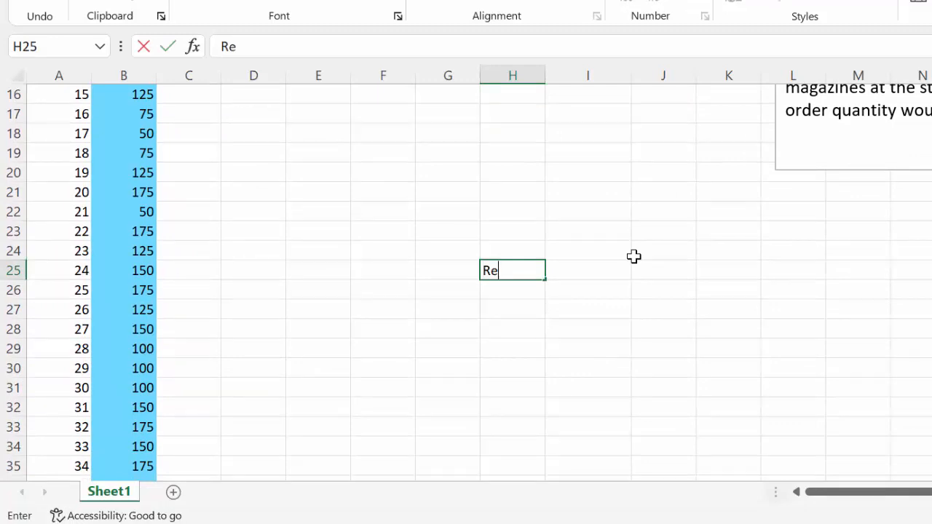
text(venue )
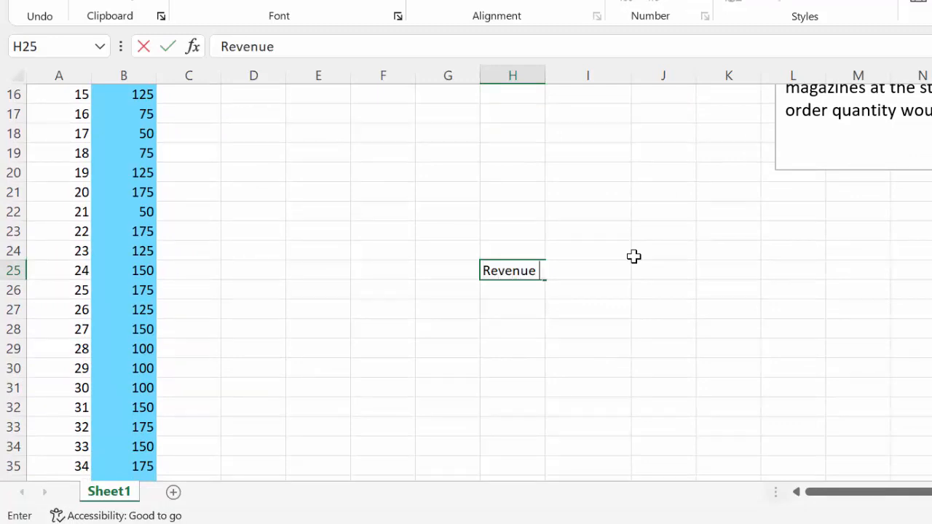
text(when demand is)
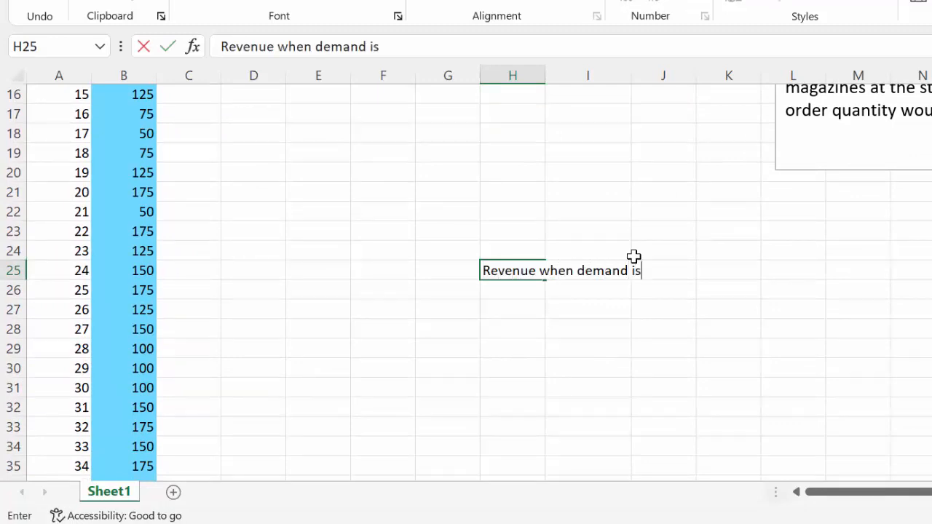
text( 100 or more)
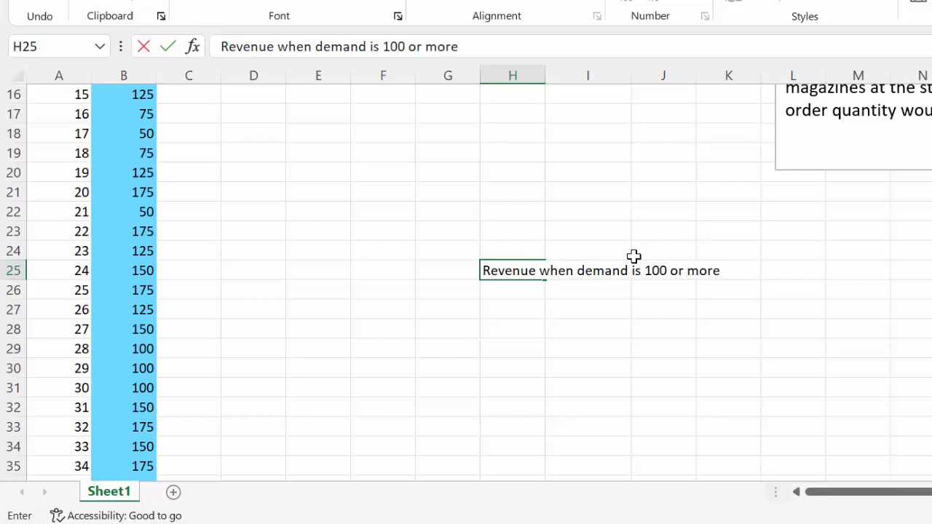
text(:)
- Write the revenue calculation =100*3 as plain text in H26, under the "100 or more" label
click(529, 291)
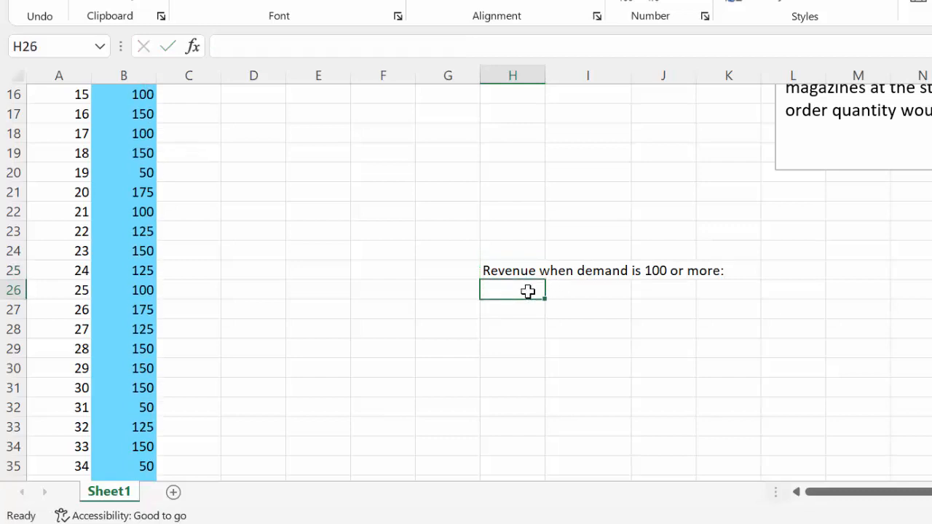
text('=)
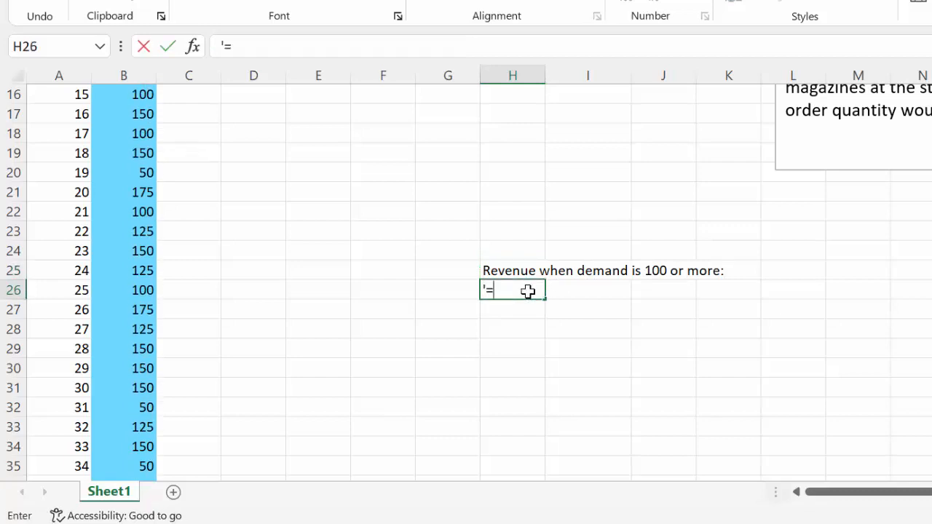
text(100j)
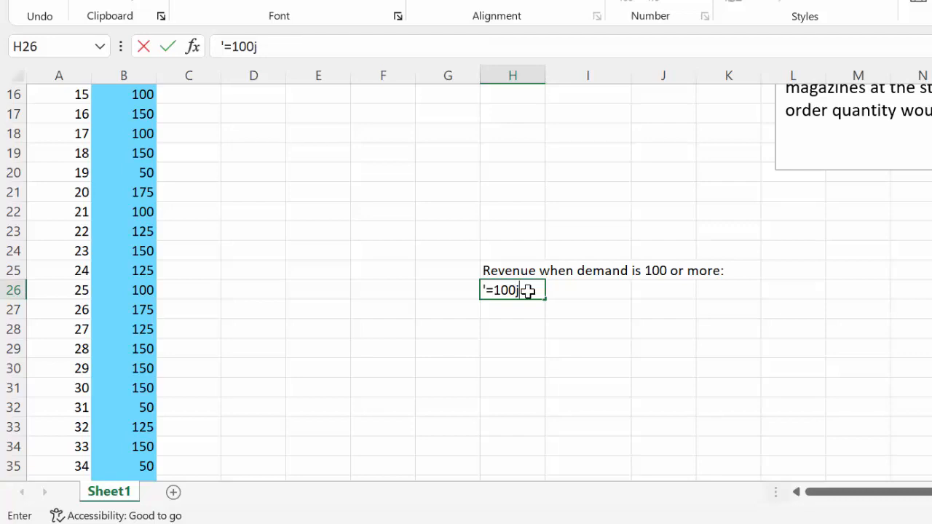
key(BackSpace)
text(*3)
- Enter the label "Revenue when demand is less than 100:" in H28
click(525, 326)
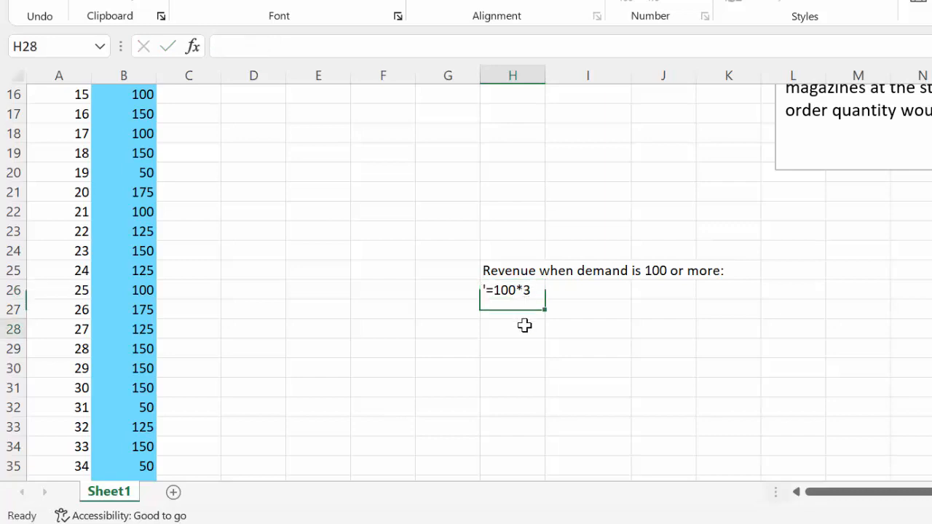
text(Re)
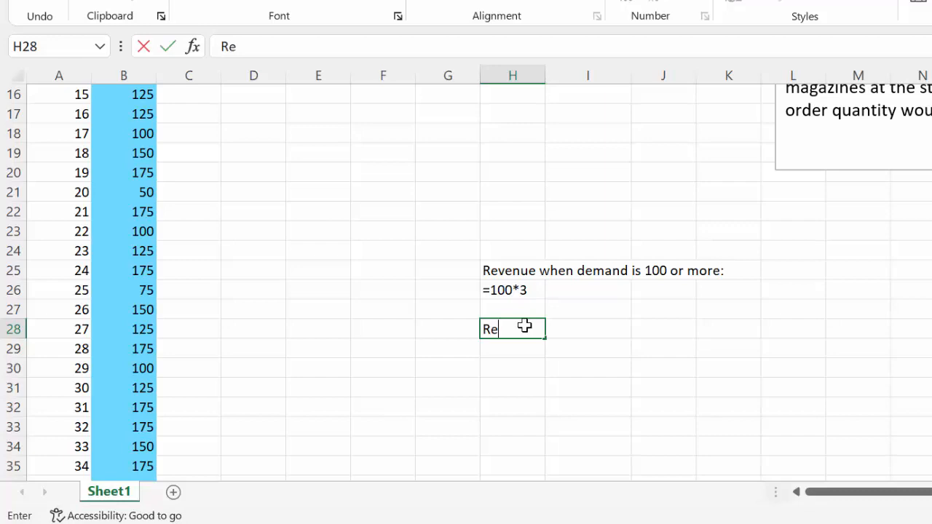
text(venue )
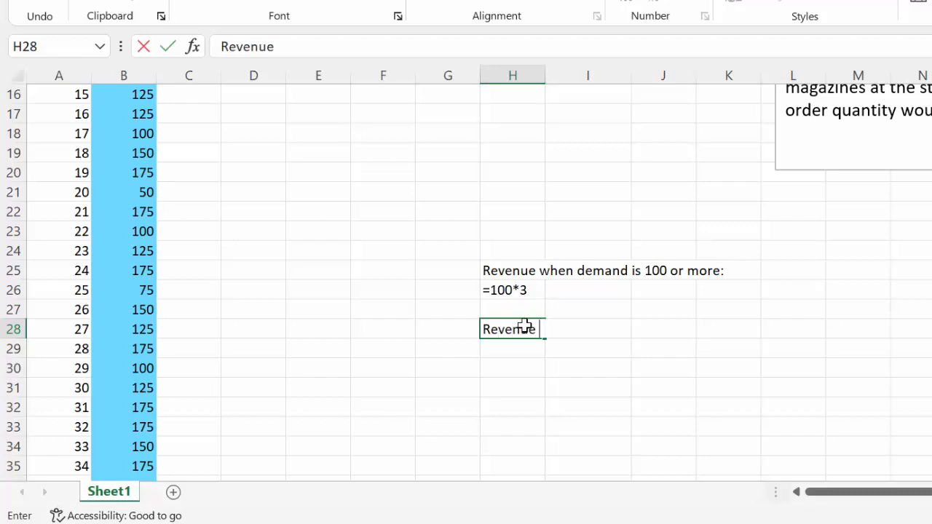
text(when demn)
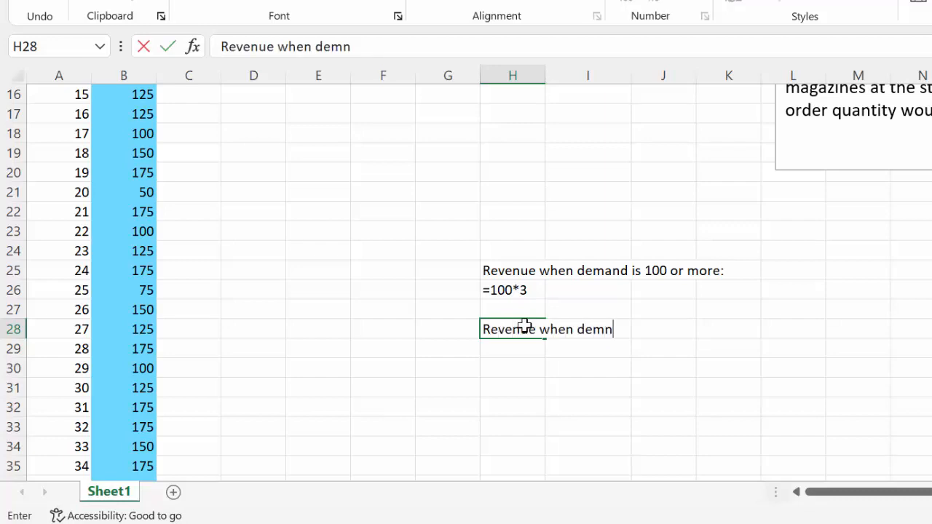
key(BackSpace)
text(and is less )
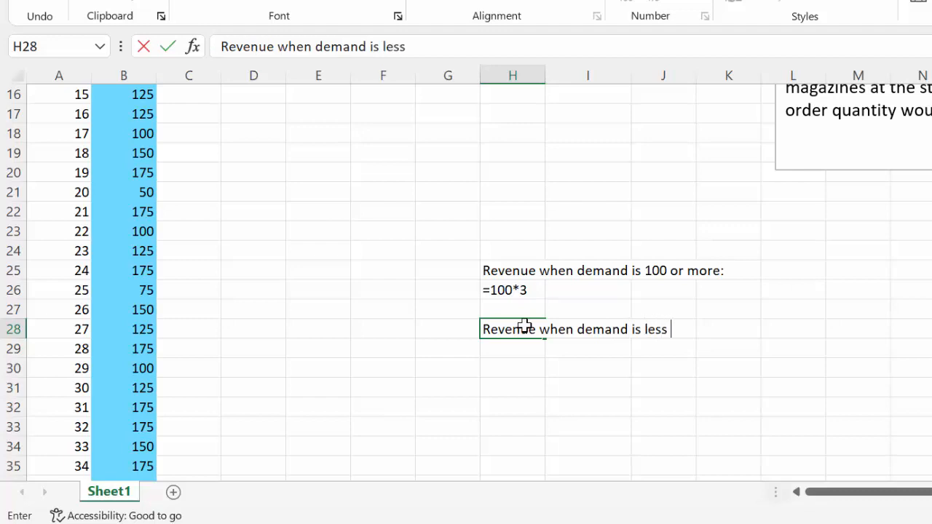
text(than 100:)
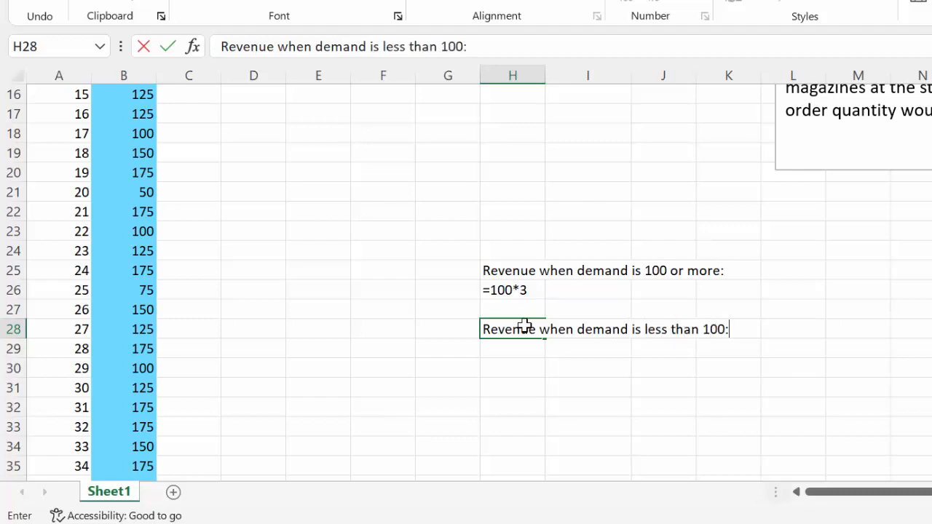
key(Return)
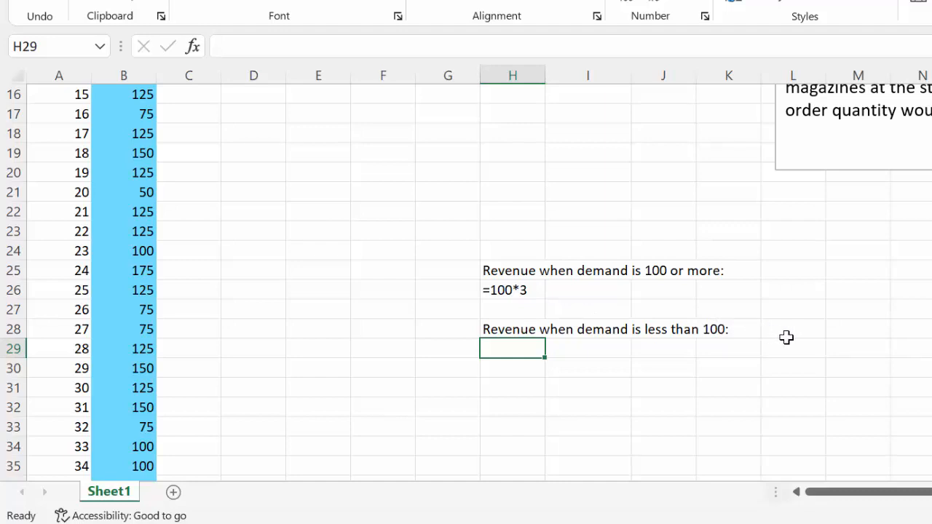
- Write the low-demand revenue calculation =X*3+(100-X)*0.75 as plain text in H29
text(')
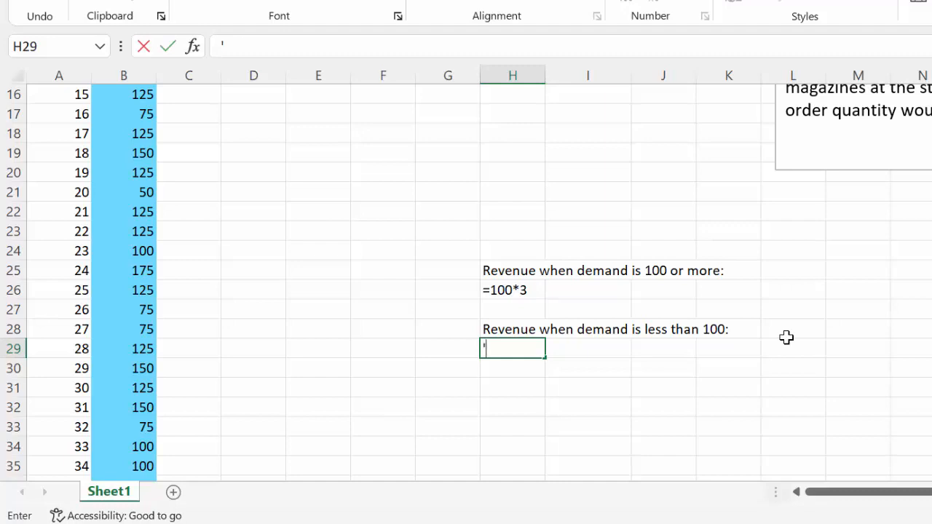
text(=X*3+)
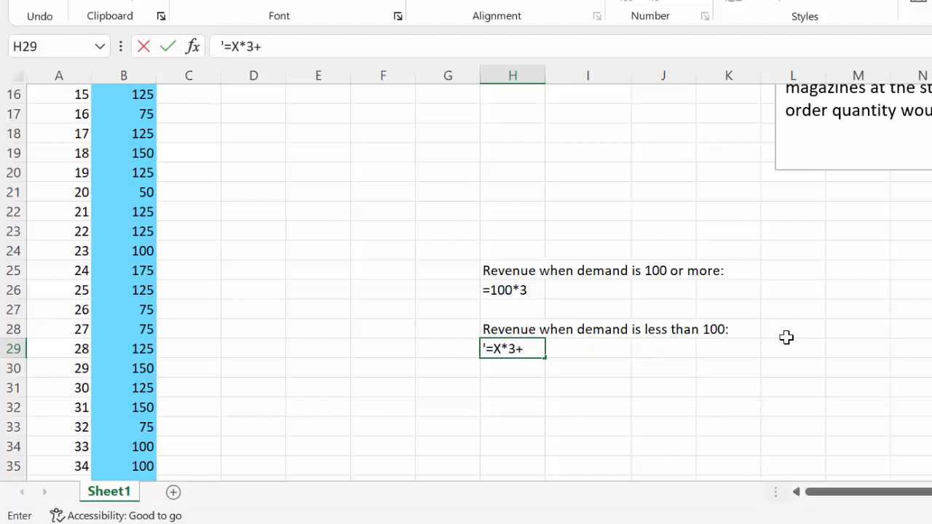
text((100-X)
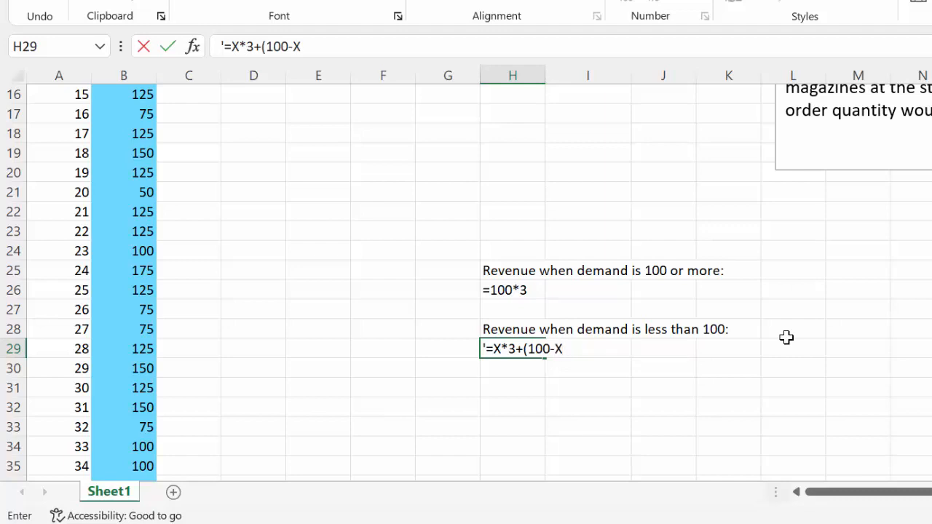
text()*0.75)
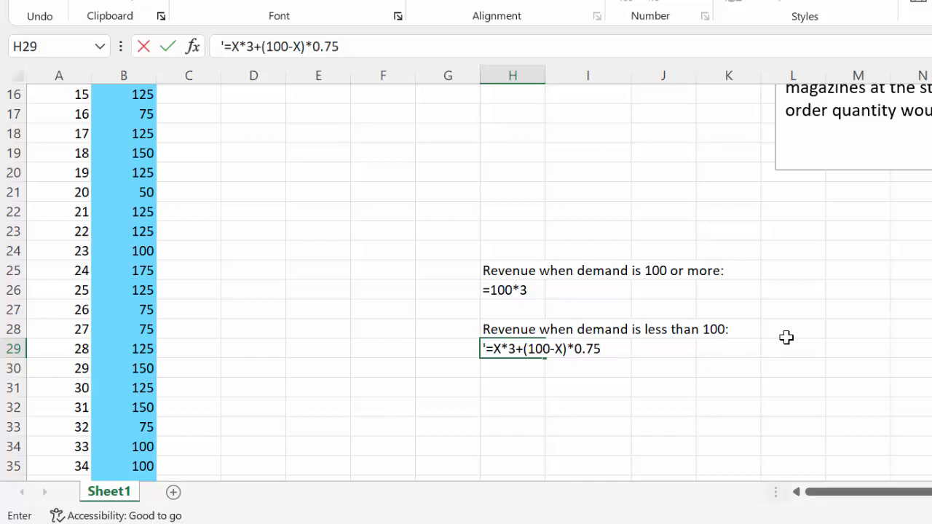
key(Return)
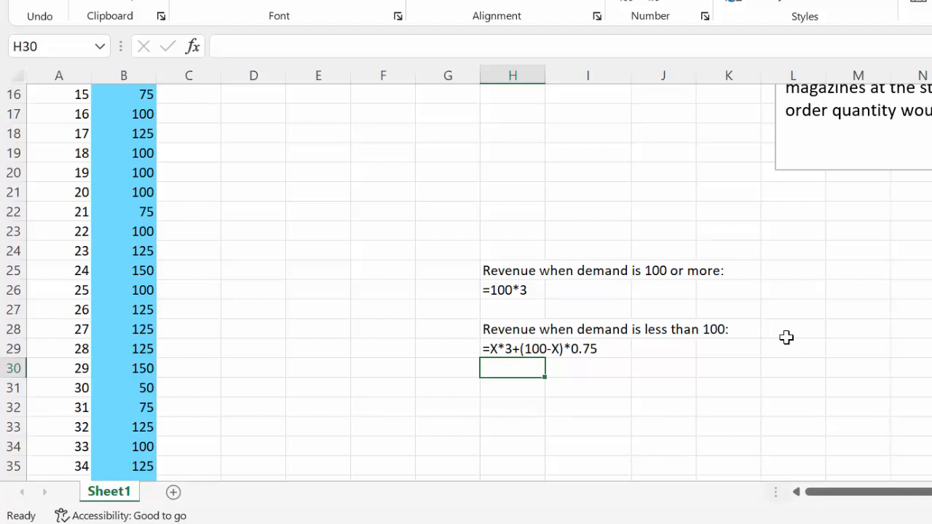
- Review the two revenue cases noted in H25:H29 against the week 1 demand in B2 and the order and price inputs
click(520, 288)
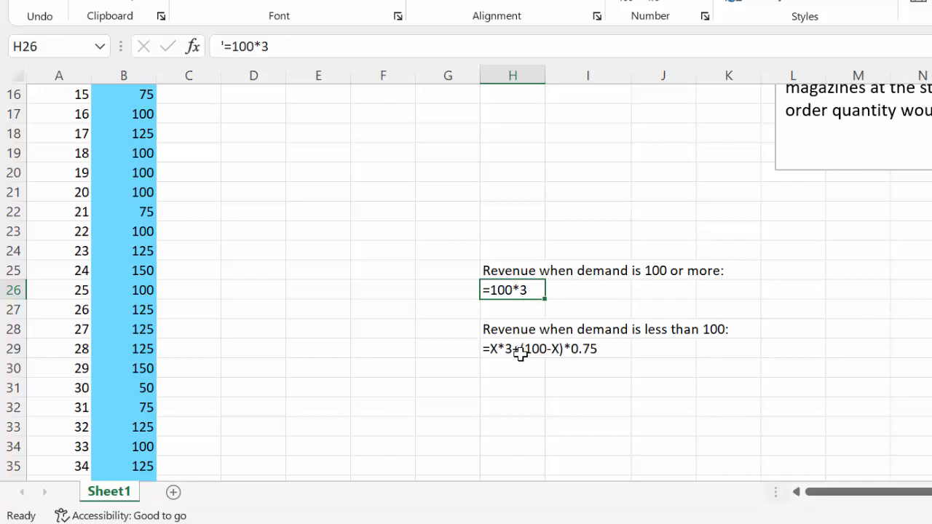
scroll(520, 354, up, 5)
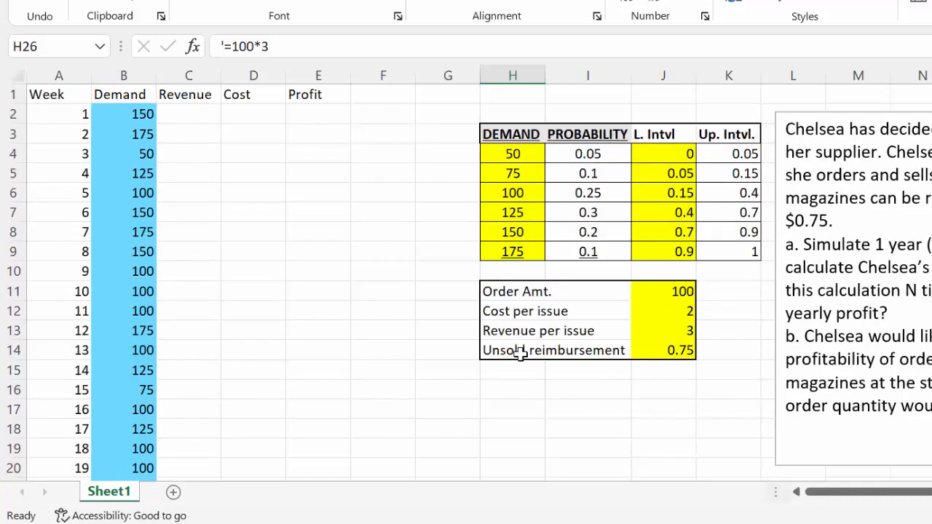
click(151, 115)
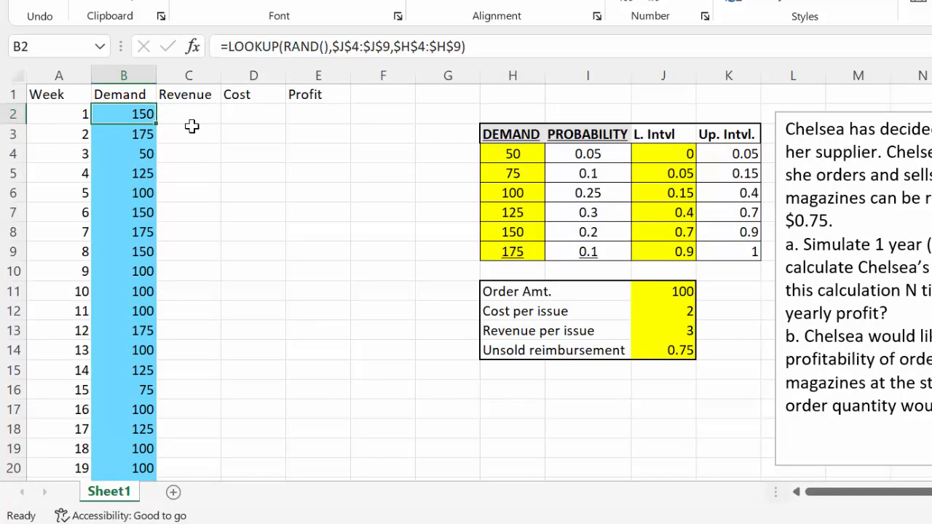
scroll(306, 179, down, 5)
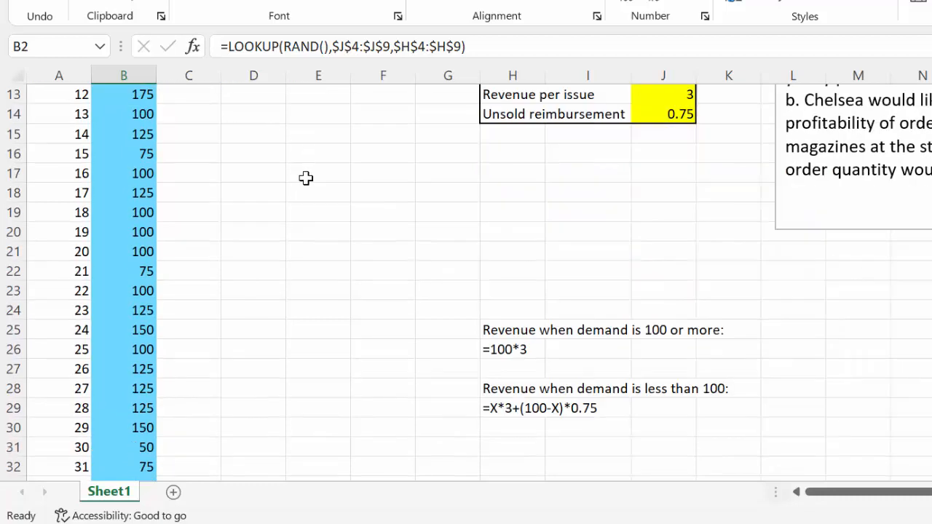
drag(472, 290, 557, 241)
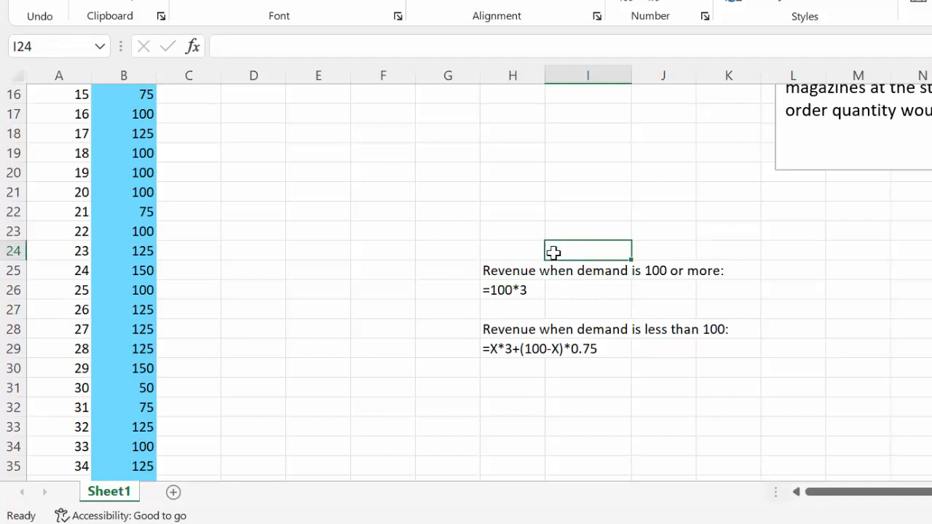
scroll(554, 264, down, 2)
drag(474, 232, 606, 243)
click(600, 252)
scroll(597, 258, up, 6)
scroll(596, 262, up, 3)
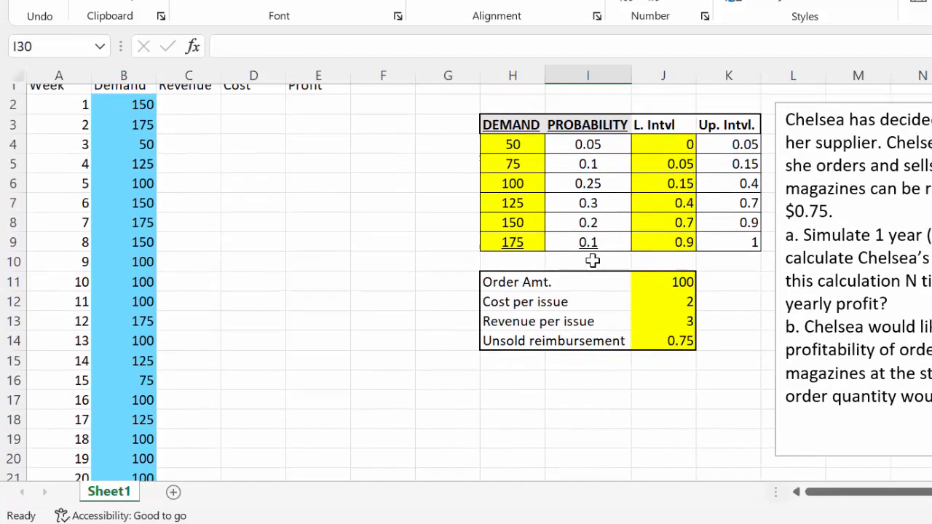
- Start an IF formula in C2 with the logical test B2>=$J$11, comparing week 1 demand with the locked order amount
click(187, 115)
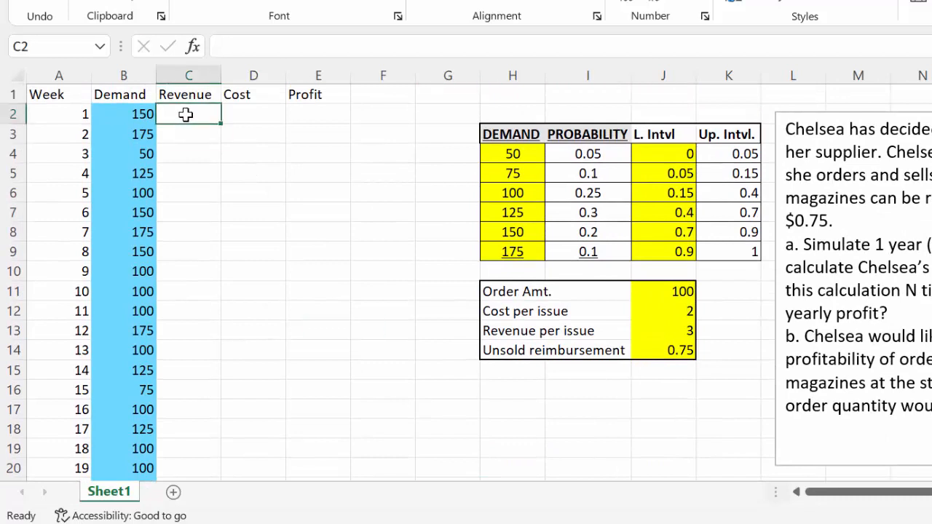
text(=)
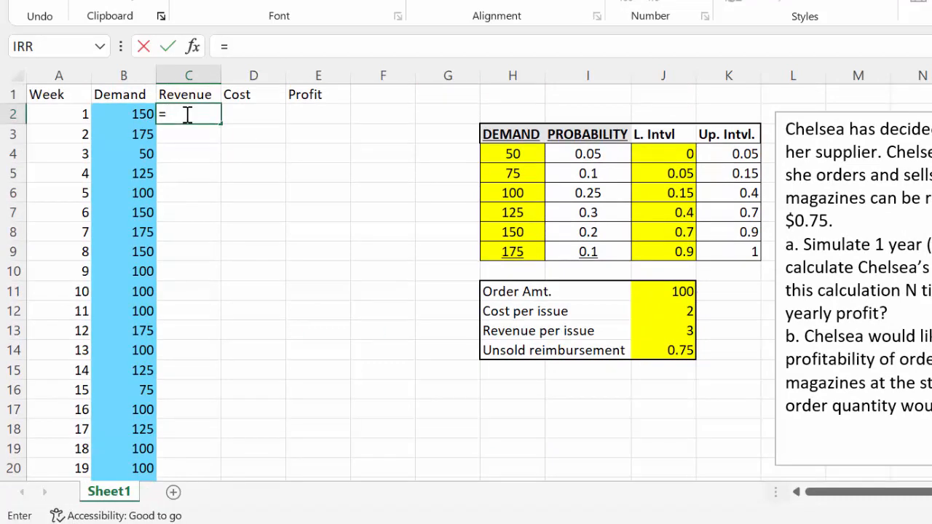
text(IF()
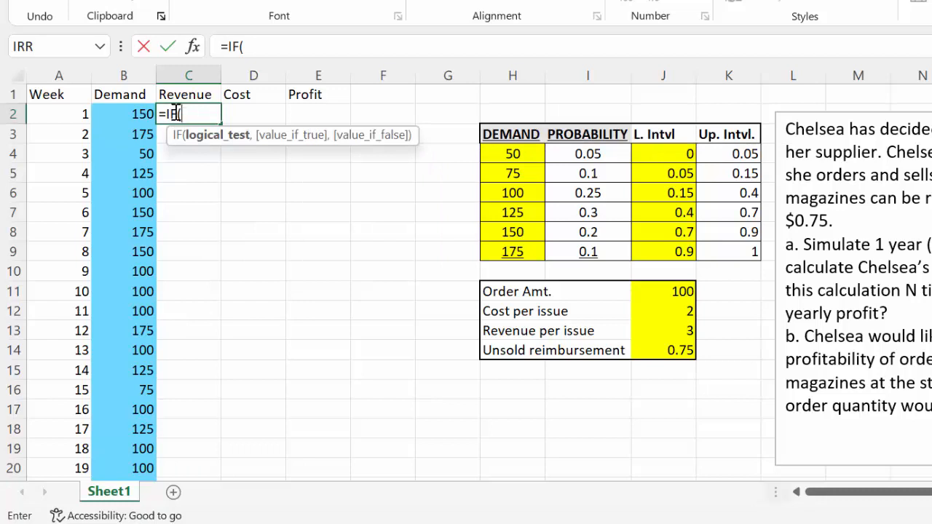
click(119, 116)
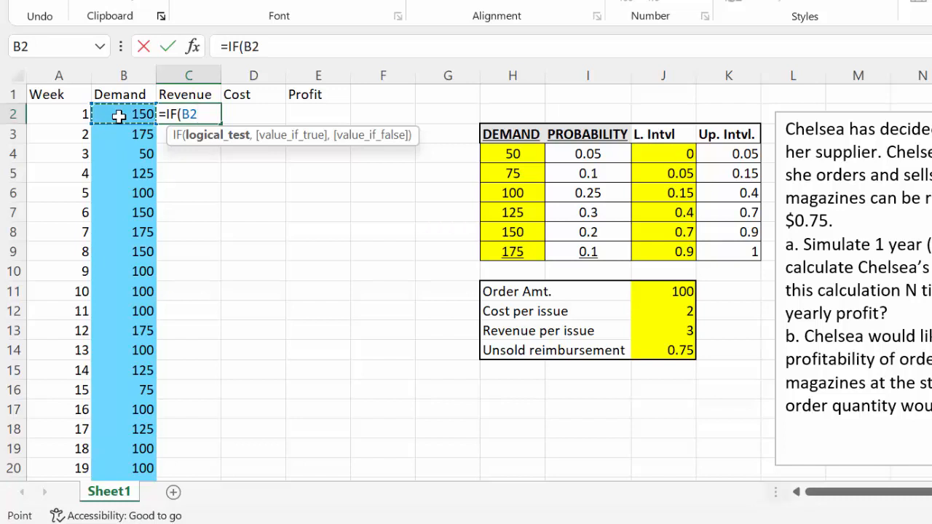
text(>=)
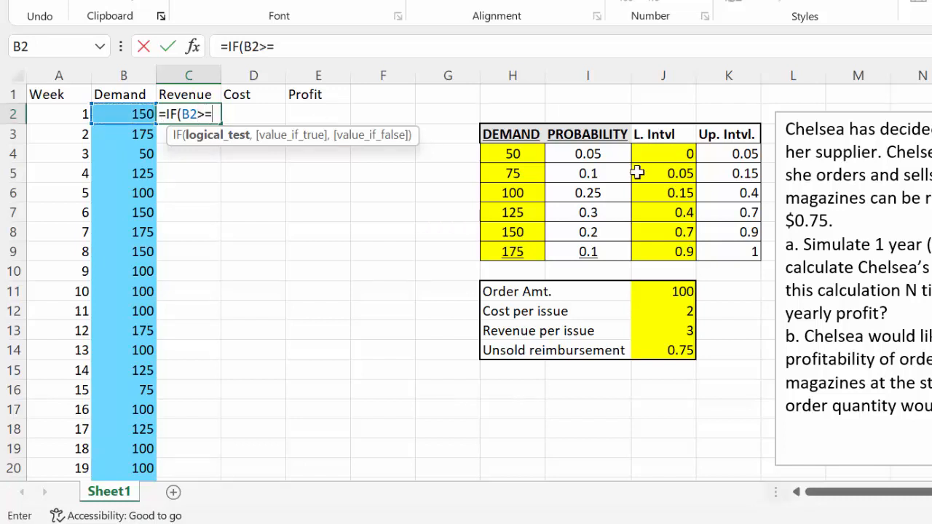
click(660, 292)
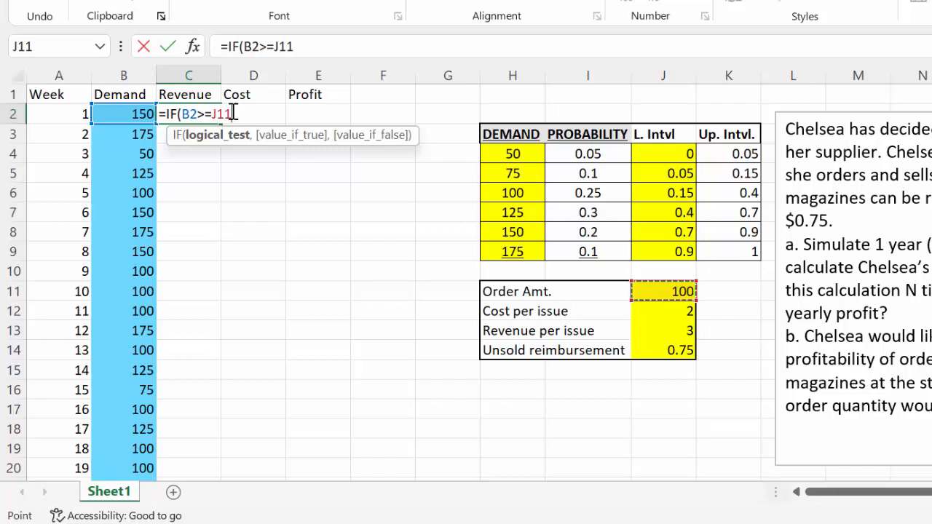
drag(235, 114, 215, 114)
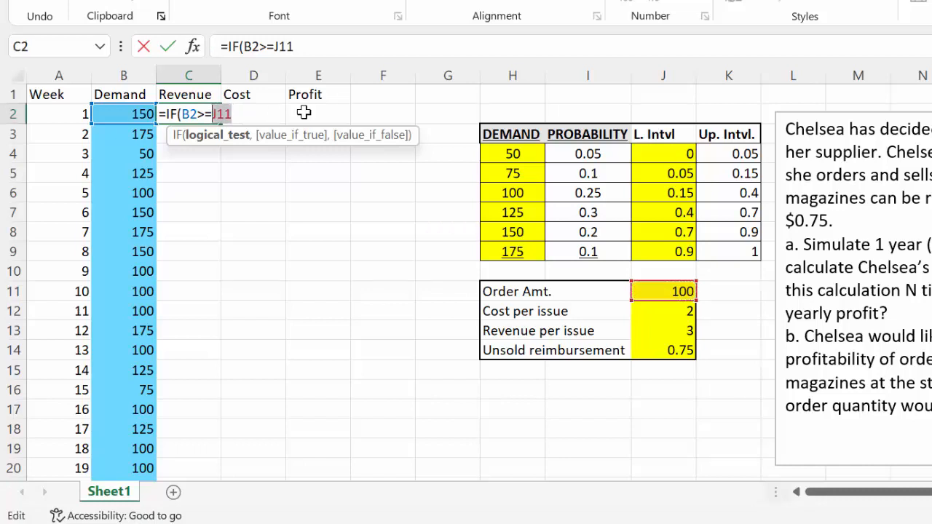
key(F4)
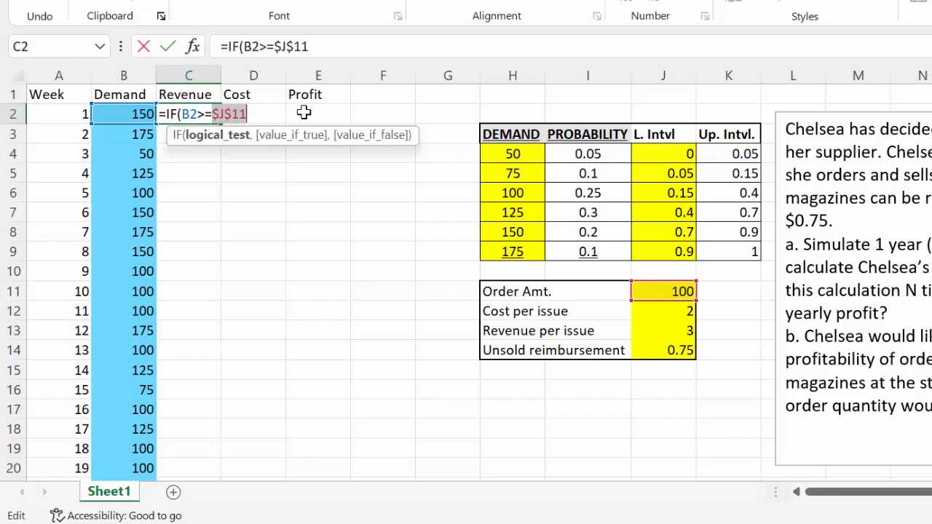
key(Right)
text(,)
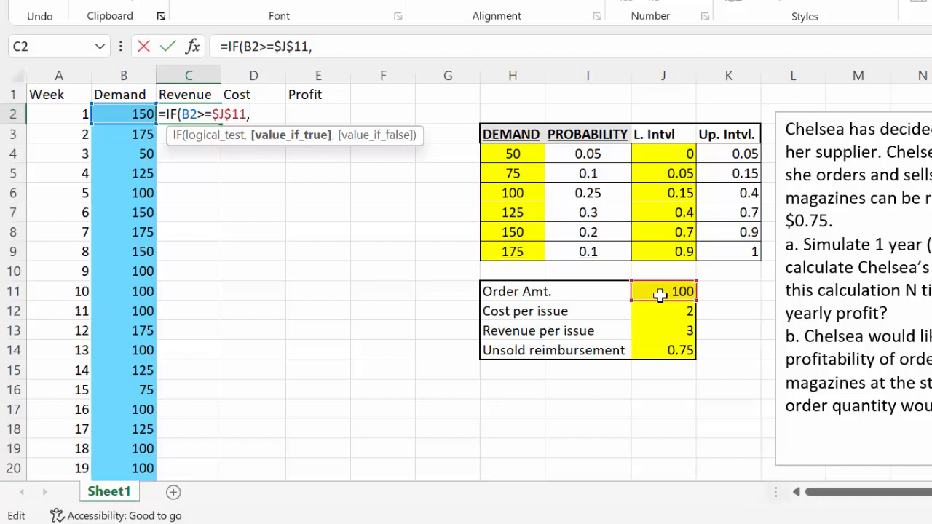
- Enter order amount times revenue per issue as the value if true, row-locking the J references so the formula reads =IF(B2>=J$11,J$11*J$13,
click(662, 294)
text(*)
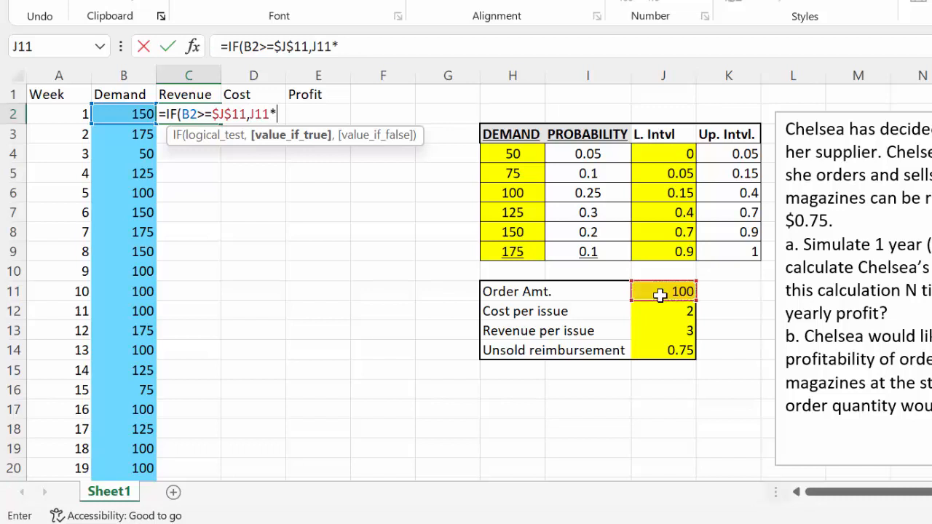
click(665, 329)
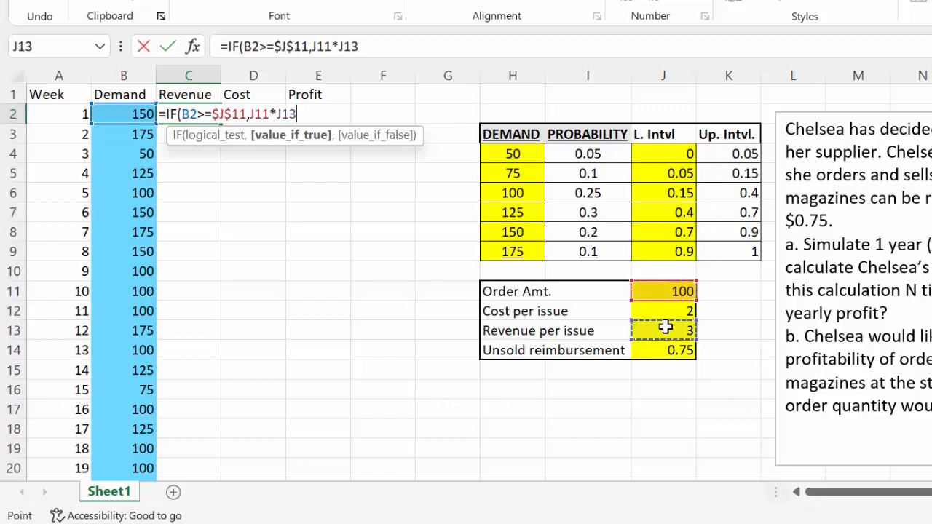
text(,)
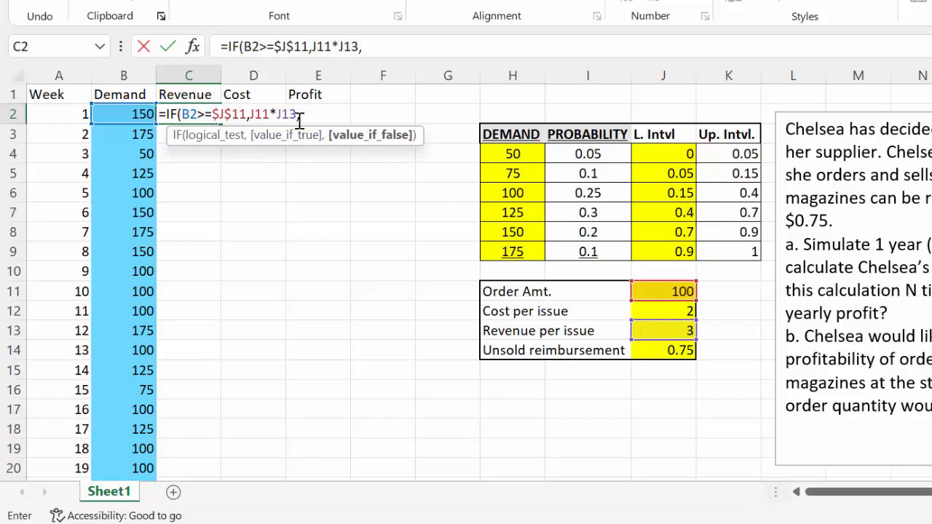
drag(297, 115, 248, 114)
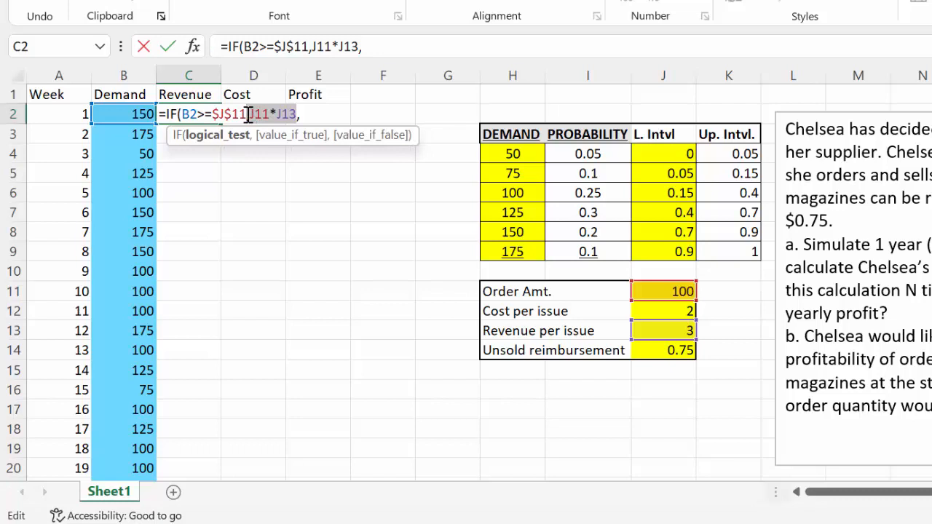
key(F4)
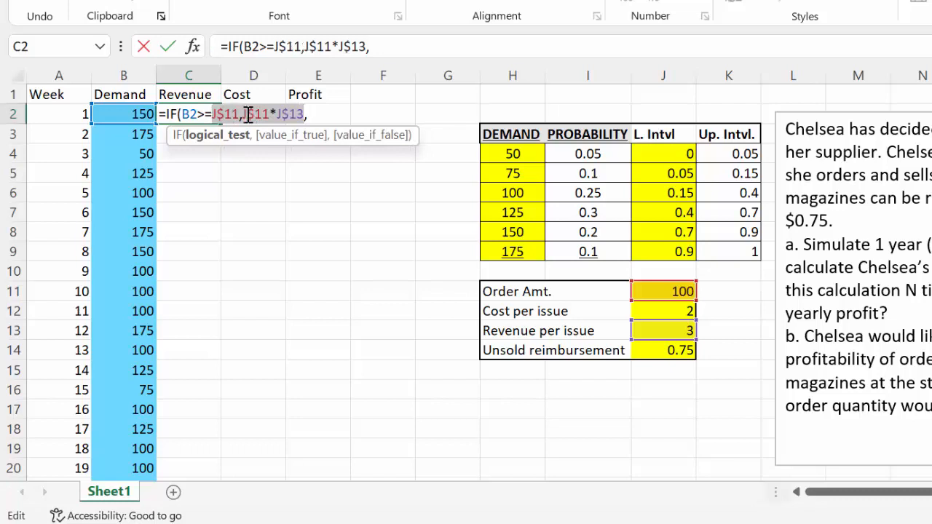
click(323, 113)
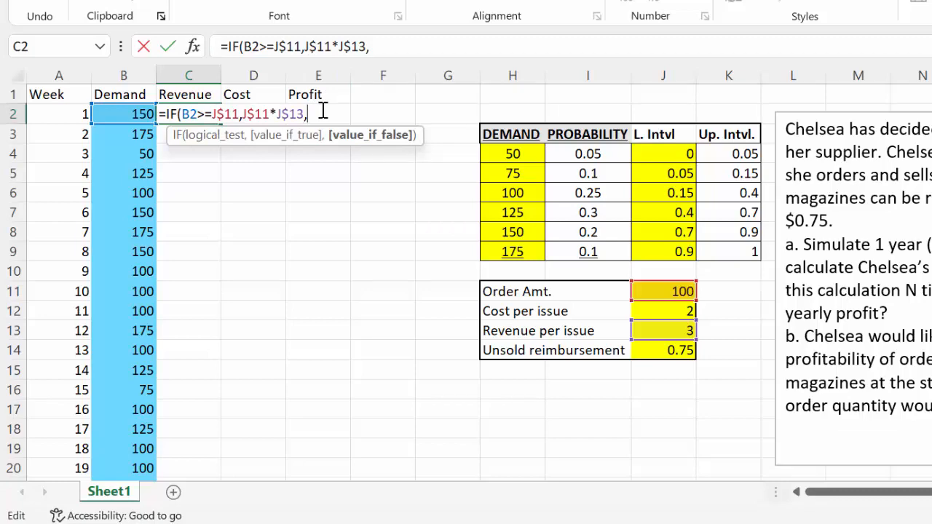
- Begin the value if false with B2*$J$13+, multiplying week 1 demand by the locked revenue per issue
scroll(437, 212, down, 5)
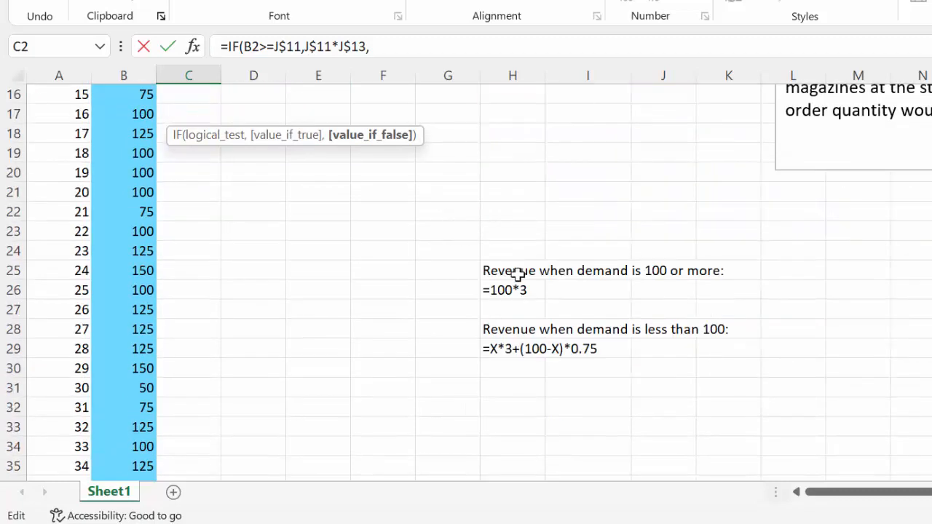
scroll(561, 318, up, 5)
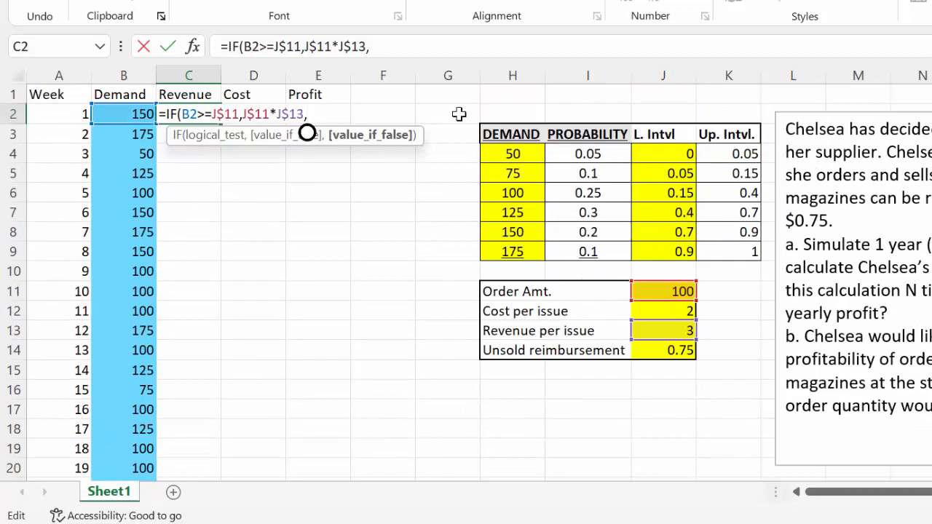
click(135, 113)
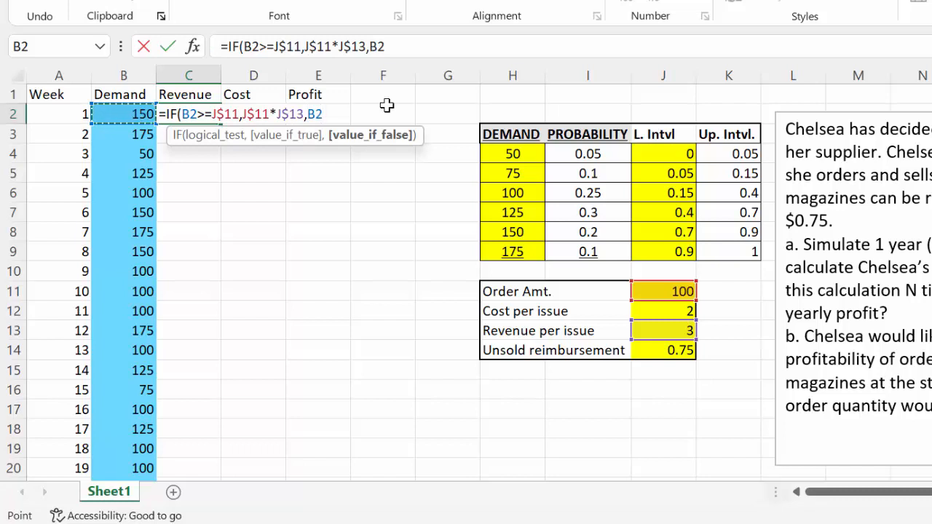
text(*)
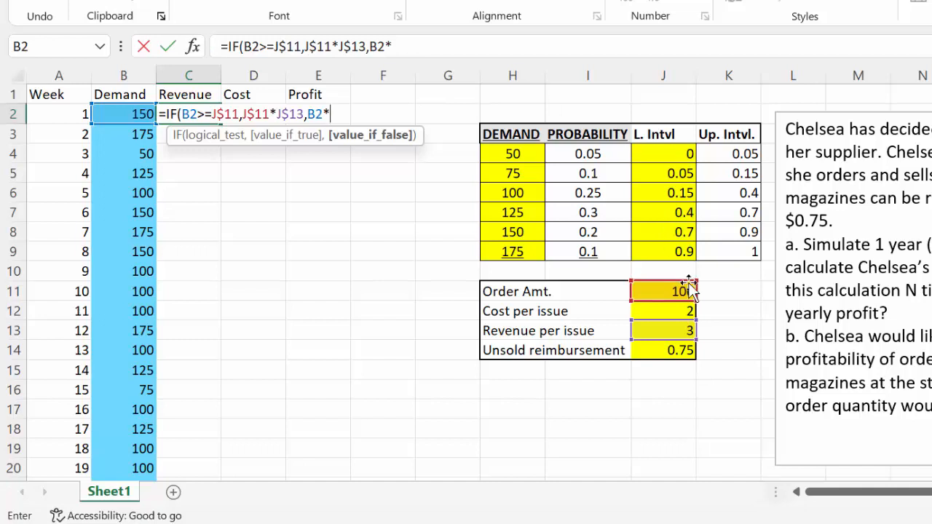
click(632, 329)
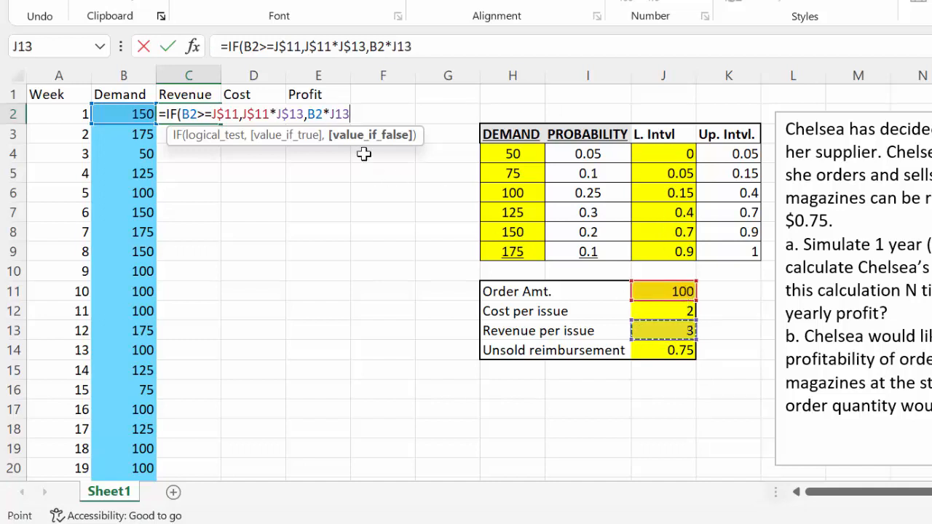
drag(351, 113, 333, 111)
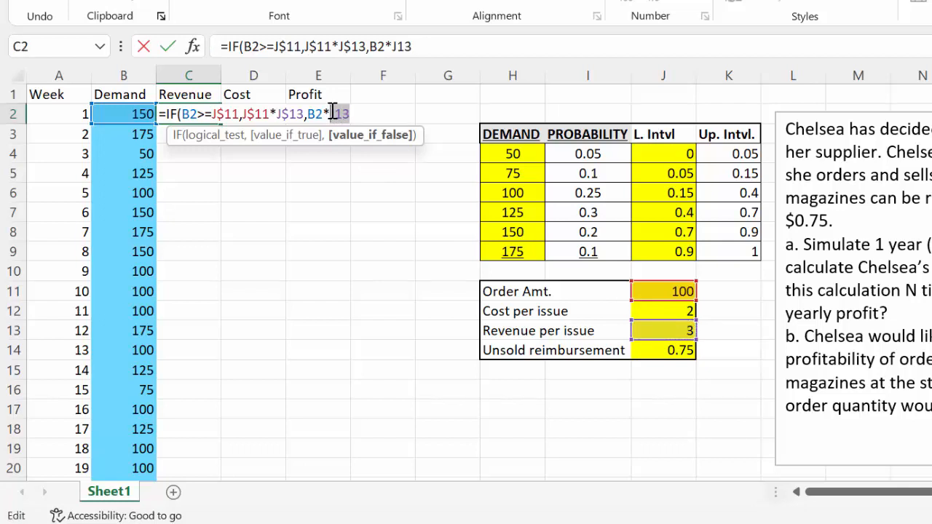
key(F4)
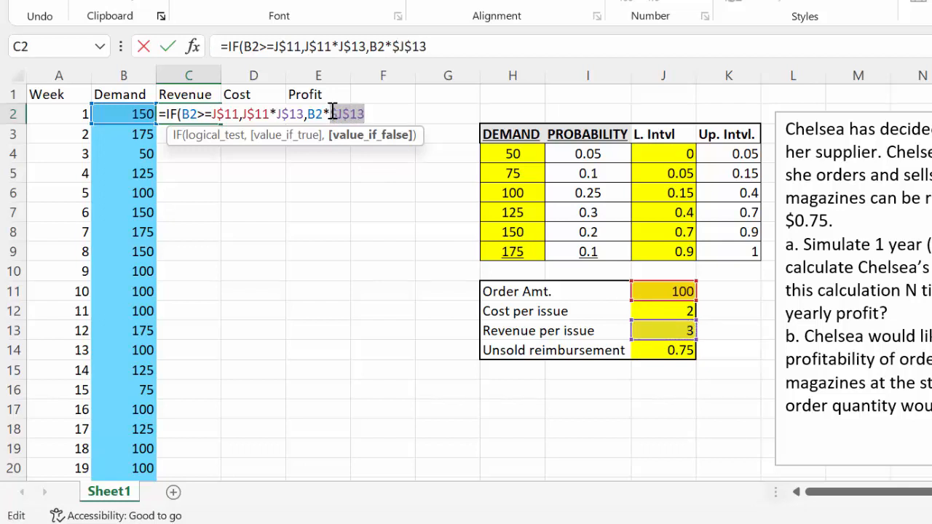
click(373, 114)
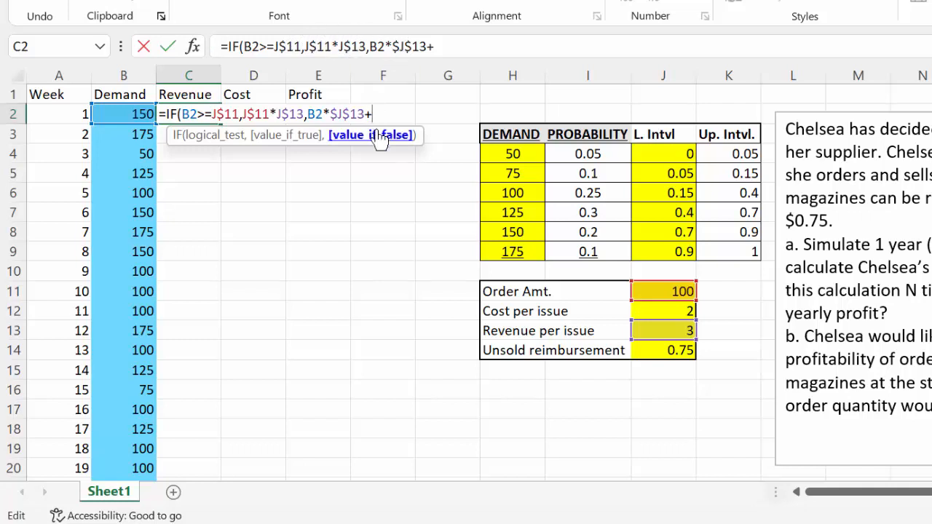
- Add the unsold-copies term ($J$11-B2)* to the value if false of the C2 formula
click(446, 46)
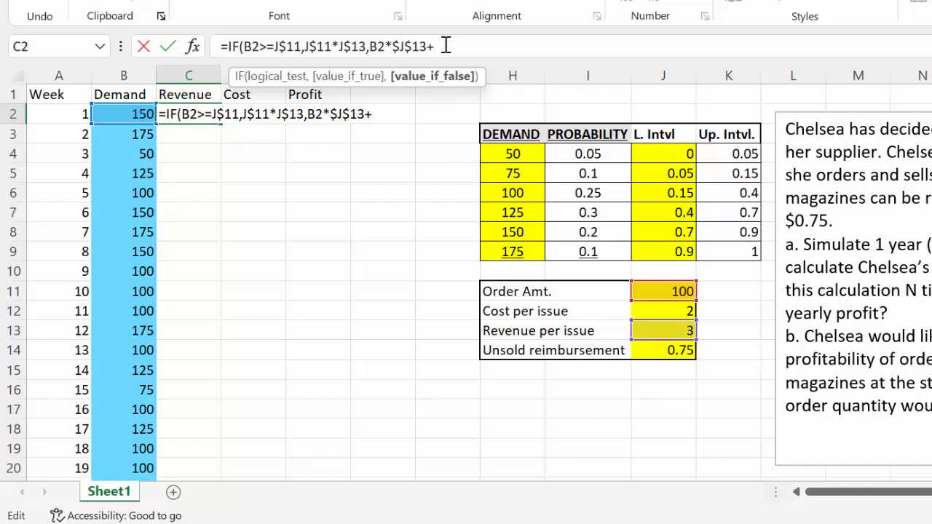
text(()
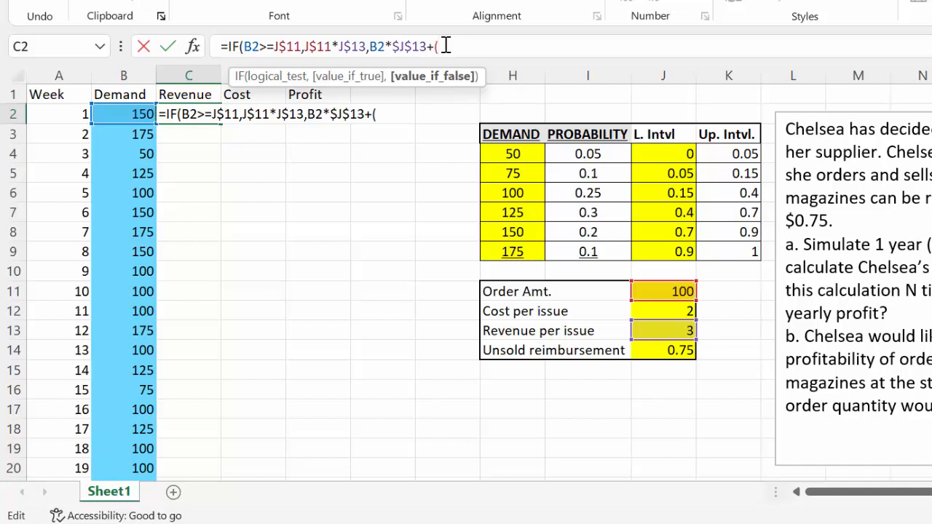
click(658, 293)
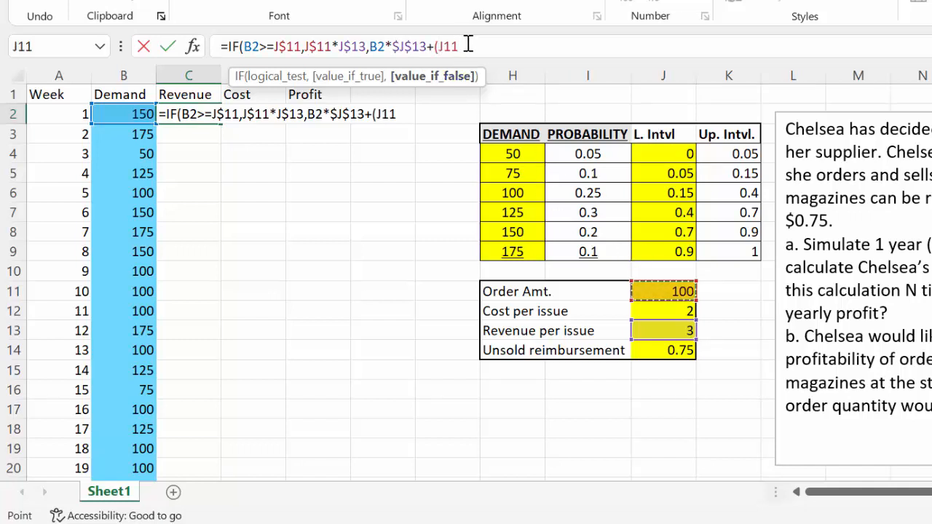
drag(456, 46, 444, 45)
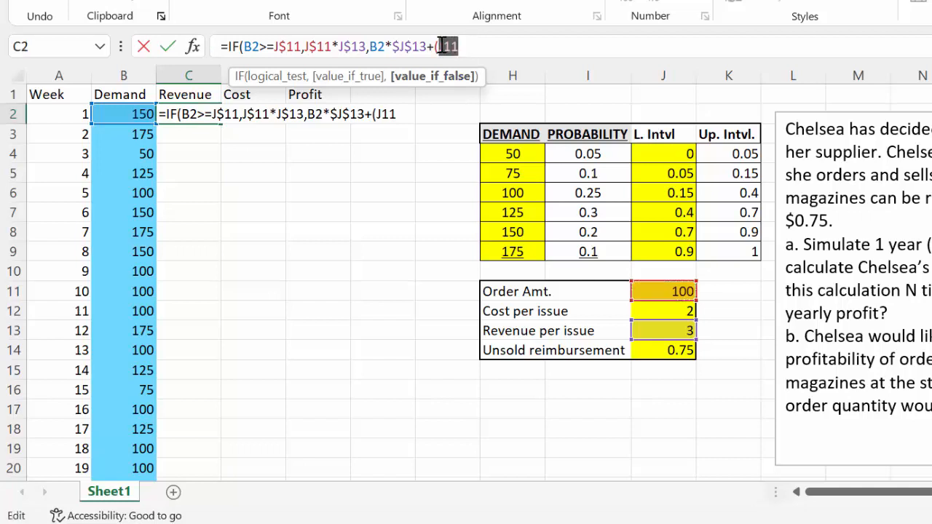
key(F4)
click(493, 48)
text(-)
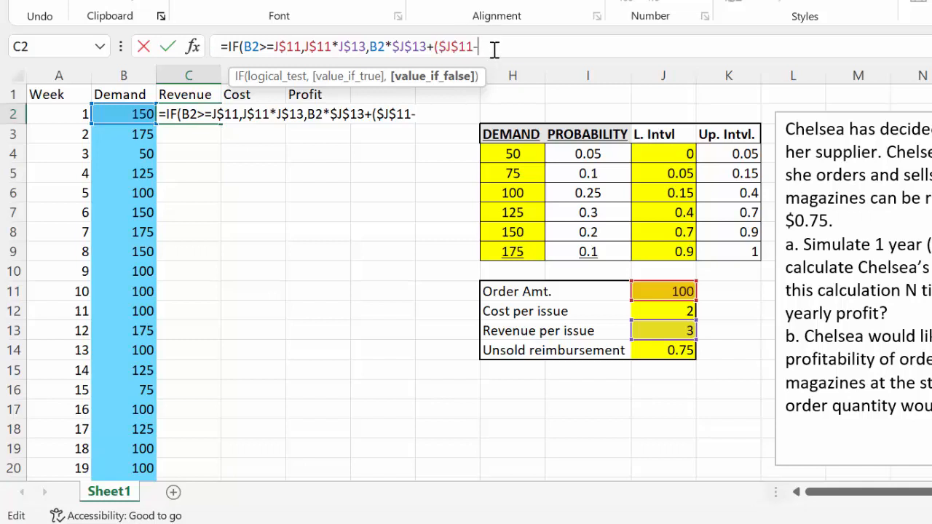
click(129, 110)
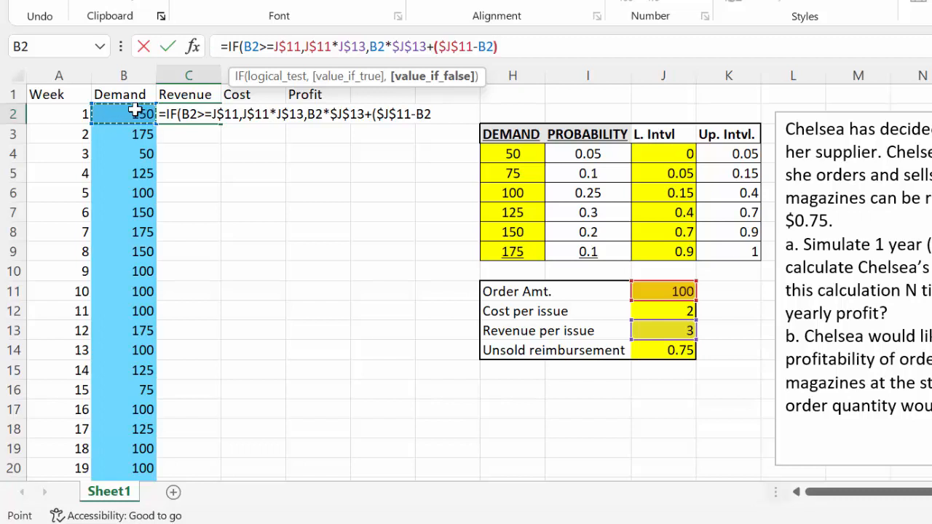
text()*)
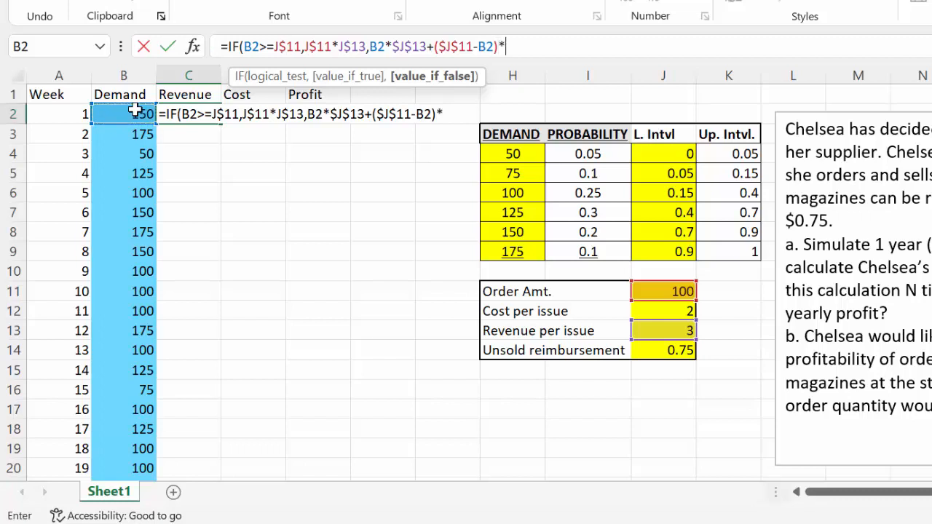
- Complete the C2 revenue formula by multiplying the unsold copies by the locked reimbursement $J$14 and closing the IF
click(668, 352)
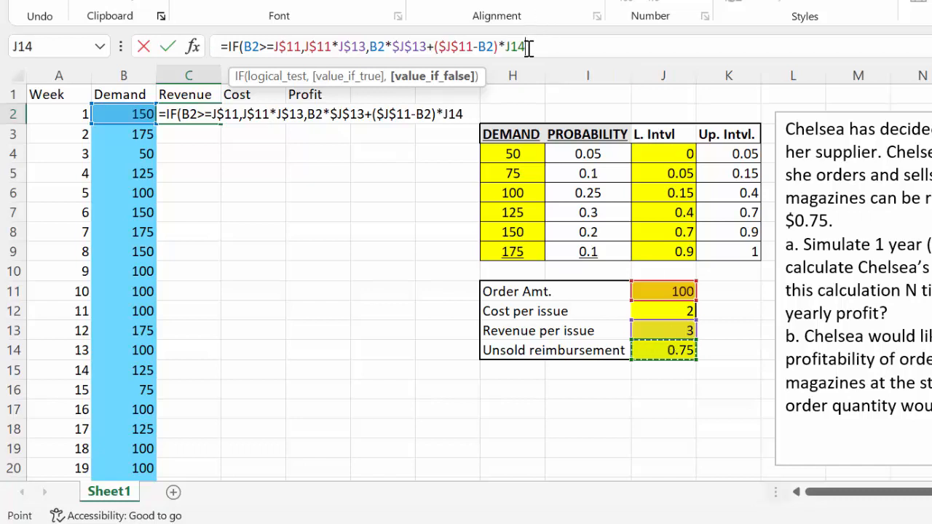
drag(525, 47, 508, 53)
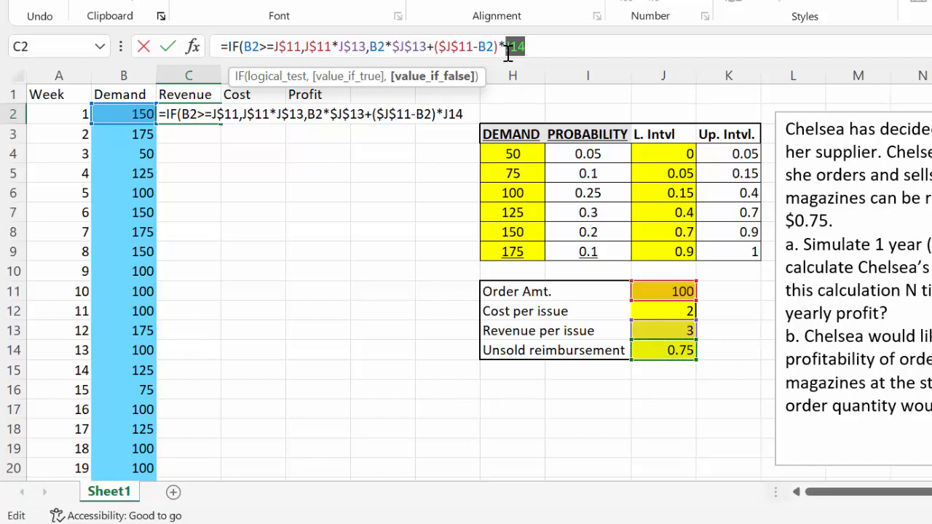
key(F4)
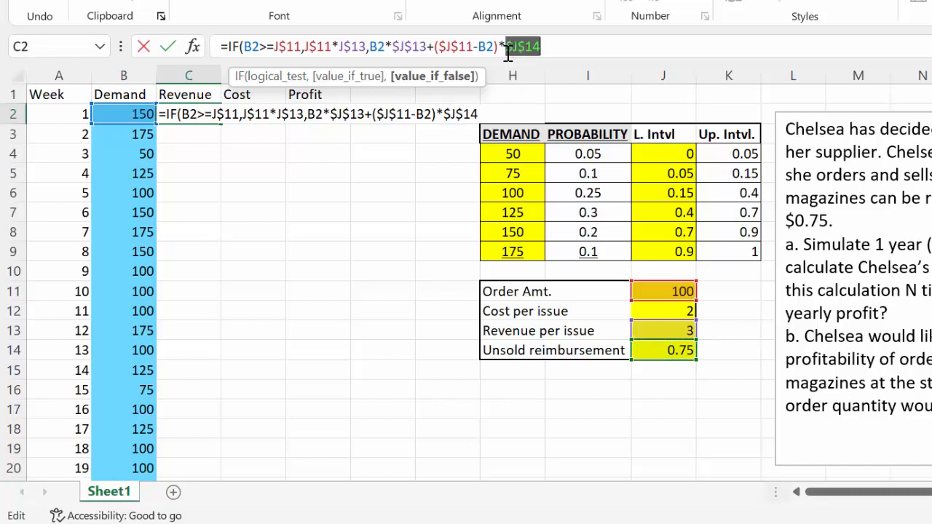
click(553, 45)
text())
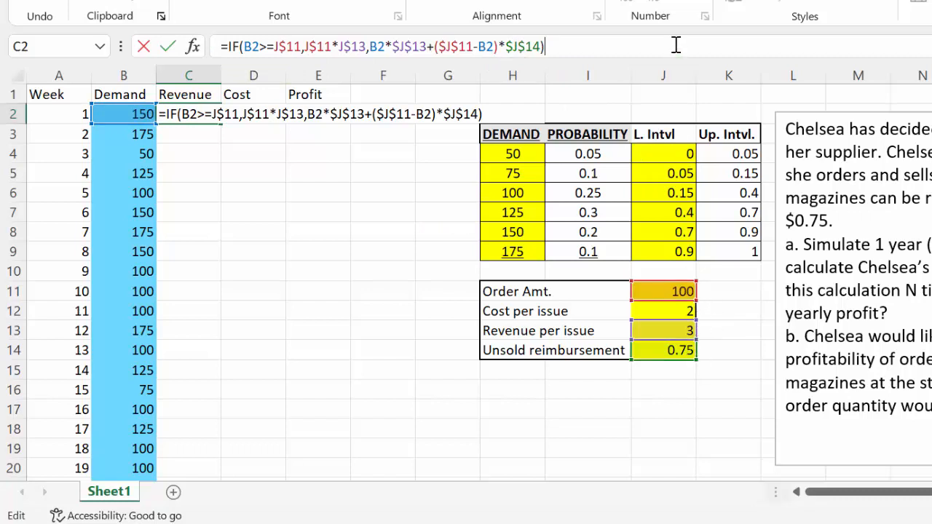
key(Return)
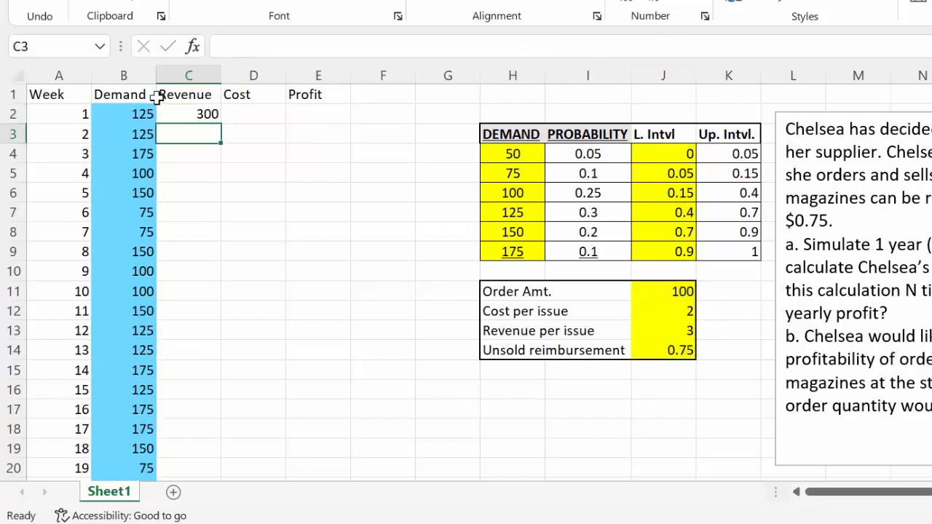
- Fill the week 1 revenue formula in C2 down the Revenue column for all 52 weeks
click(184, 113)
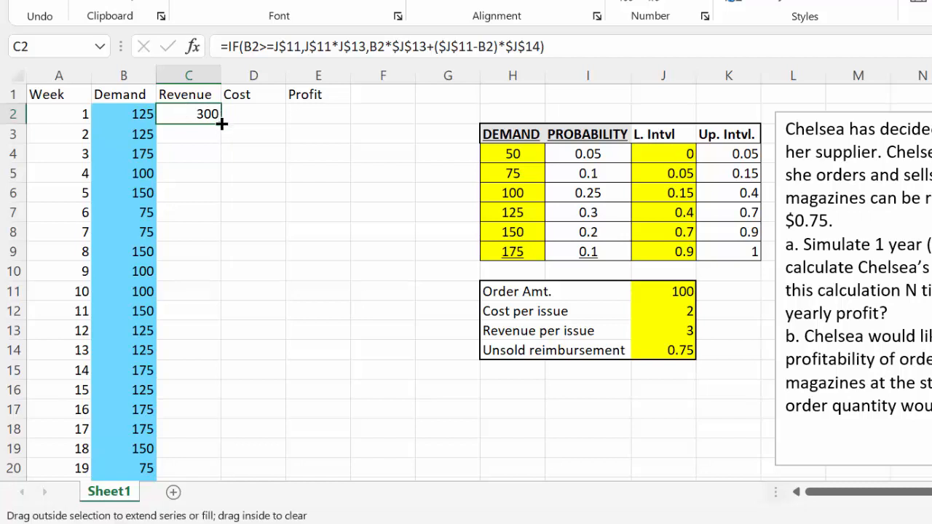
double_click(221, 122)
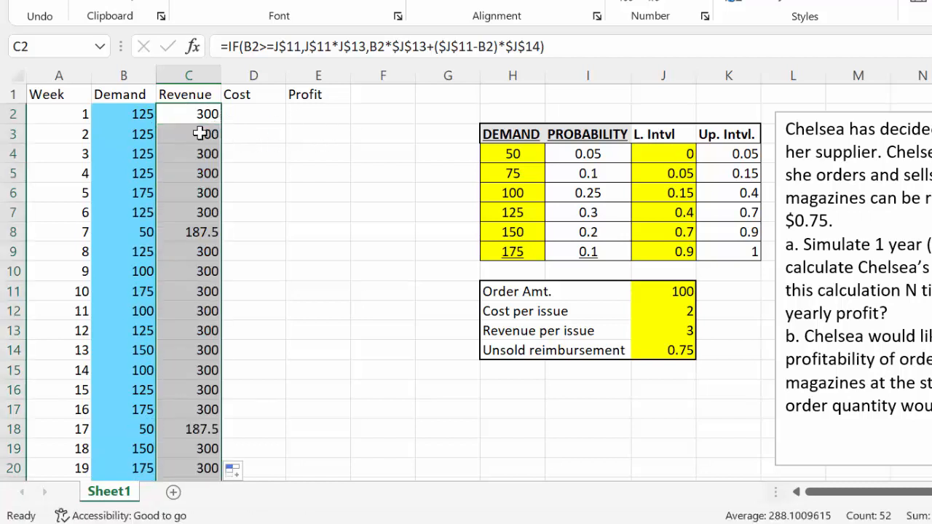
- Check the weekly demands against their revenues, using the order amount and revenue per issue for comparison
click(123, 118)
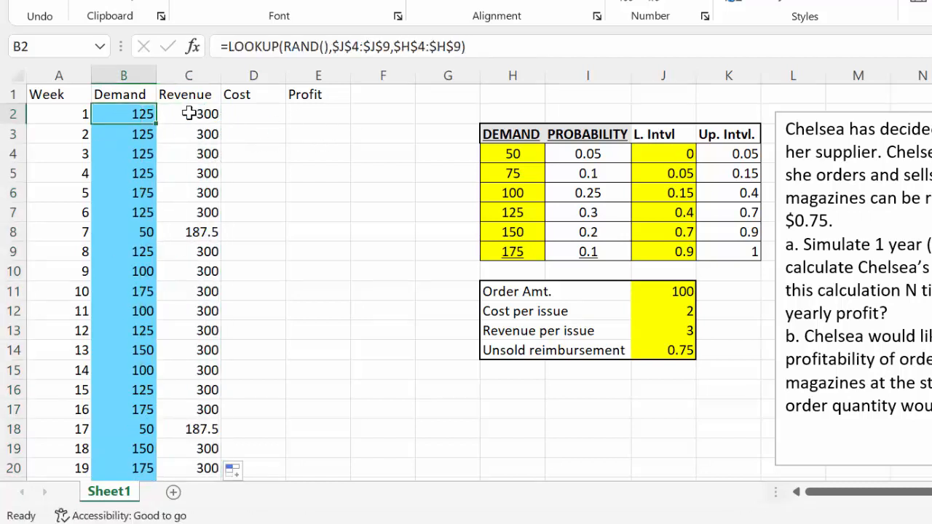
click(141, 132)
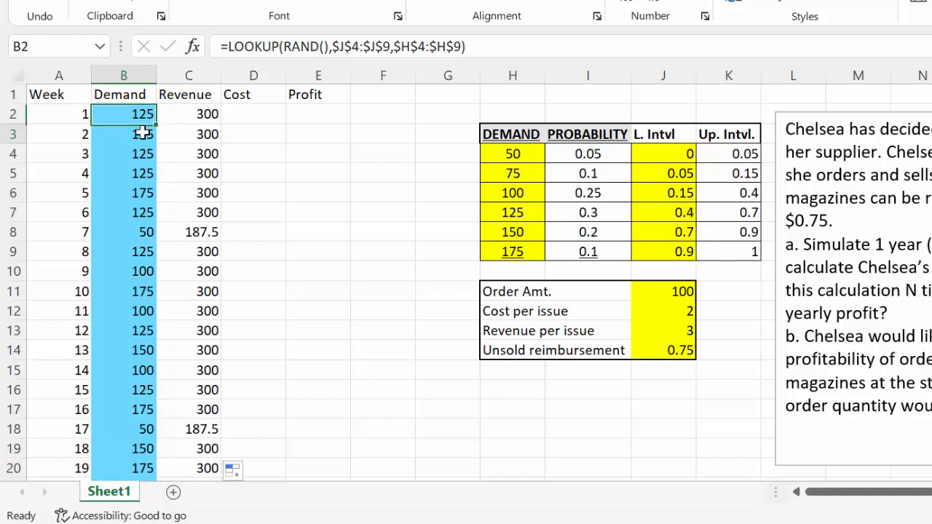
click(140, 155)
click(140, 174)
click(142, 193)
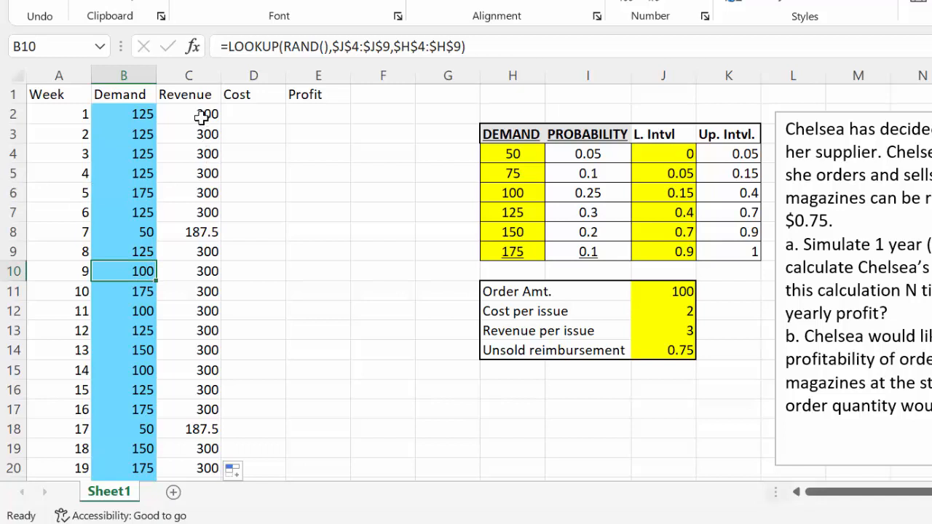
drag(203, 117, 209, 206)
click(208, 208)
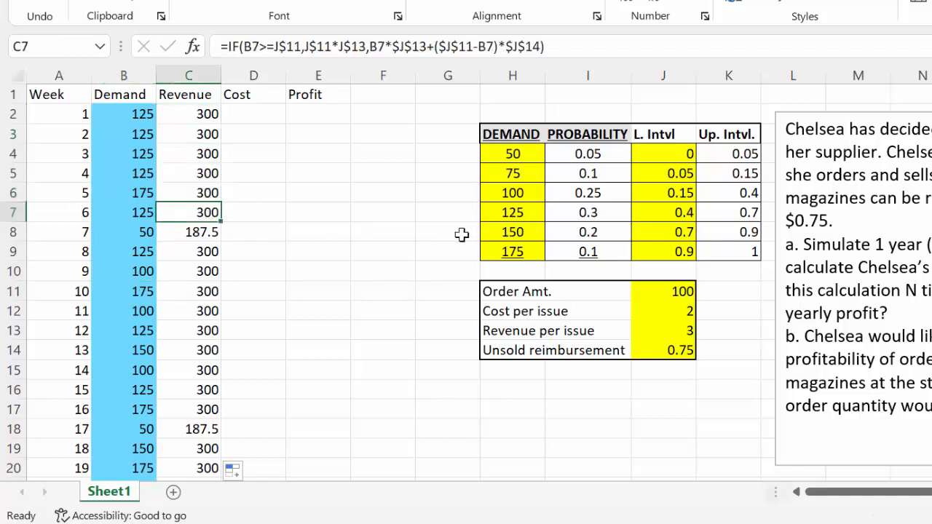
click(651, 300)
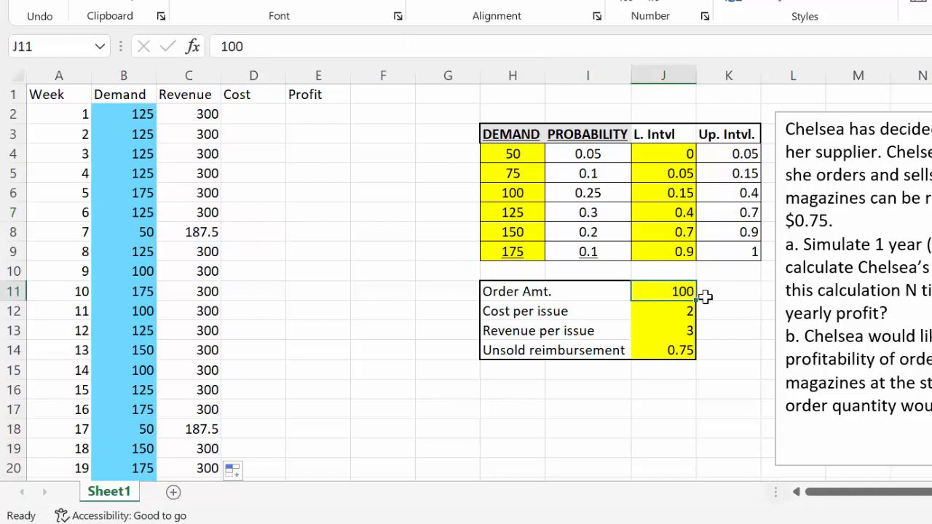
click(678, 330)
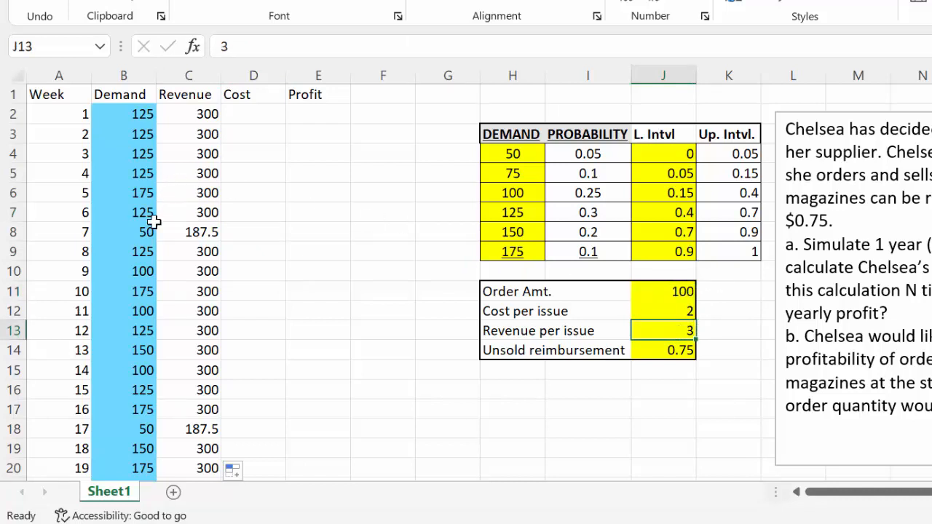
click(151, 255)
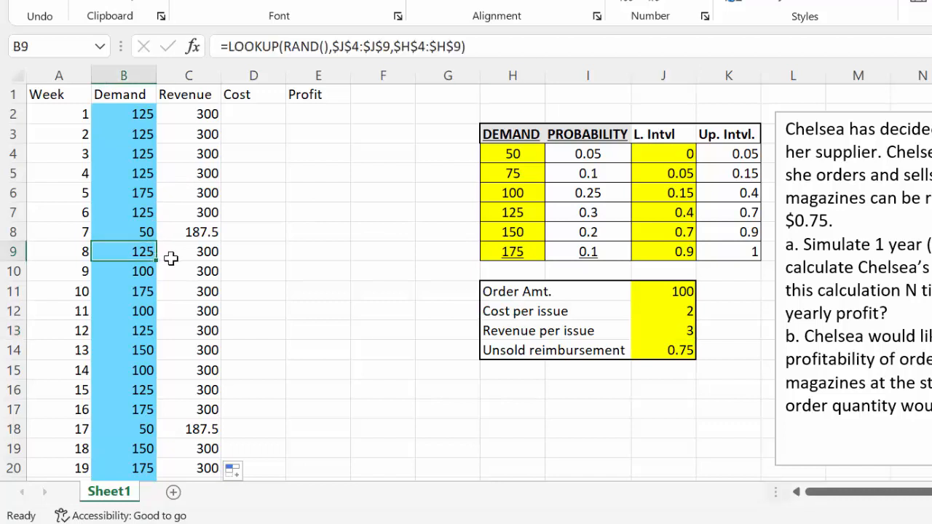
click(150, 293)
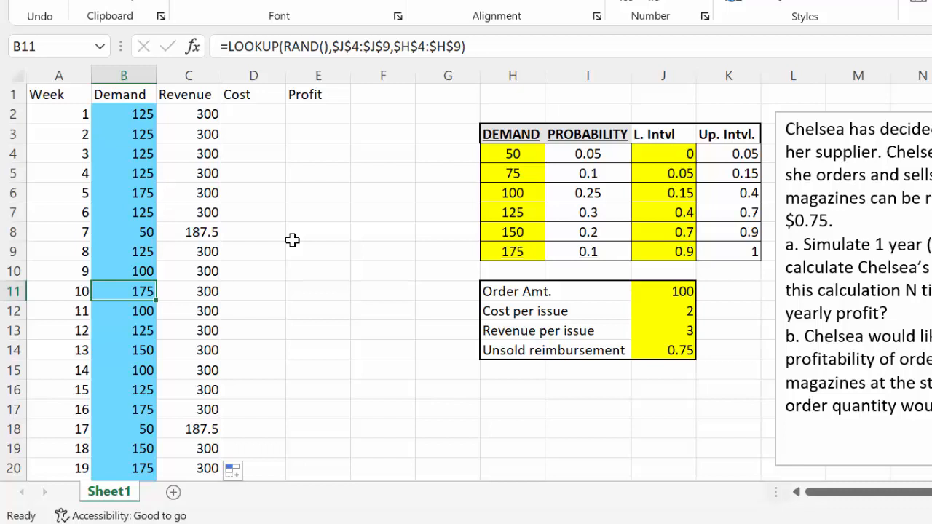
click(143, 463)
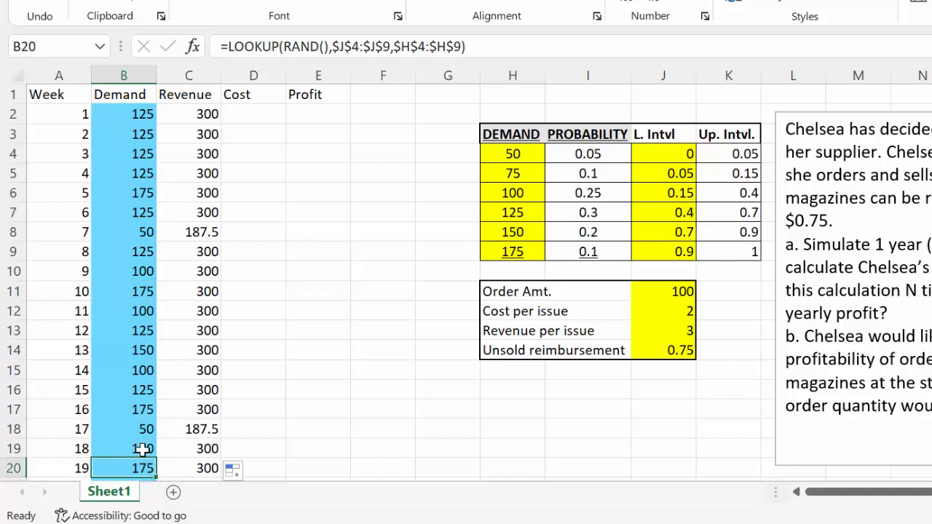
click(139, 449)
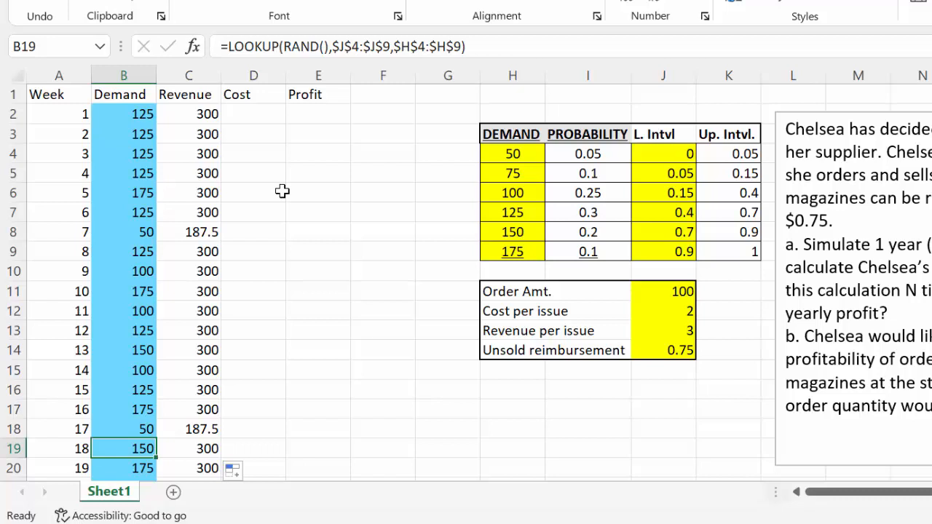
click(131, 231)
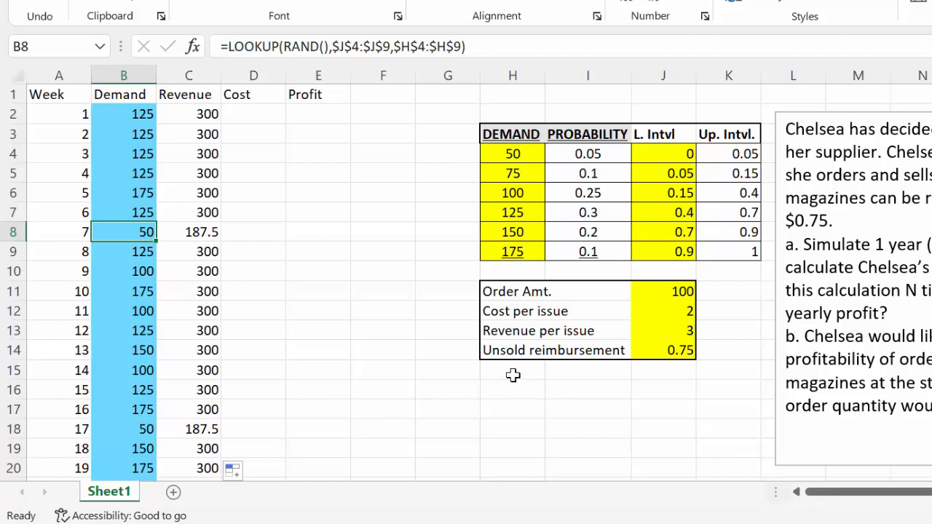
- Enter the check calculation =50*3+50*0.75 in E8 and compare it with the revenue of a week with a demand of 50
click(302, 231)
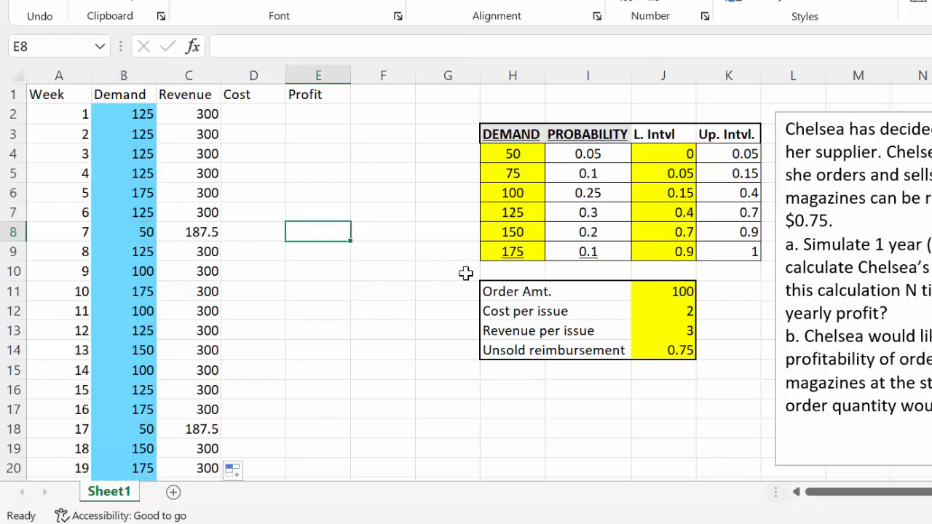
text(=)
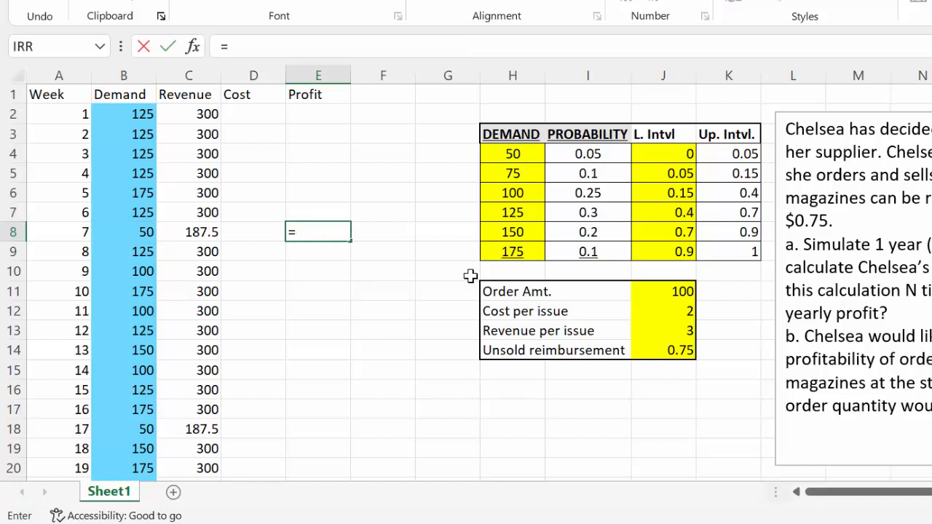
text(50*3+()
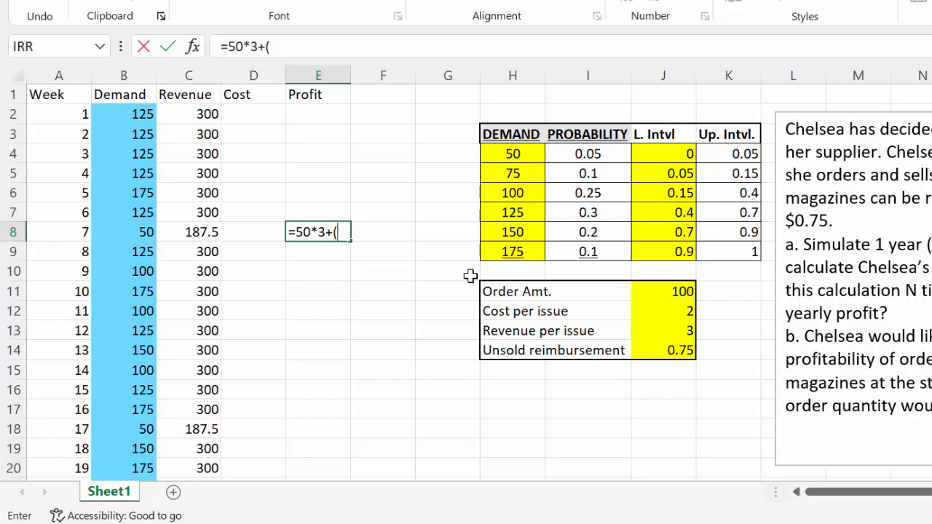
text(50)
key(BackSpace)
key(BackSpace)
key(BackSpace)
key(BackSpace)
text(50*0.75)
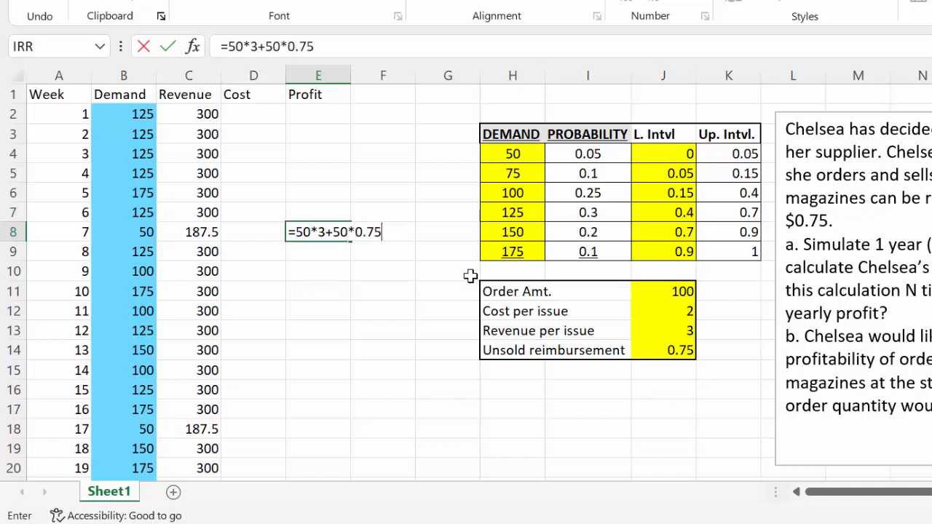
key(Return)
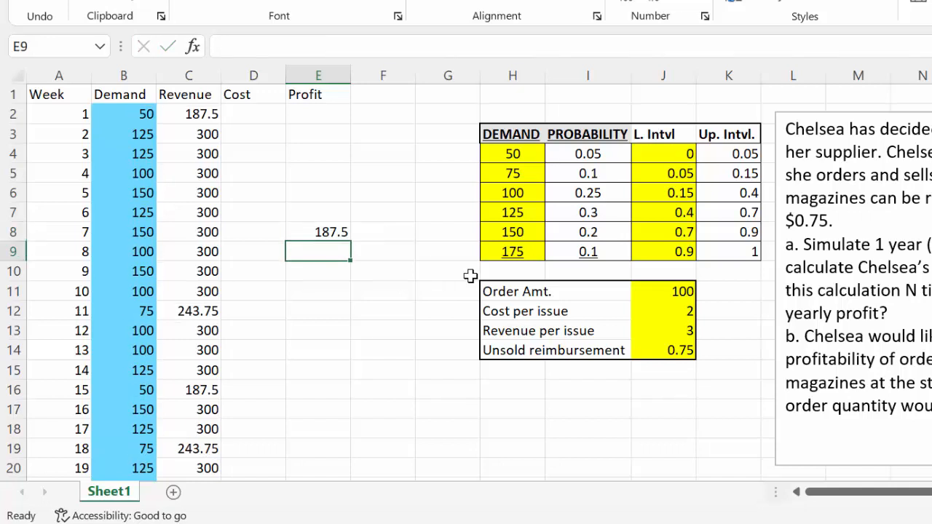
drag(129, 389, 184, 388)
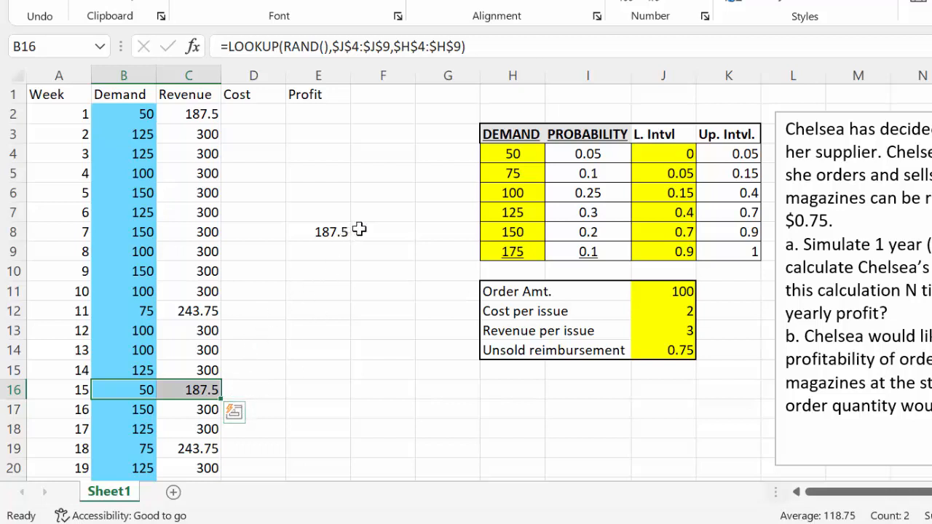
click(321, 232)
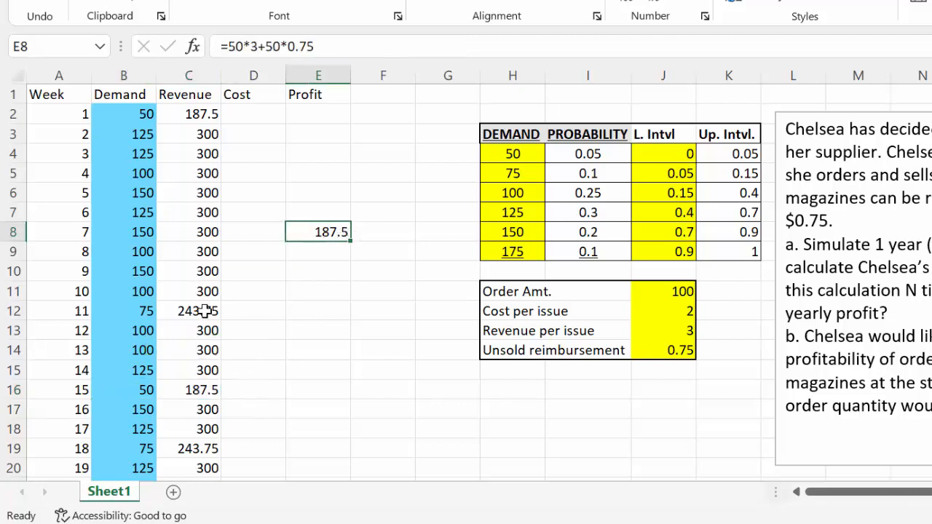
- Change the check calculation in E8 to =75*3+25*0.75 for a week with a demand of 75
double_click(342, 232)
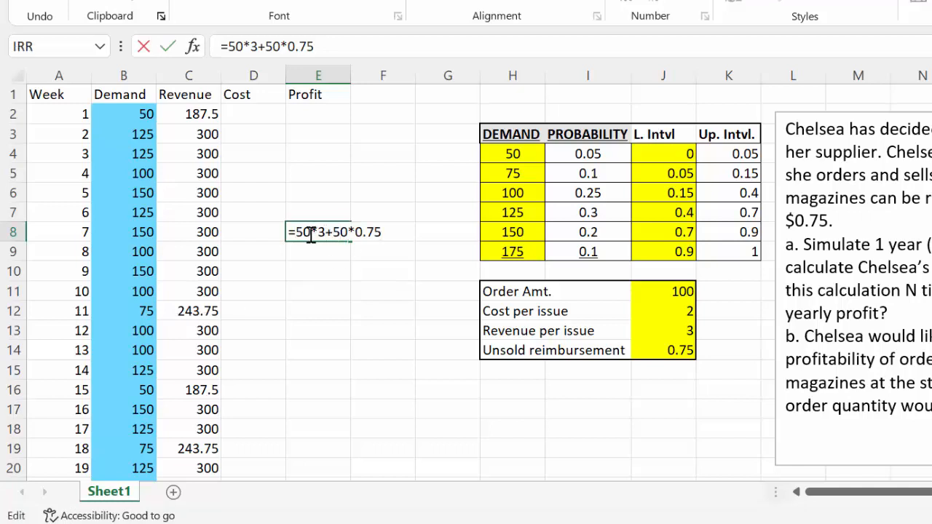
drag(311, 233, 298, 232)
text(75)
drag(349, 233, 335, 235)
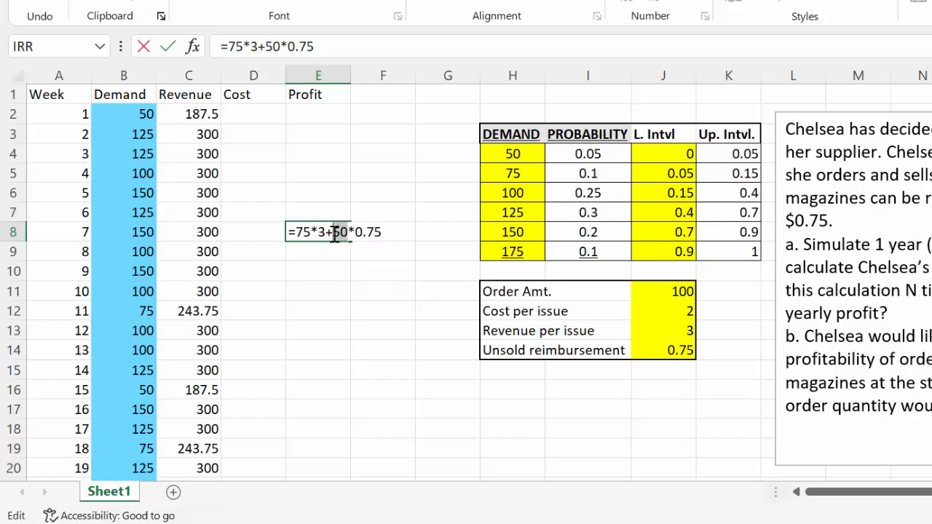
text(25)
click(385, 232)
key(Return)
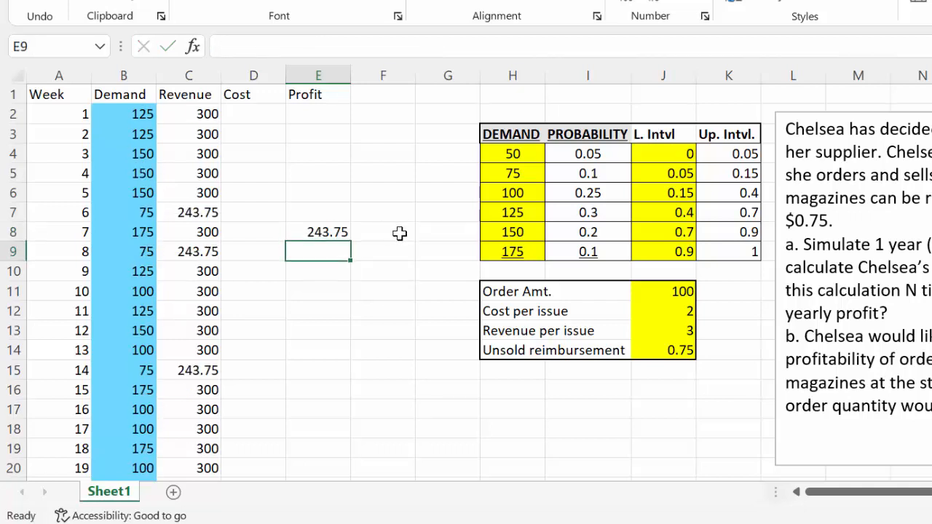
- Compare the check calculation with the revenue of weeks with a demand of 75, and clear it from E8
drag(124, 260, 195, 256)
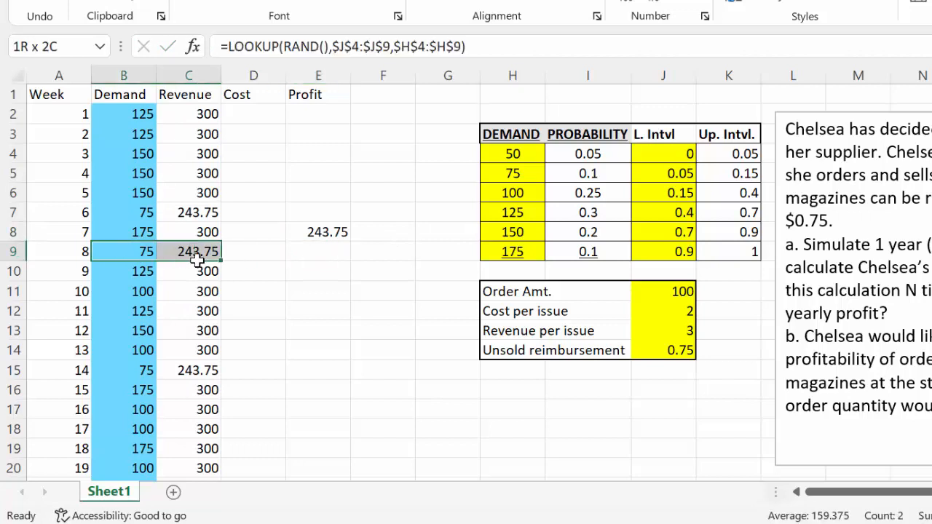
click(148, 213)
drag(148, 213, 252, 214)
click(252, 214)
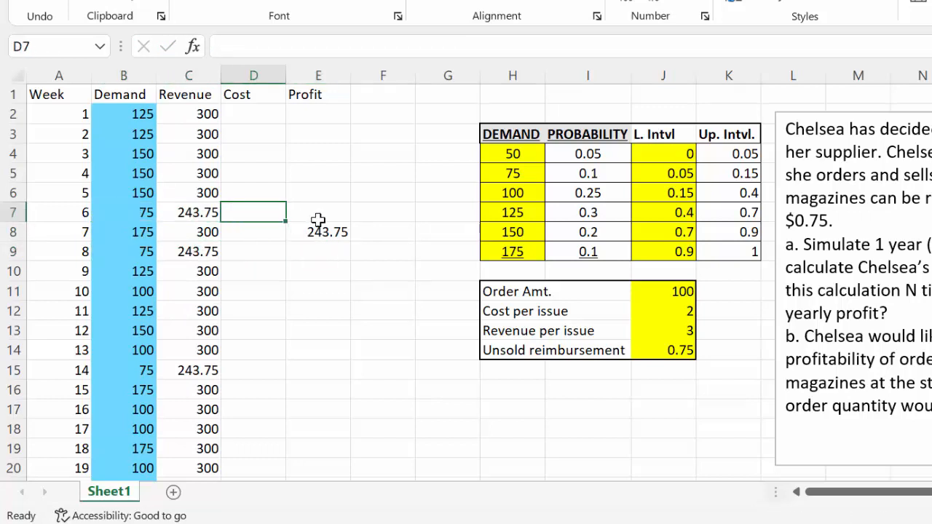
click(339, 232)
key(Delete)
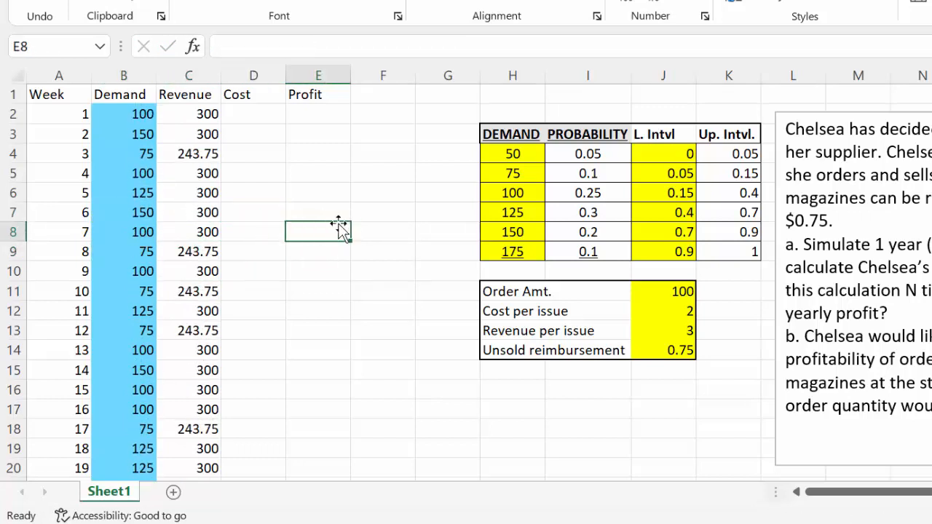
- Enter the week 1 cost in D2 as order amount times cost per issue with absolute references, =$J$11*$J$12
click(253, 114)
text(=)
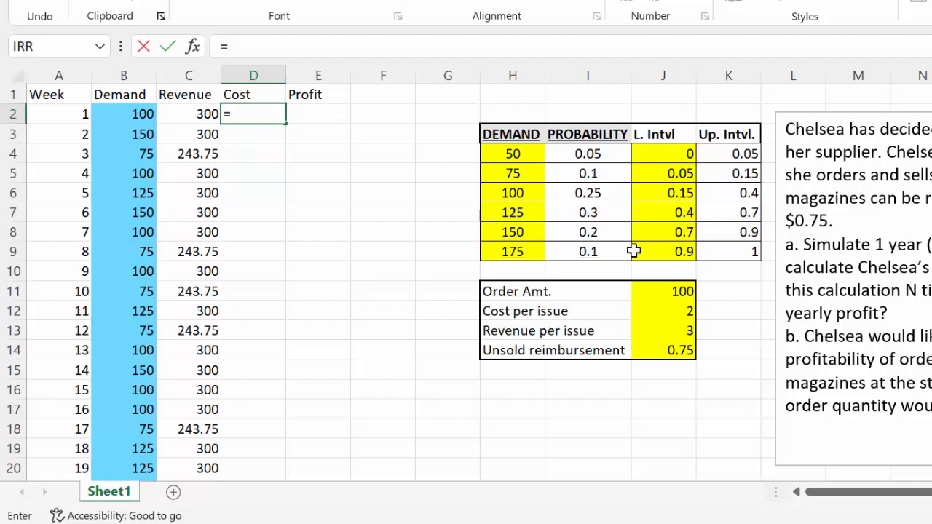
click(661, 294)
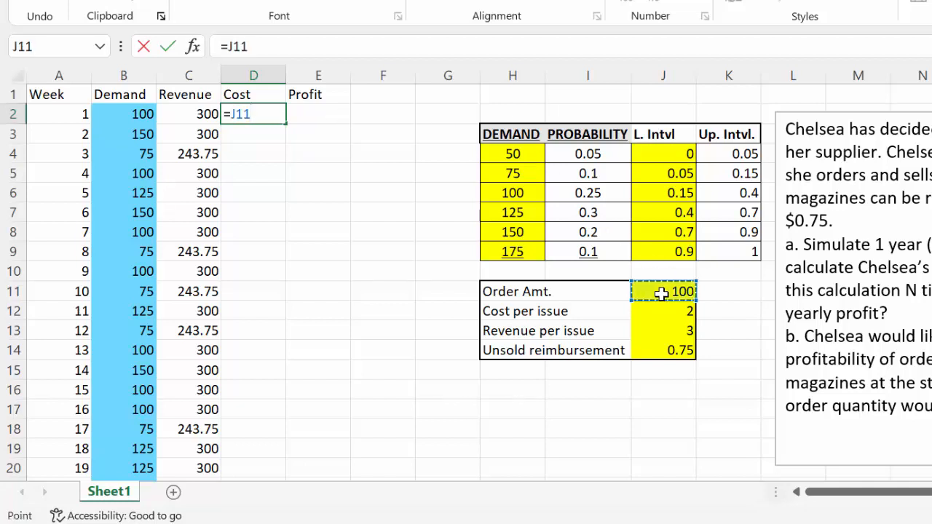
text(*)
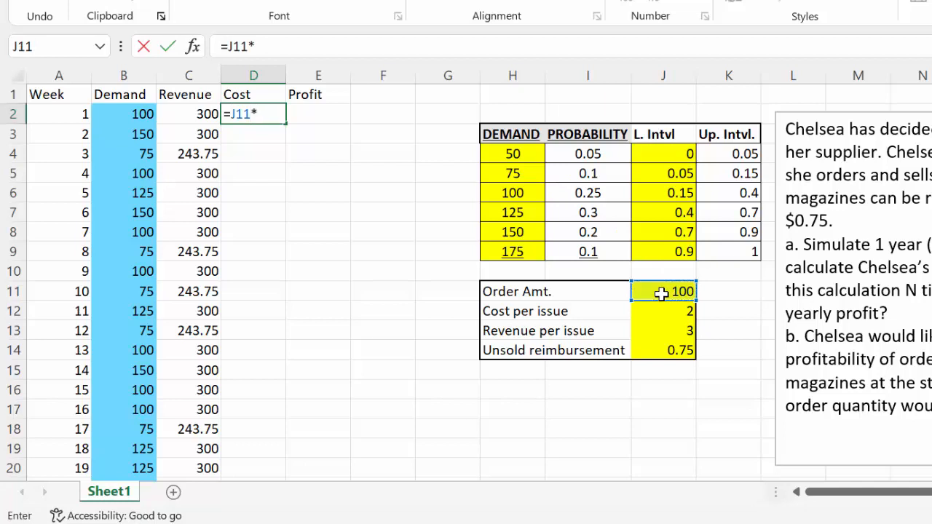
click(663, 313)
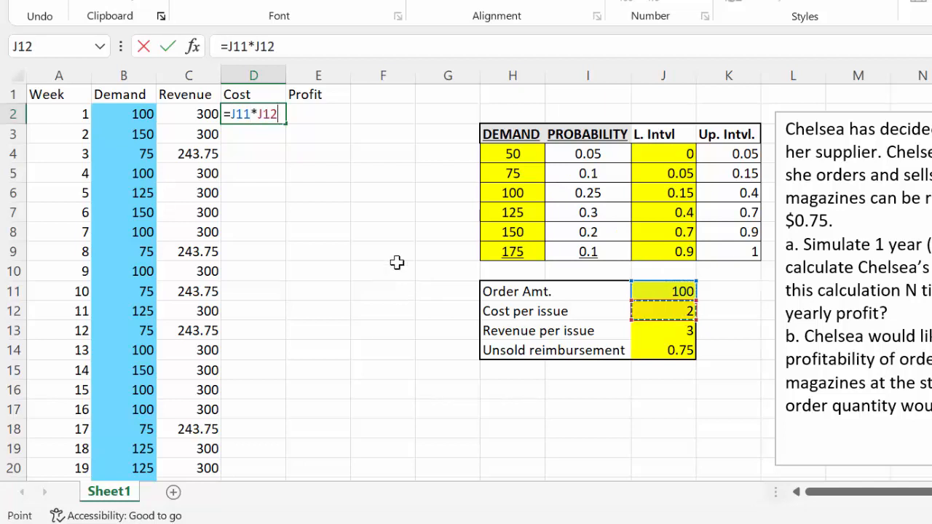
drag(282, 114, 231, 116)
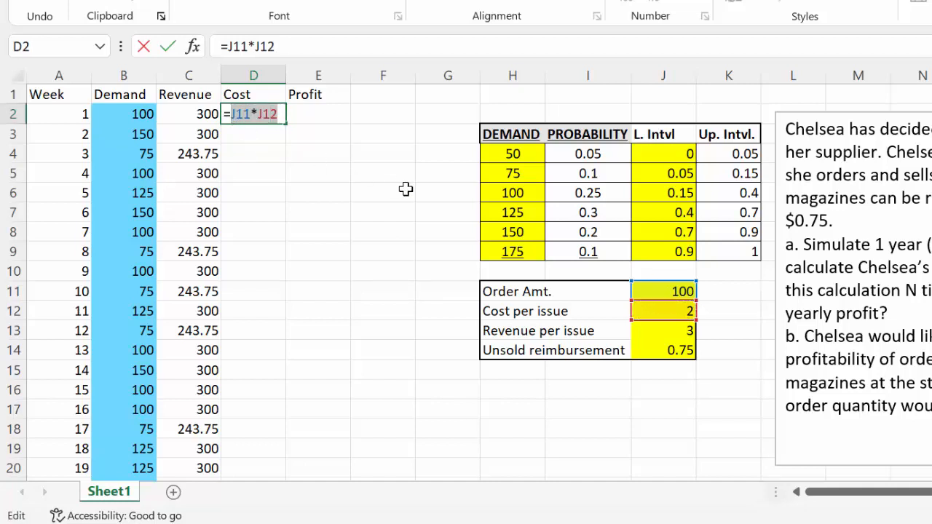
key(F4)
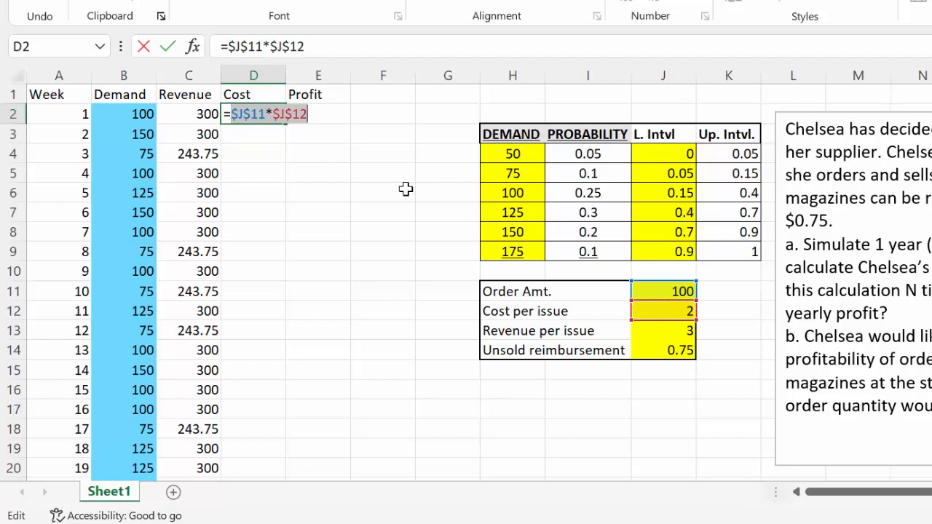
key(Return)
- Fill the cost formula in D2 down the Cost column for all 52 weeks and check it against the order inputs
click(259, 114)
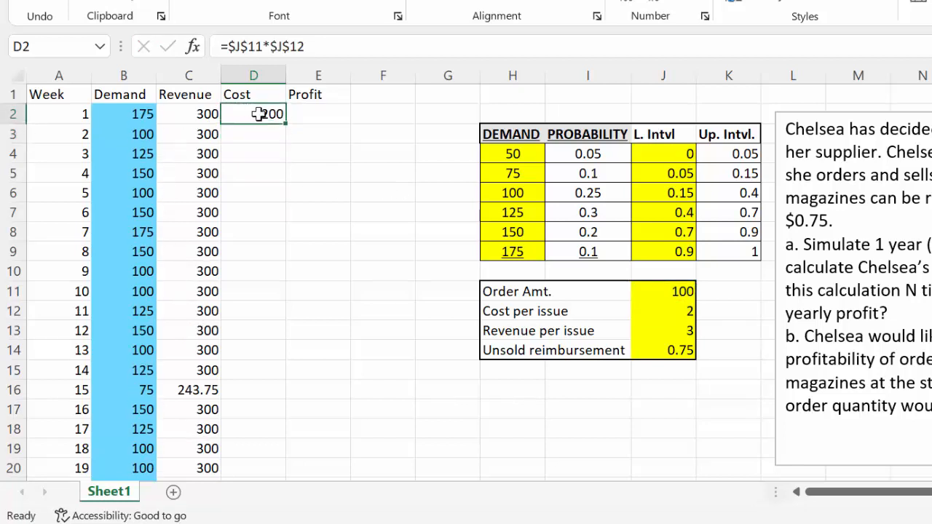
double_click(286, 123)
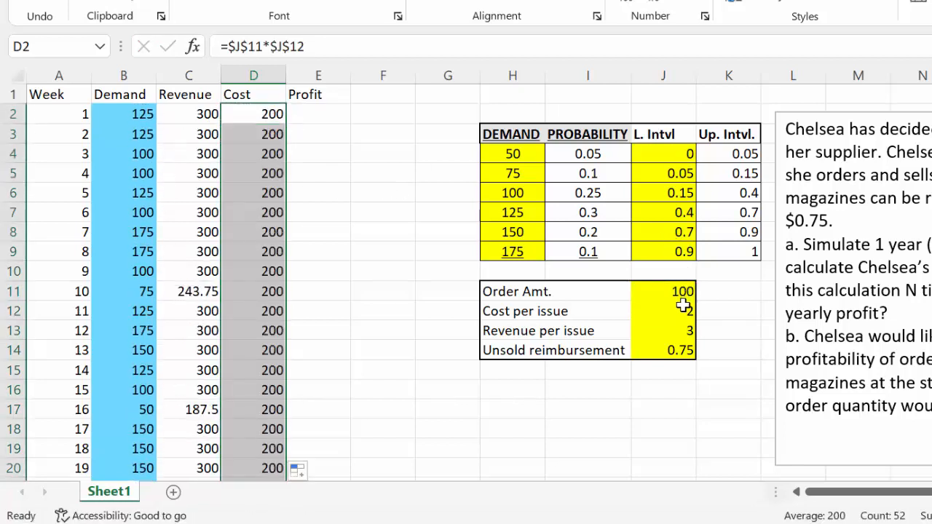
click(683, 306)
click(683, 292)
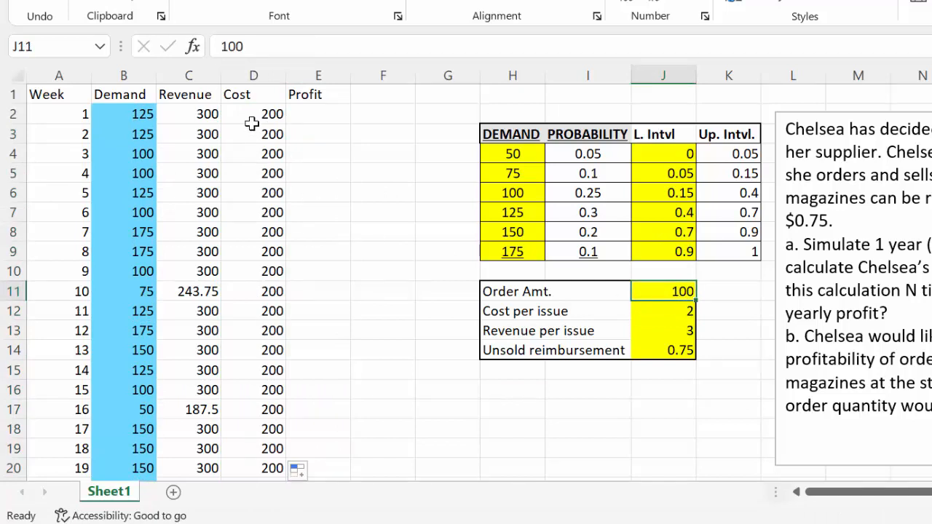
- Enter the week 1 profit in E2 as revenue minus cost, =C2-D2, and fill it down the Profit column for all 52 weeks
click(321, 112)
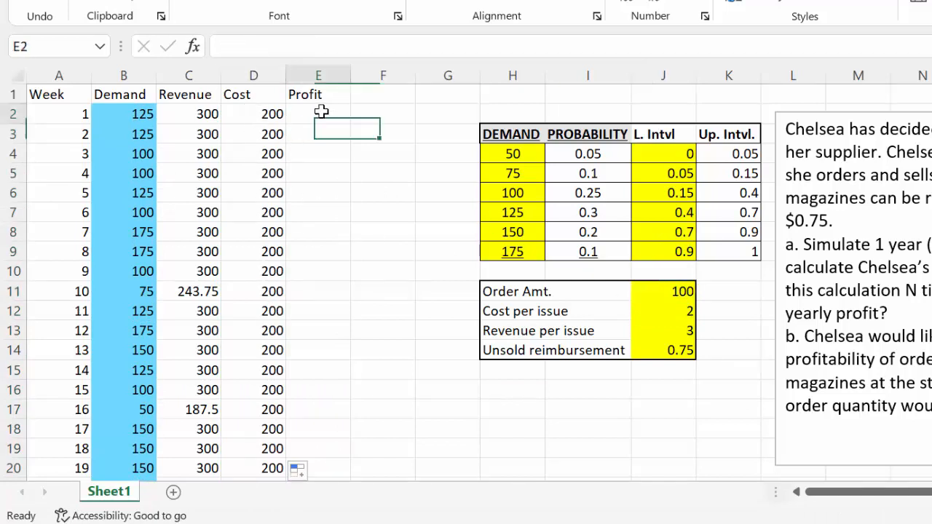
text(=)
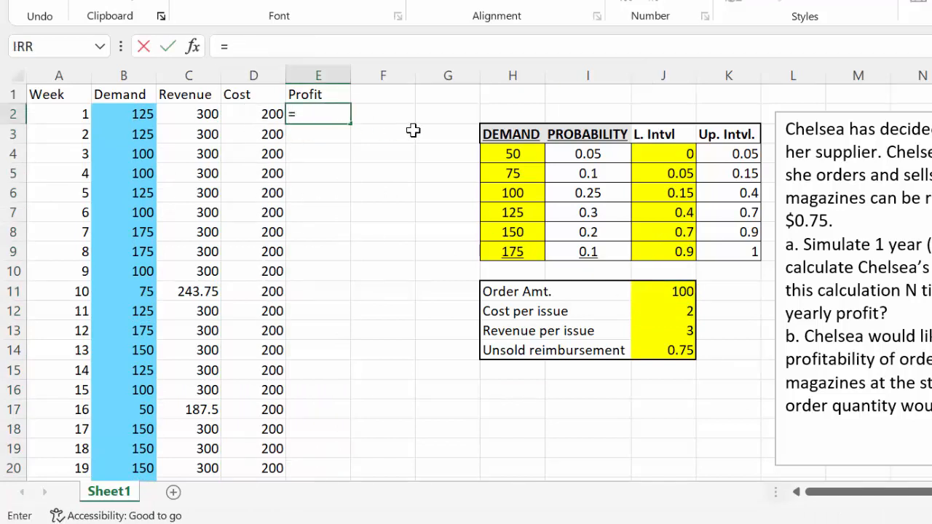
click(190, 114)
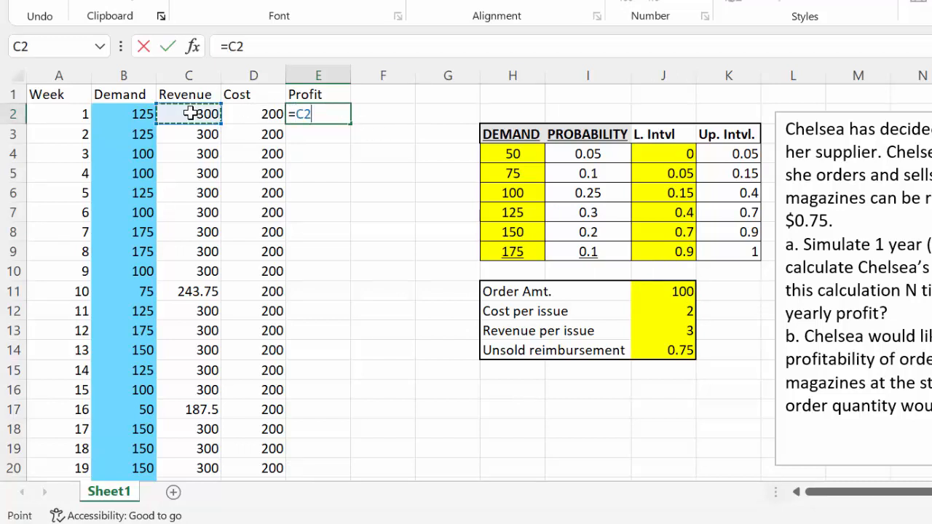
text(-)
click(237, 113)
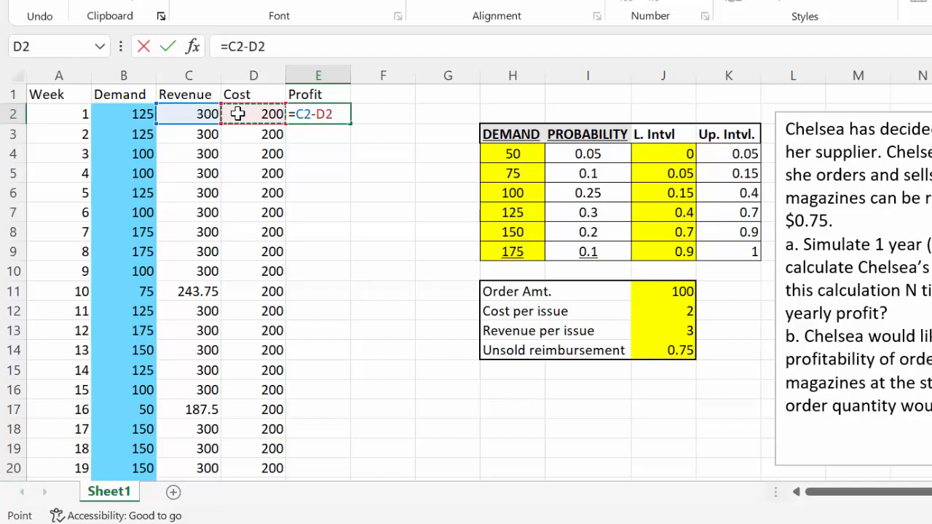
key(Return)
click(331, 115)
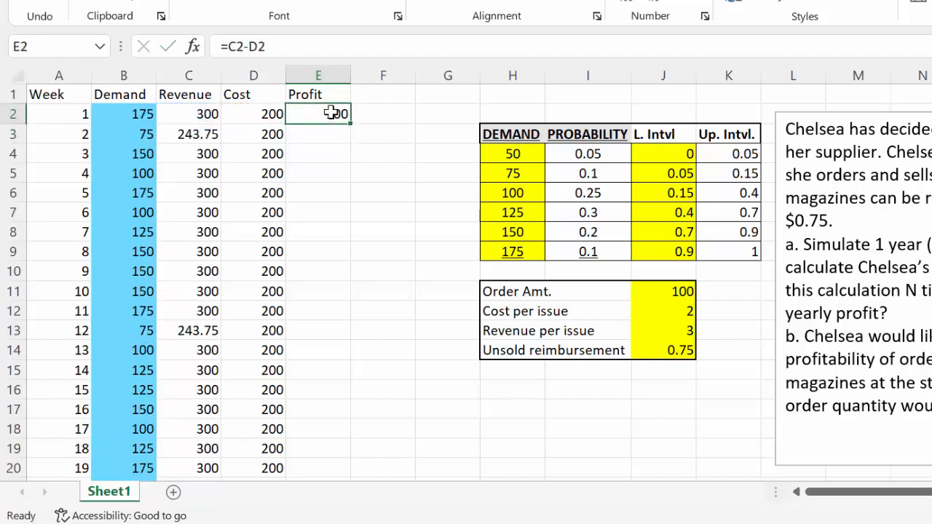
double_click(354, 126)
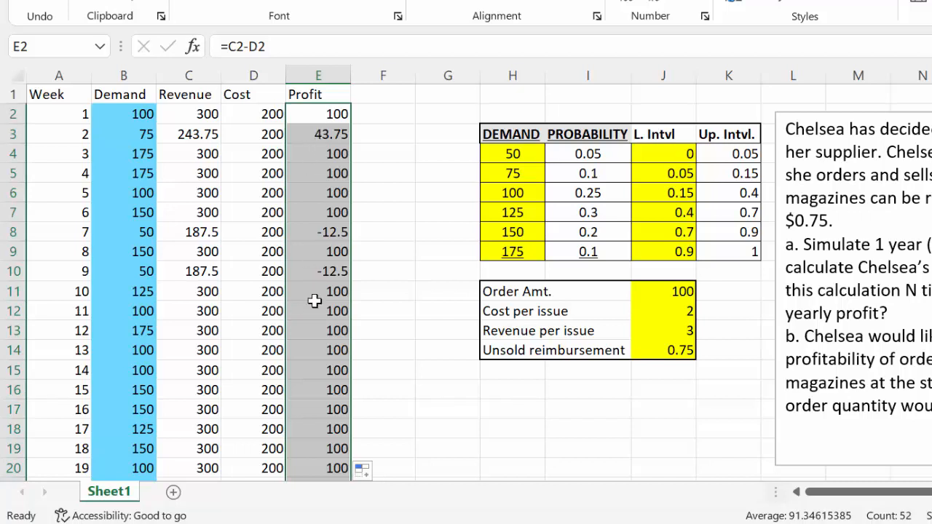
- Format the filled Profit values as Currency with the $ symbol and two decimal places
right_click(317, 233)
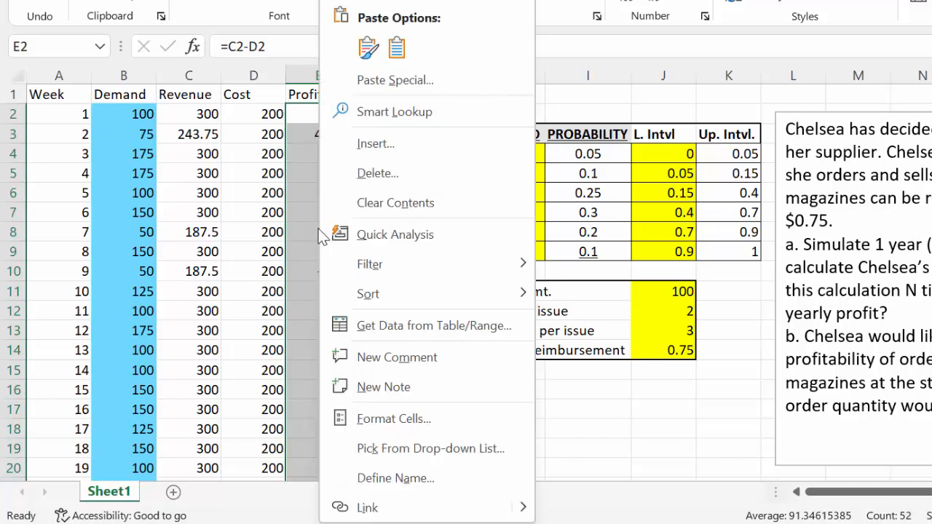
click(362, 426)
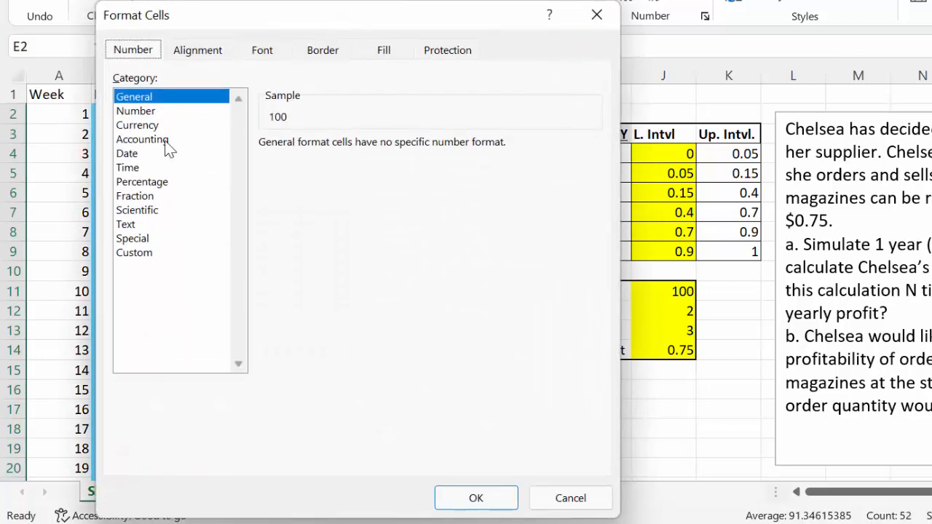
click(157, 127)
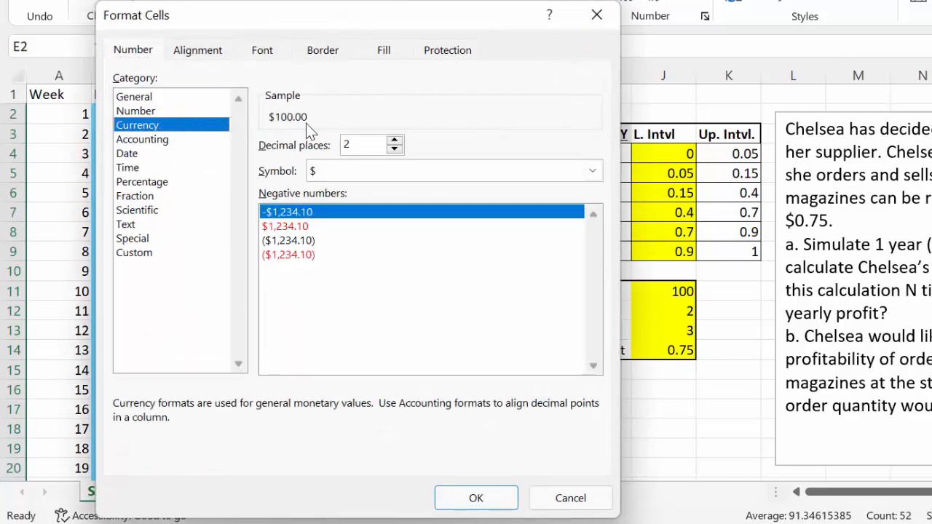
click(497, 500)
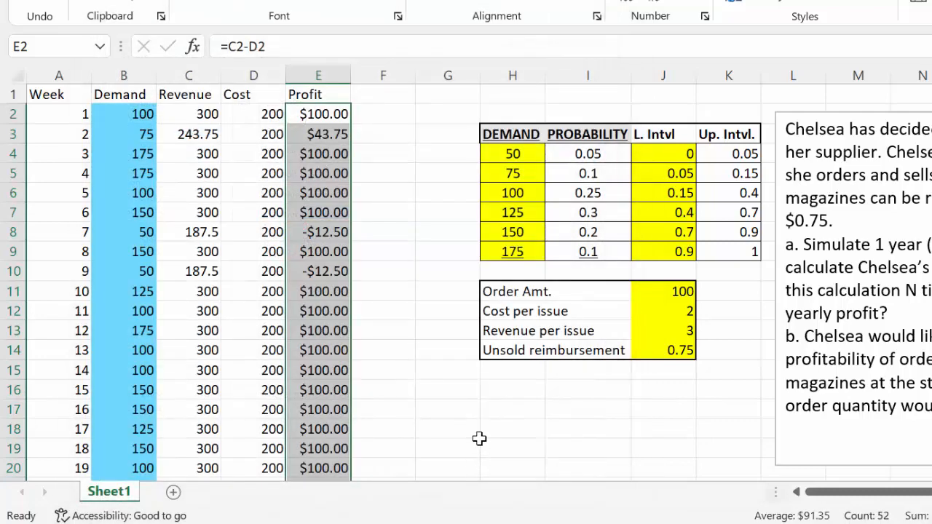
- Compare demand, revenue, cost and profit for weeks 7, 2 and 1 to check the profit at different demand levels
click(114, 232)
drag(150, 231, 335, 235)
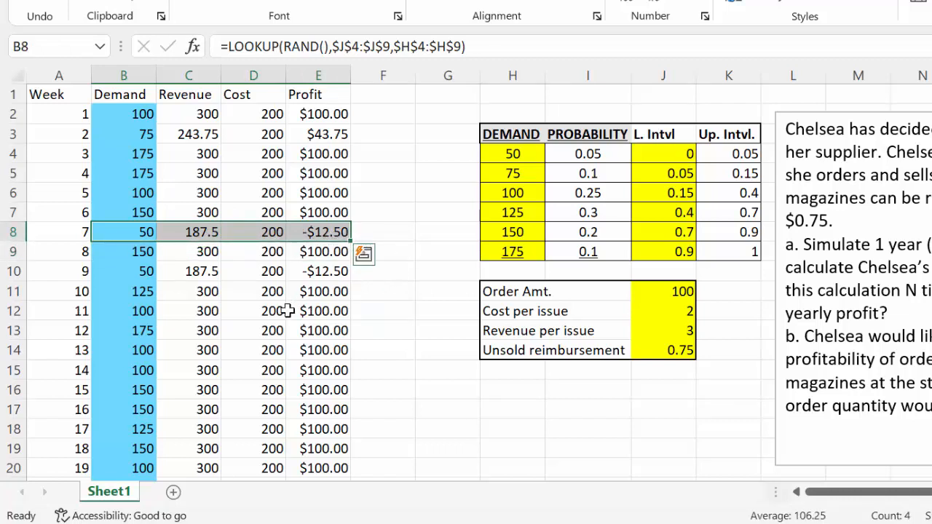
click(139, 134)
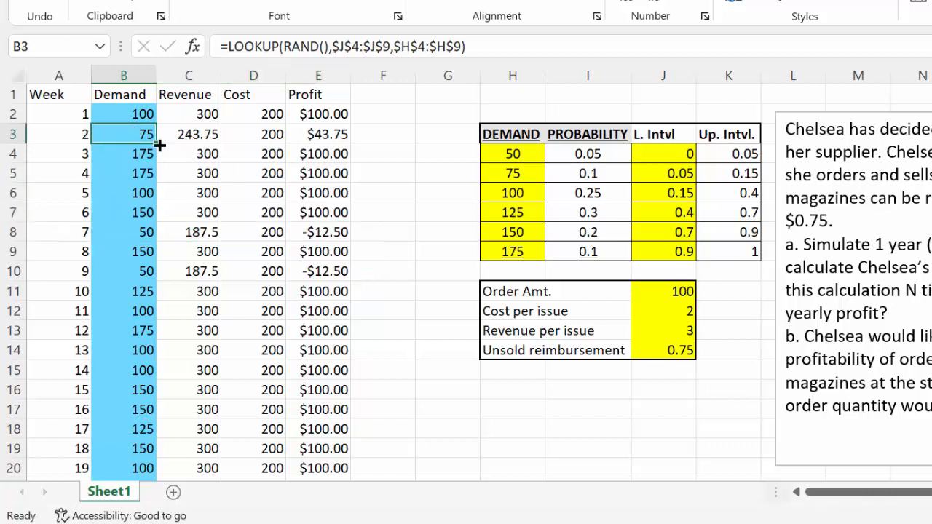
click(326, 133)
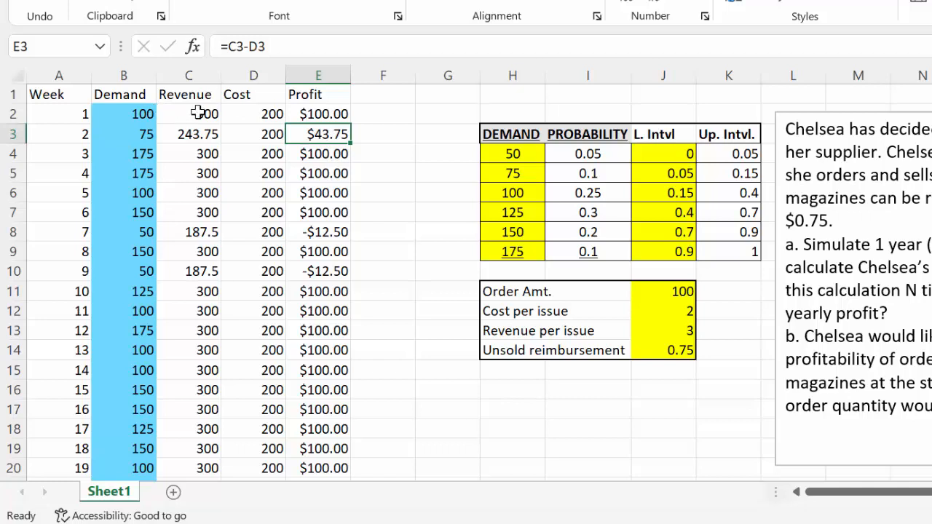
click(329, 115)
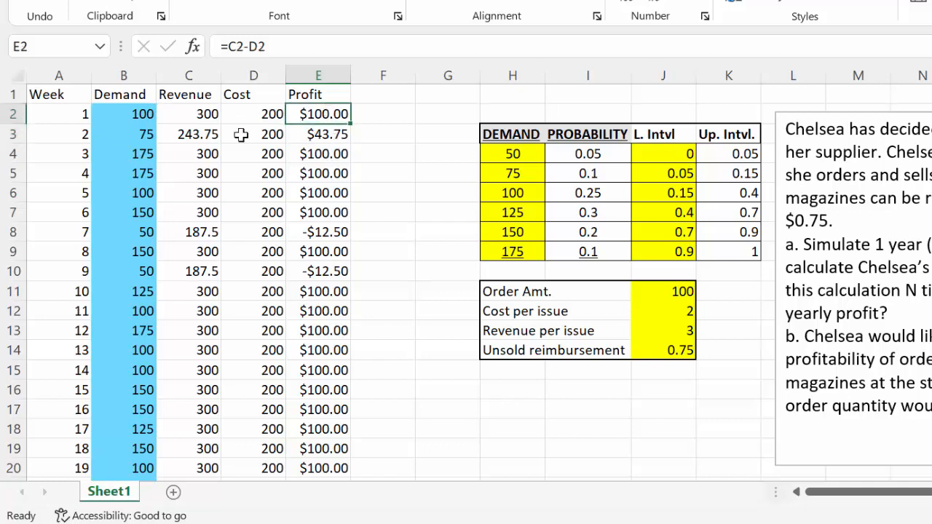
click(149, 115)
click(298, 116)
- Enter the heading "Based on 1 Replication" in H16, below the order inputs
click(516, 392)
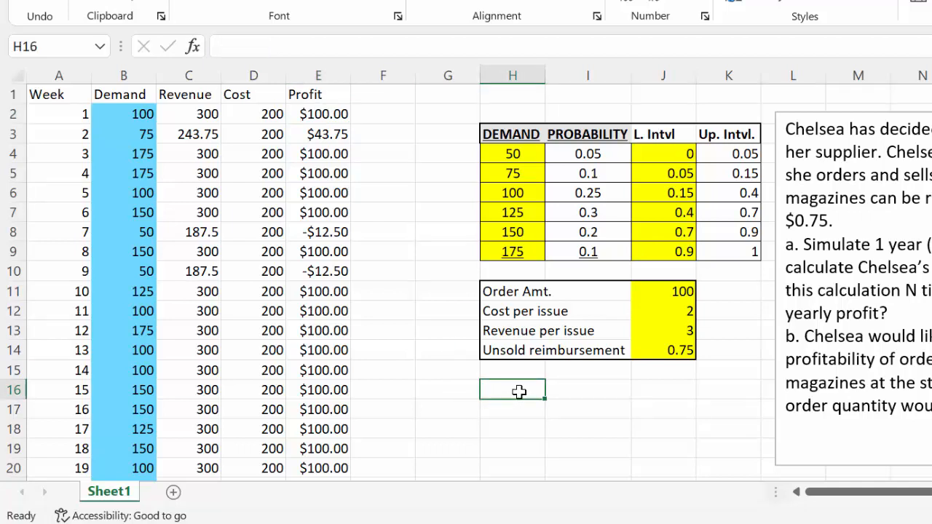
text(B)
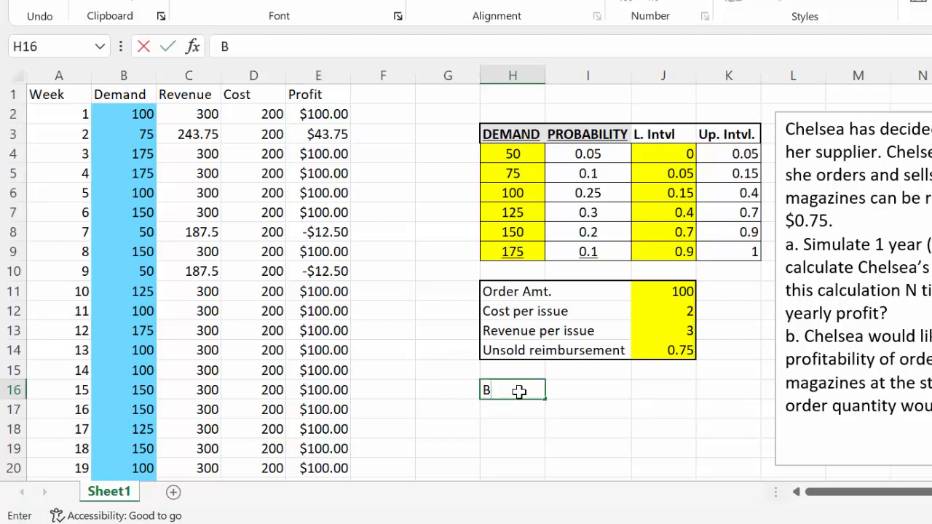
text(ased on)
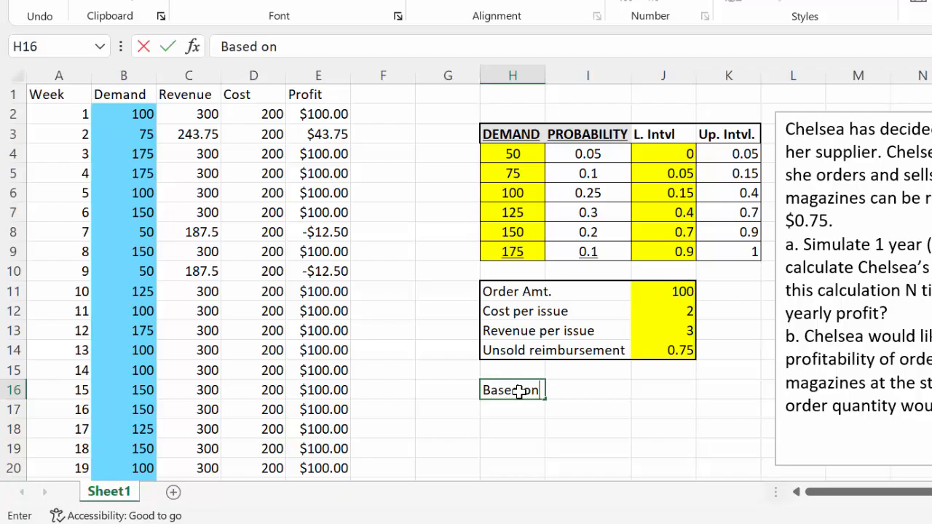
text( 1 Replication)
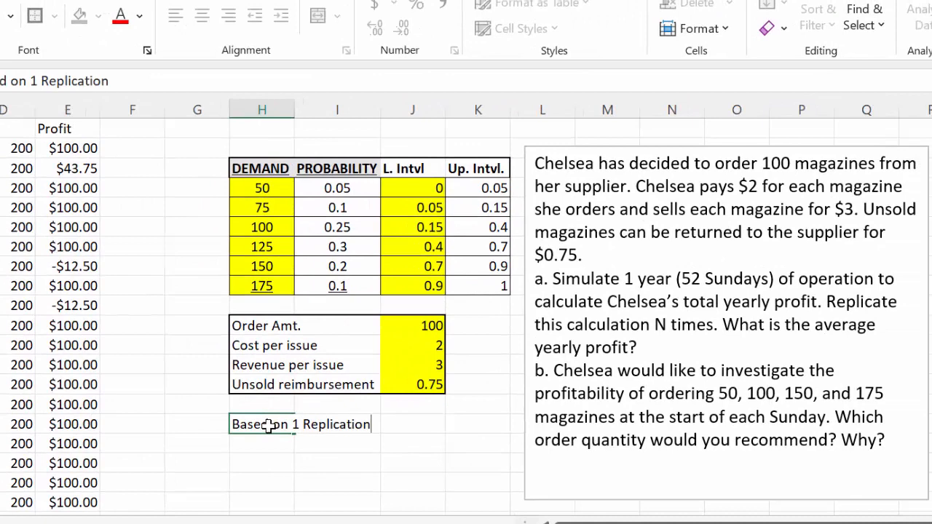
key(Return)
- Label H17 as "Yrly Profit" under the replication heading
text(Yr Profit)
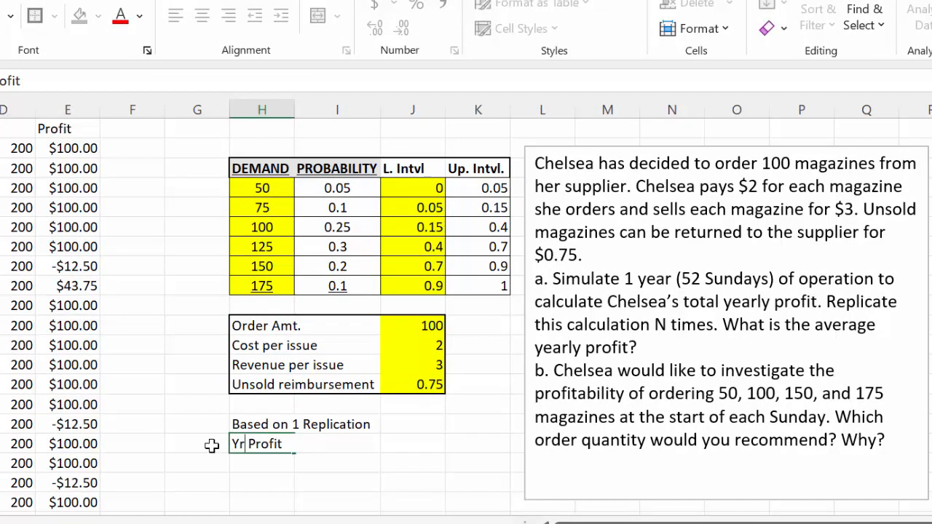
key(Left)
key(Left)
key(Left)
key(Left)
key(Left)
key(Left)
key(Left)
text(ly)
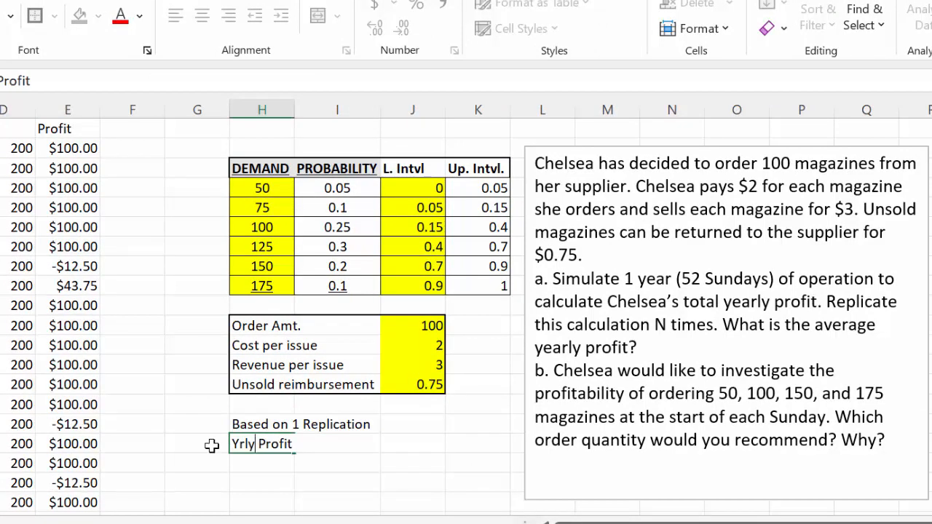
key(Return)
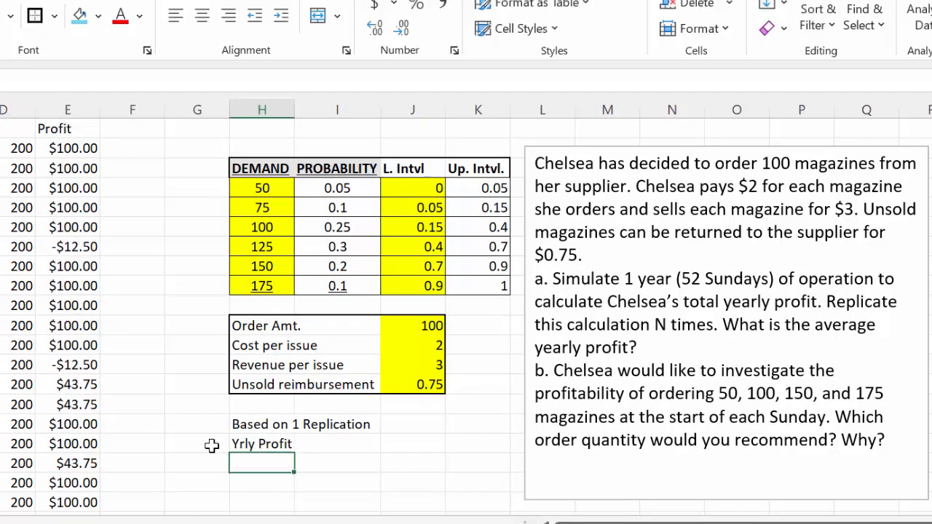
- Calculate the yearly profit in J17 as the total of all weekly profits with =SUM(E2:E53)
click(403, 446)
text(=)
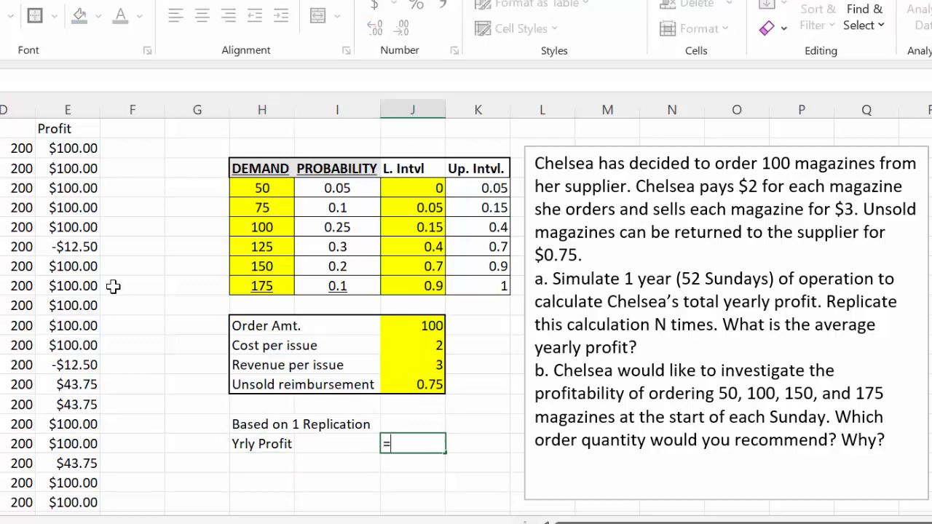
text(SUM()
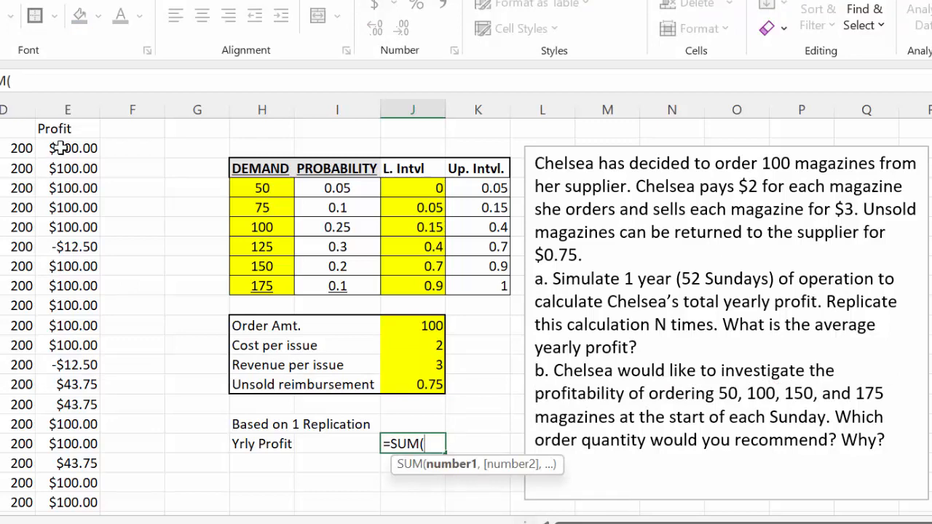
drag(58, 149, 62, 432)
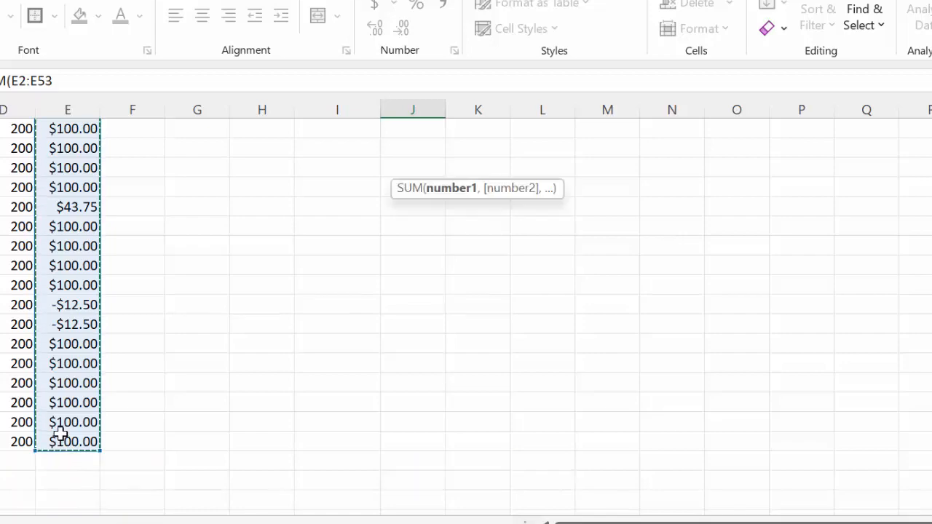
scroll(167, 432, up, 10)
scroll(167, 432, up, 2)
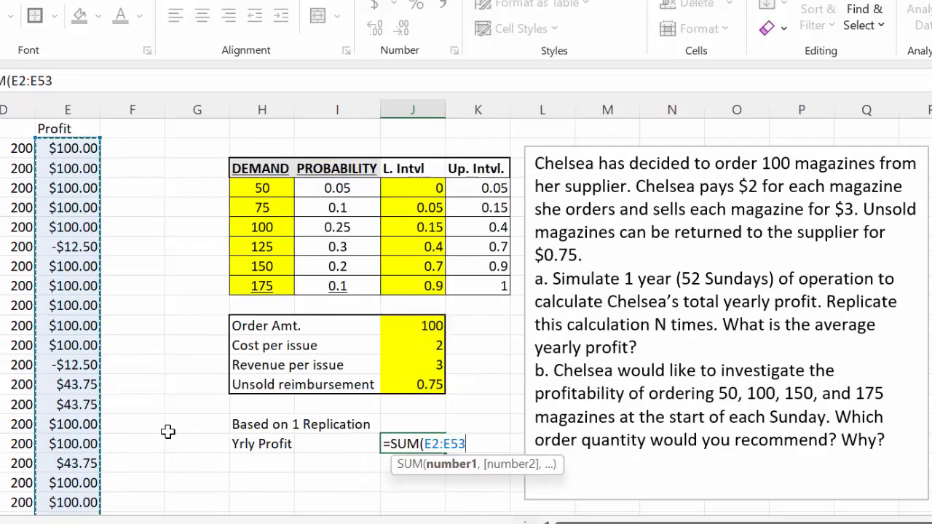
text())
key(Return)
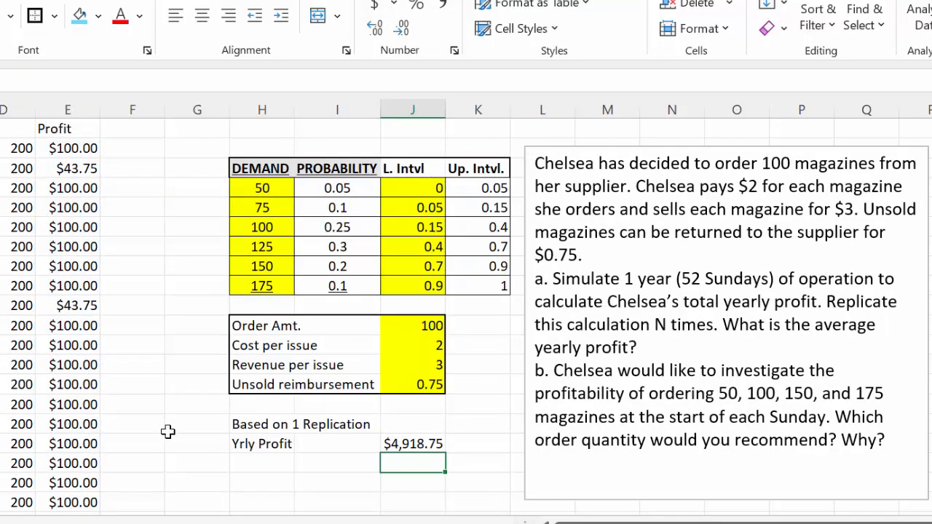
- Review the weekly profits, and recalculate the sheet repeatedly to see how the yearly profit varies between simulated years
scroll(143, 406, down, 7)
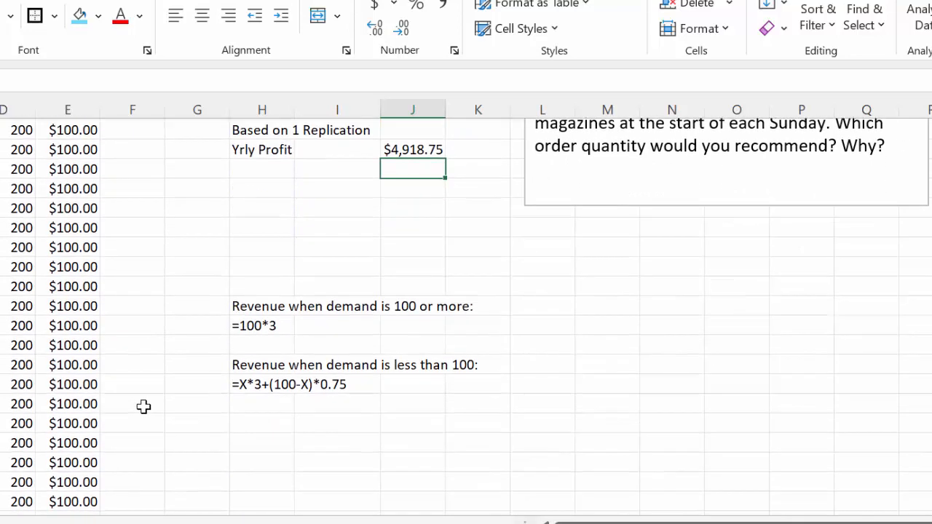
scroll(144, 407, down, 3)
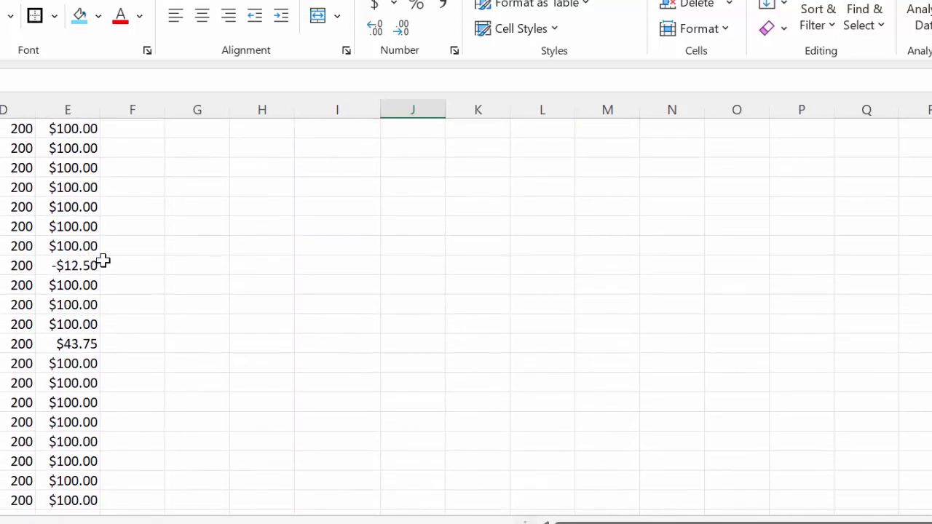
scroll(195, 314, up, 2)
scroll(194, 313, up, 7)
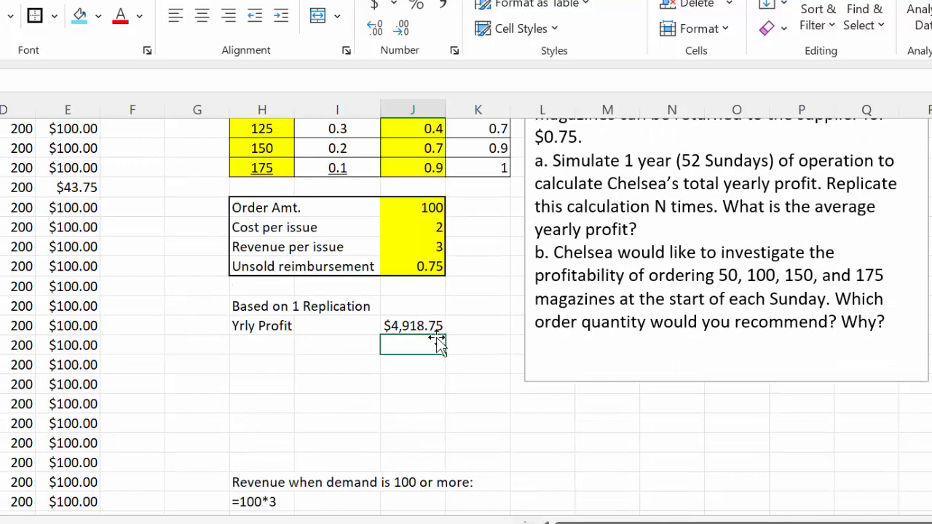
scroll(449, 326, up, 2)
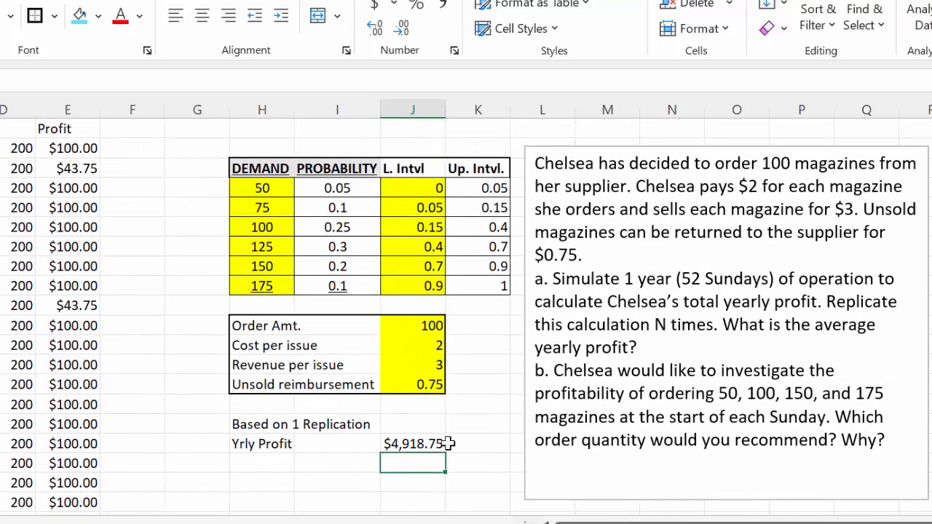
click(458, 484)
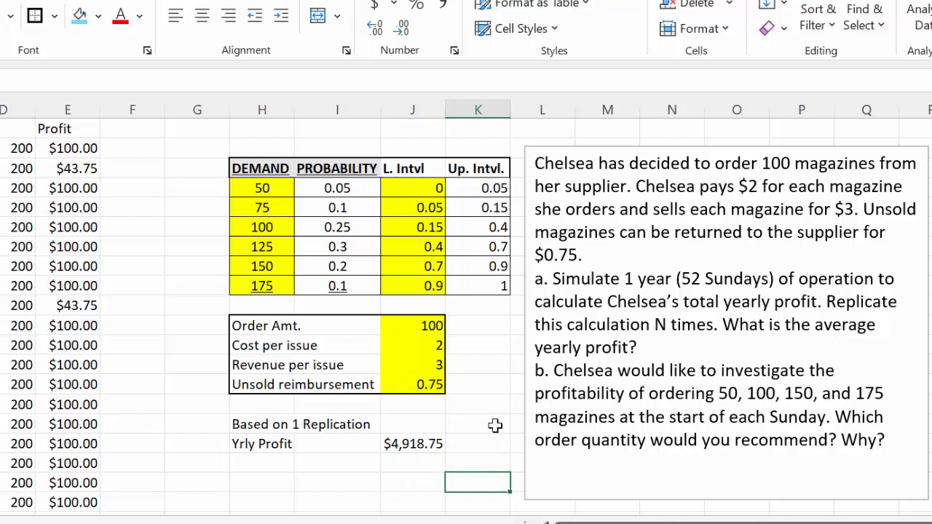
key(F9)
key(F9)
key(F9)
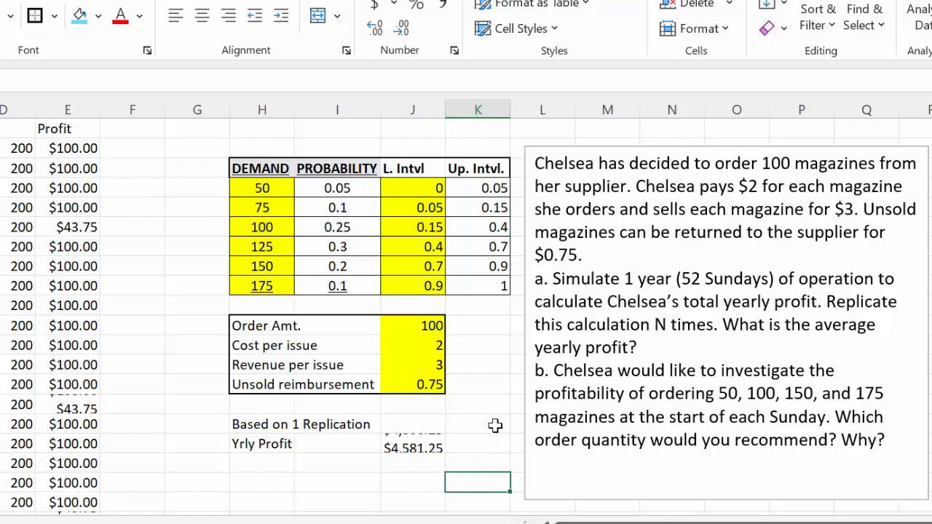
key(F9)
key(F9)
key(F9)
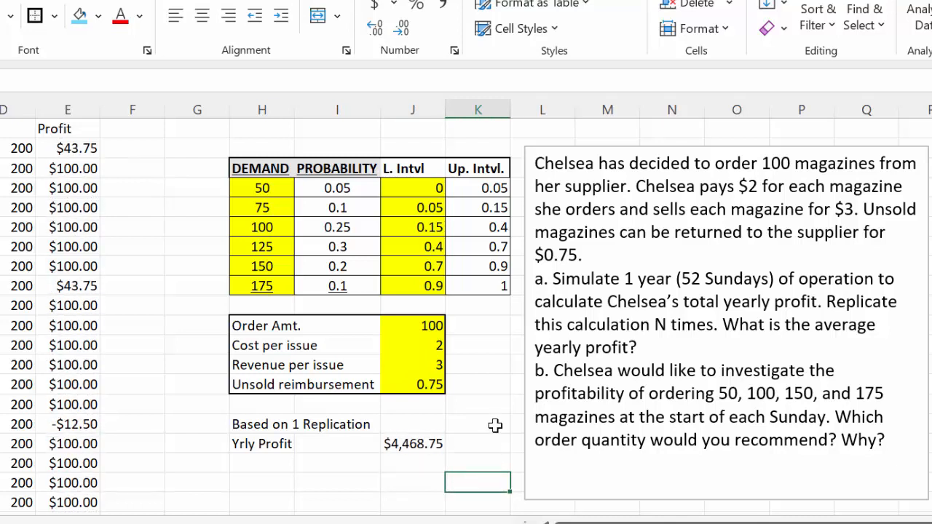
key(F9)
key(F9)
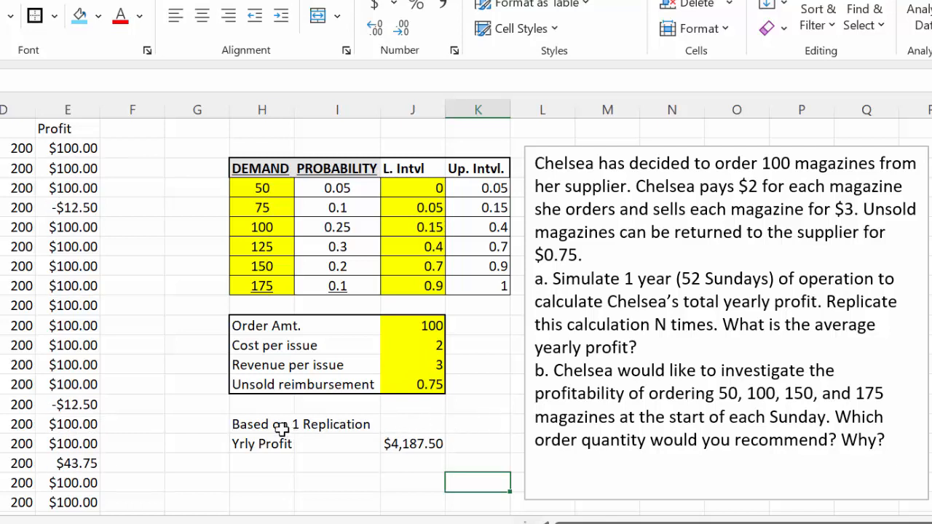
- Add an outside border around the replication heading and yearly profit block, H16:J17
click(246, 426)
drag(346, 421, 457, 441)
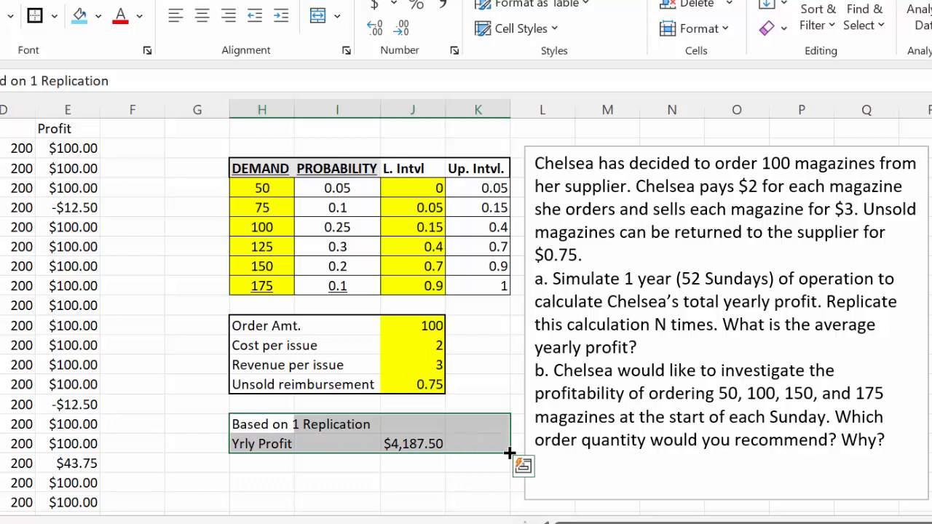
drag(510, 453, 443, 456)
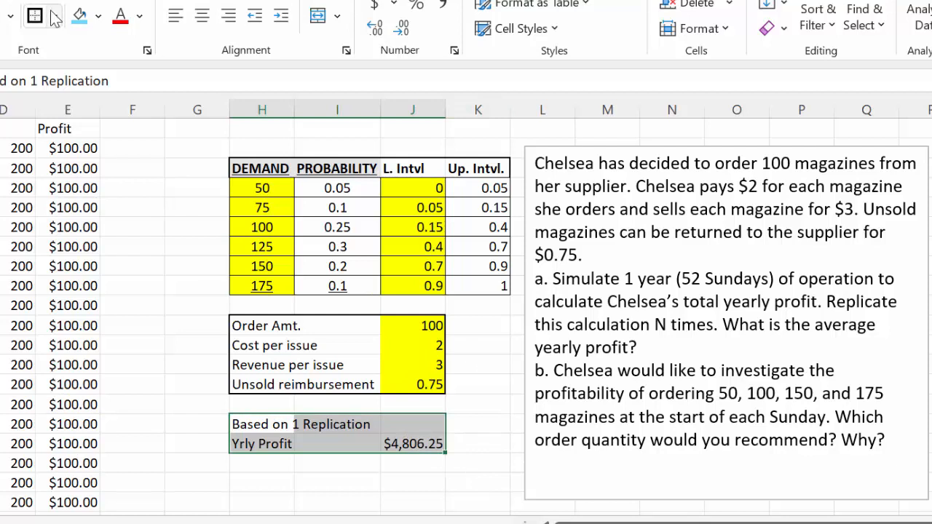
click(403, 444)
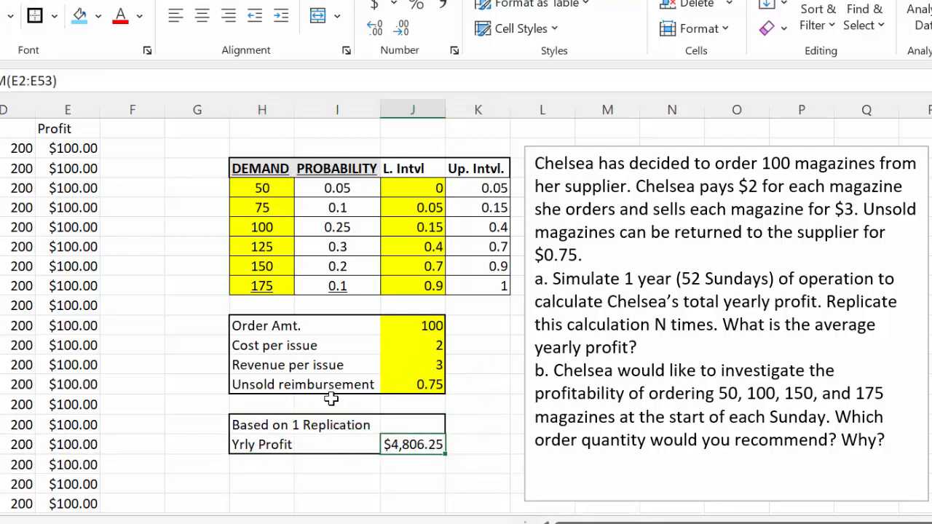
- Make the "Based on 1 Replication" heading row, H16:J16, bold
drag(247, 425, 388, 425)
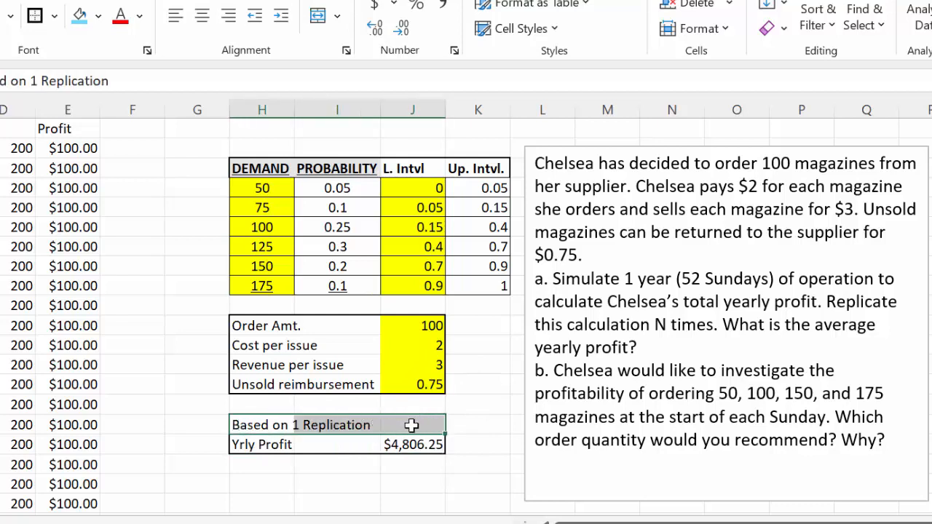
click(411, 425)
drag(254, 425, 408, 419)
click(408, 420)
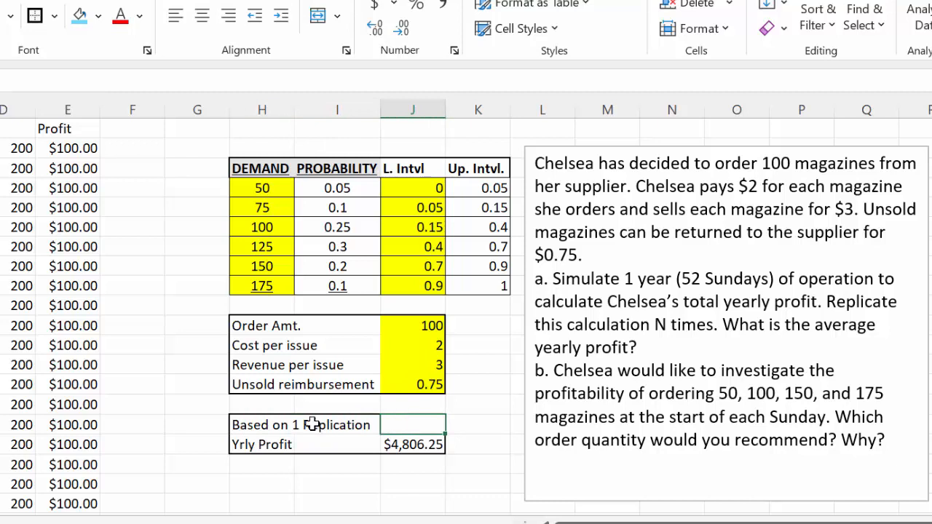
click(238, 425)
drag(239, 425, 412, 422)
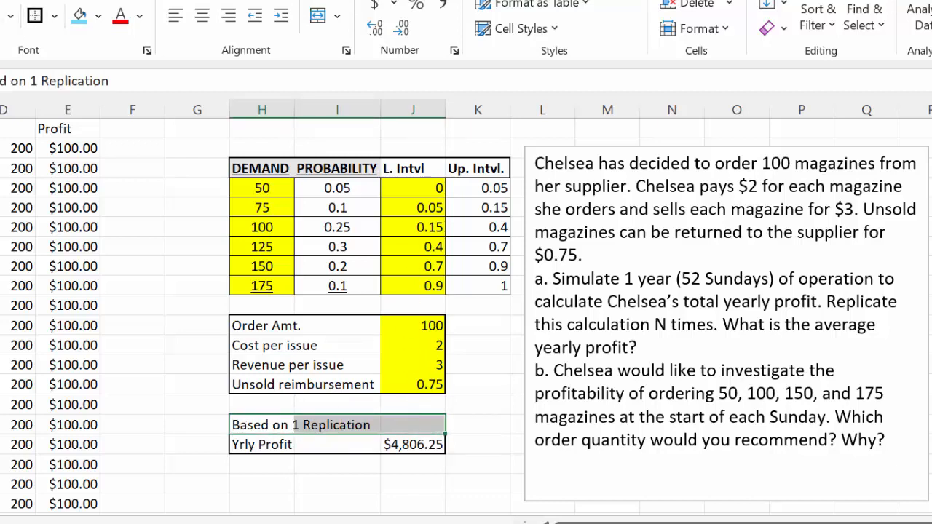
key(ctrl+b)
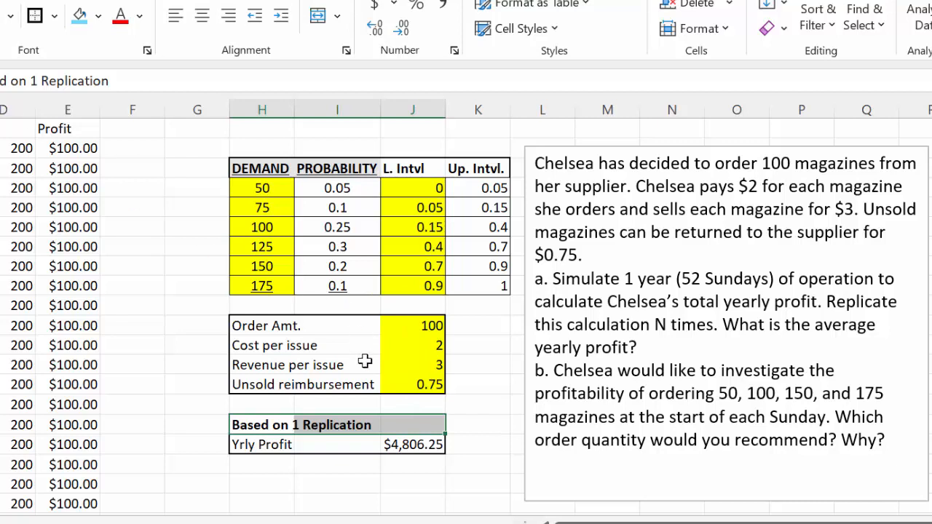
- Fill the yearly profit cell J17 with a custom light green, #57FFA3
click(402, 445)
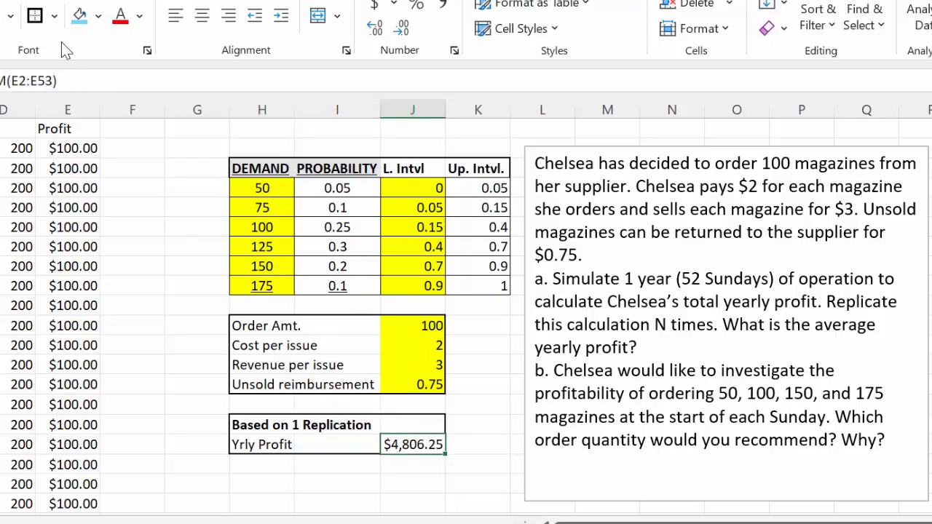
click(98, 15)
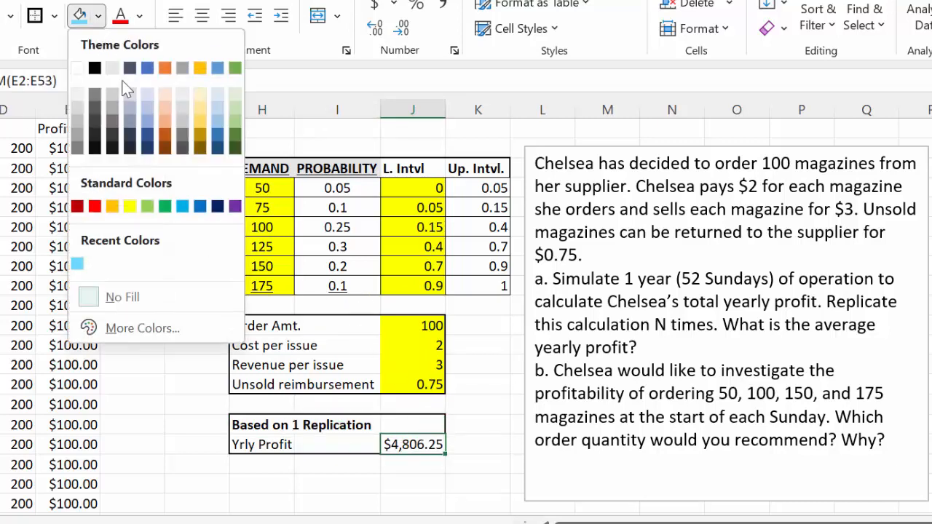
click(165, 206)
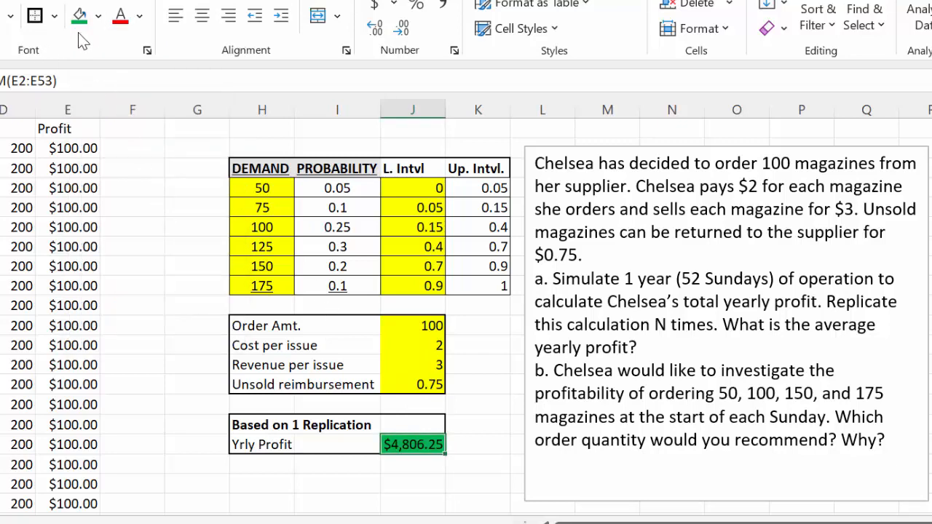
click(98, 16)
click(155, 328)
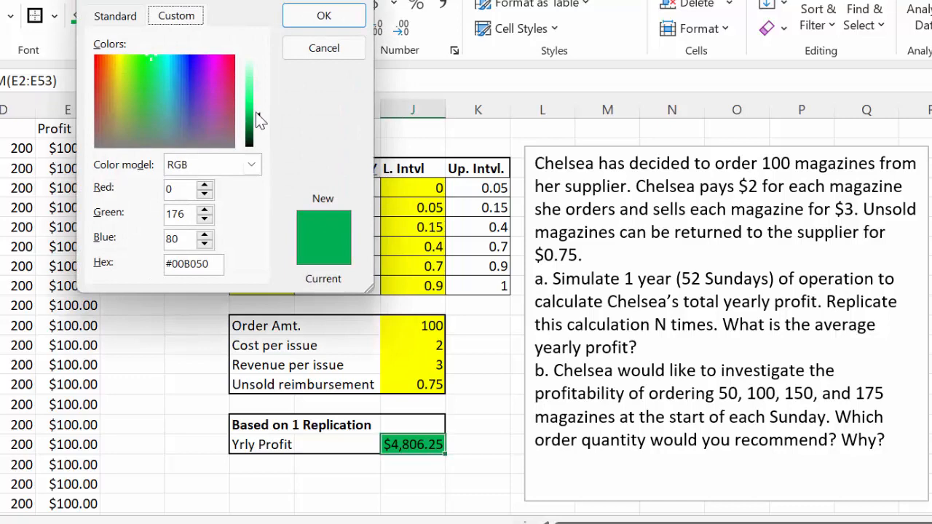
drag(257, 119, 264, 94)
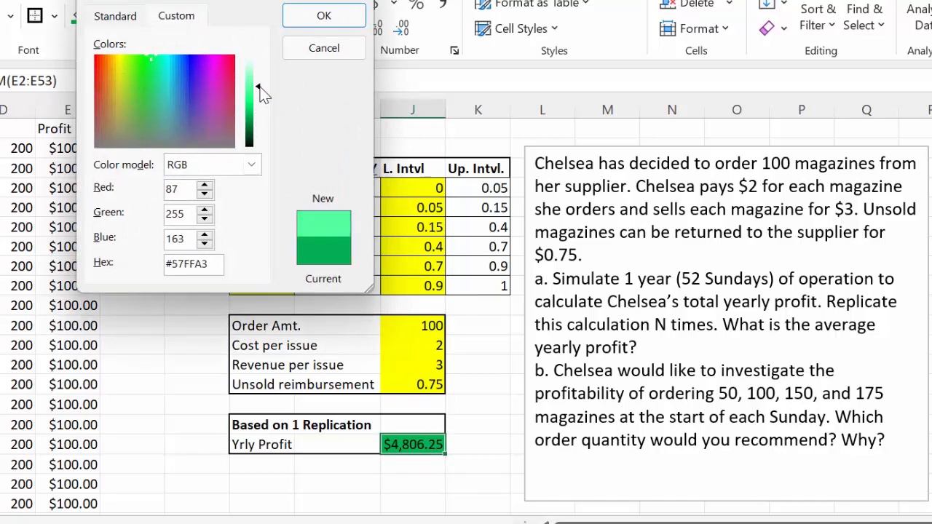
click(352, 14)
click(485, 352)
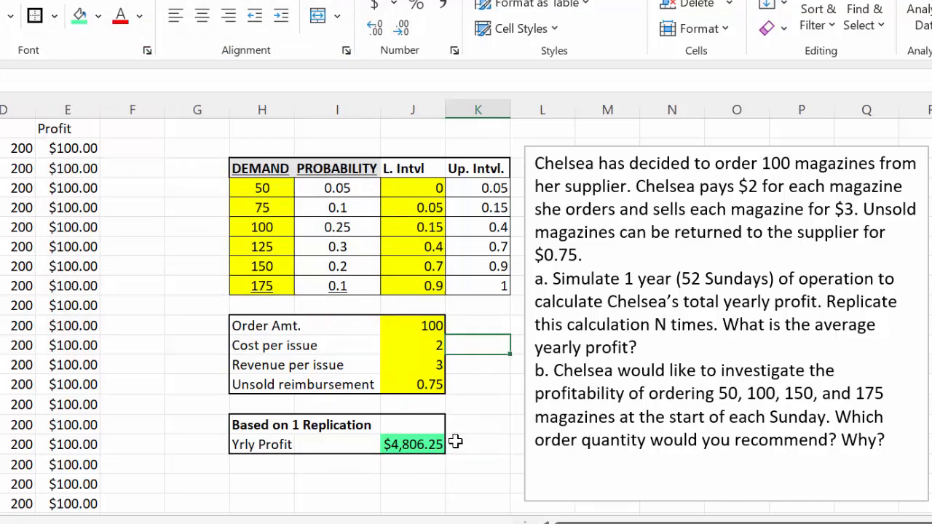
- Read part b of the problem text about the profitability of ordering 50, 100, 150 and 175 magazines
click(582, 151)
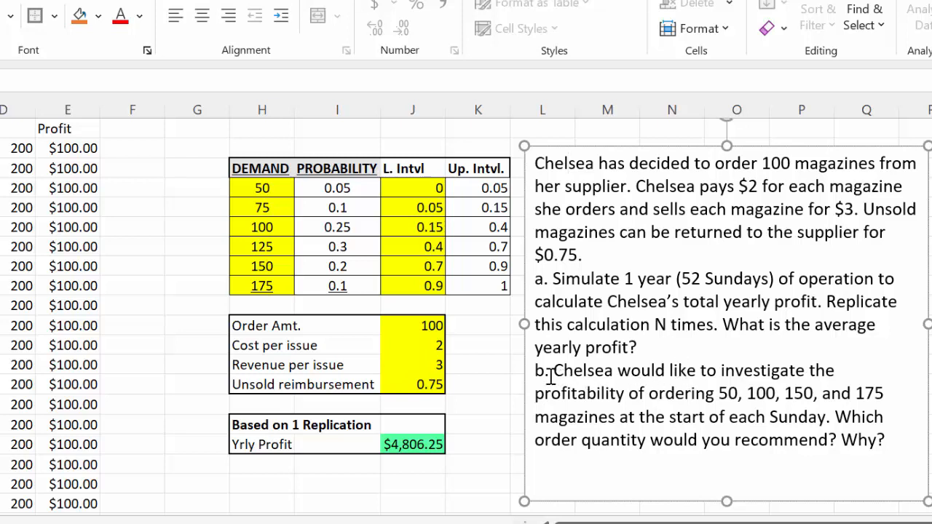
drag(594, 374, 901, 397)
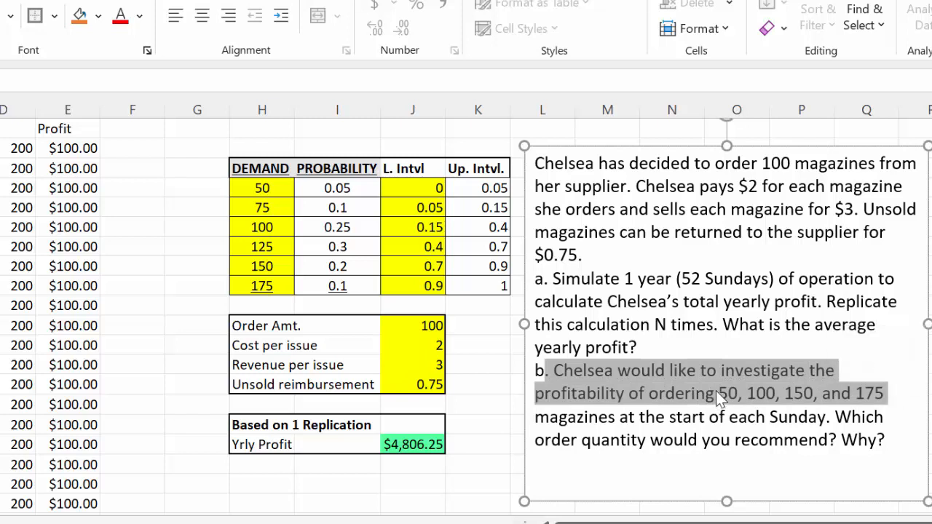